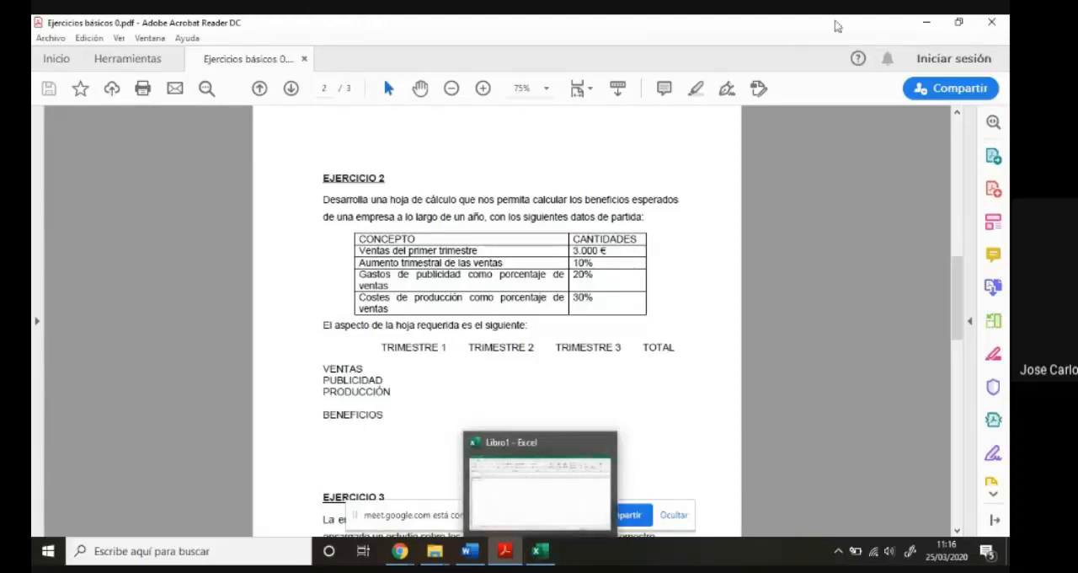
- Arrange the blank Excel workbook beside the exercise PDF, with both windows restored and the Ejercicio 2 data table readable
{"action": "left_click", "coordinate": [960, 25]}
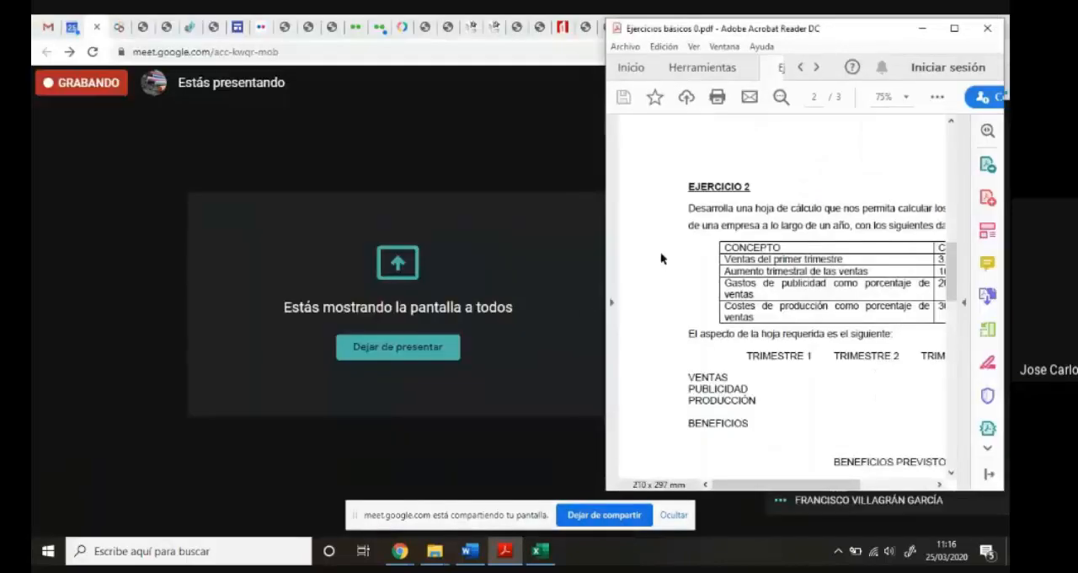
{"action": "left_click", "coordinate": [539, 551]}
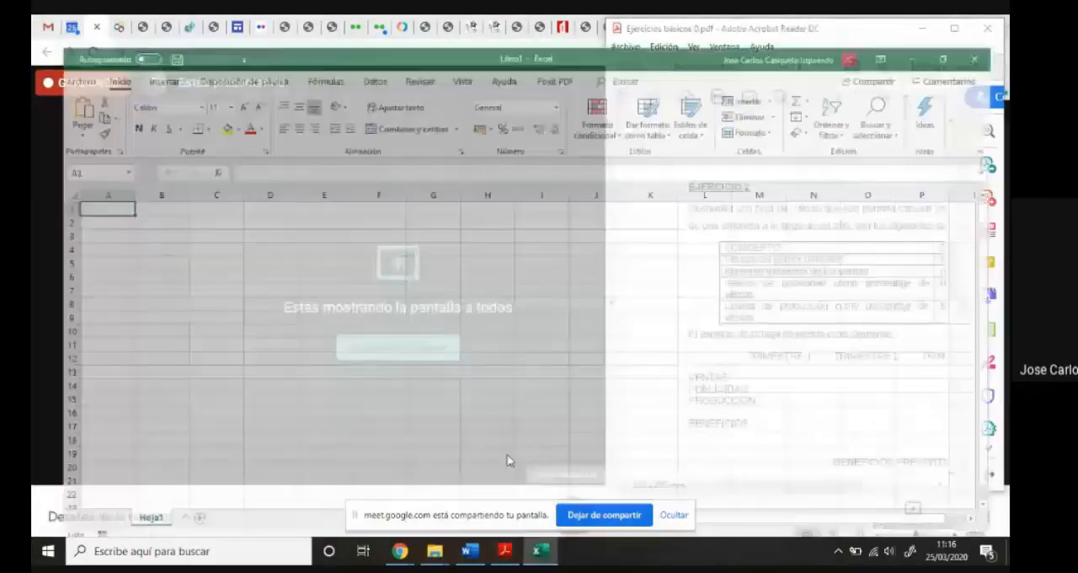
{"action": "left_click", "coordinate": [960, 26]}
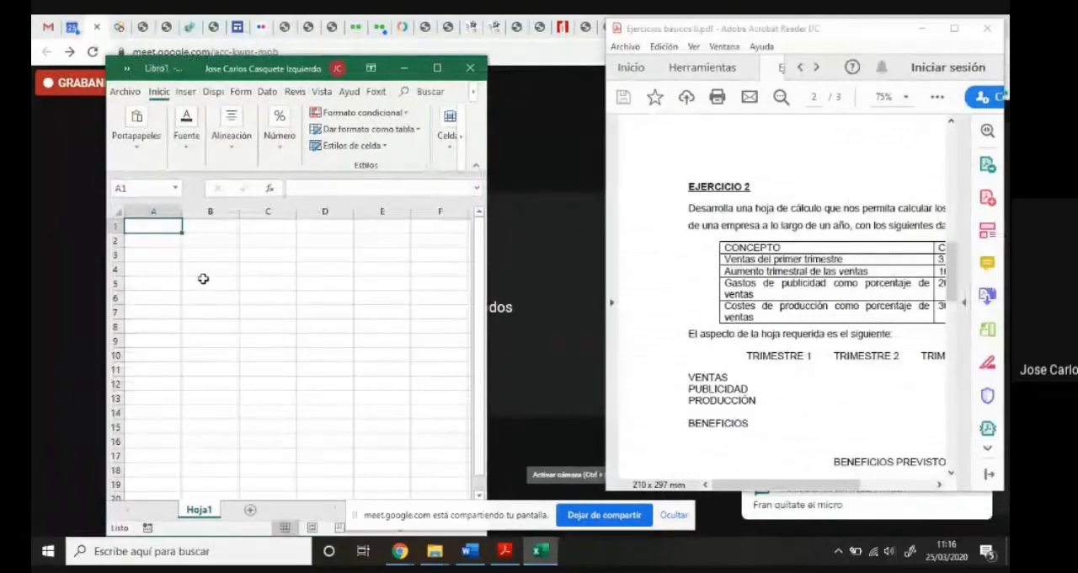
{"action": "left_click_drag", "start_coordinate": [207, 68], "coordinate": [139, 30]}
{"action": "left_click_drag", "start_coordinate": [419, 219], "coordinate": [557, 227]}
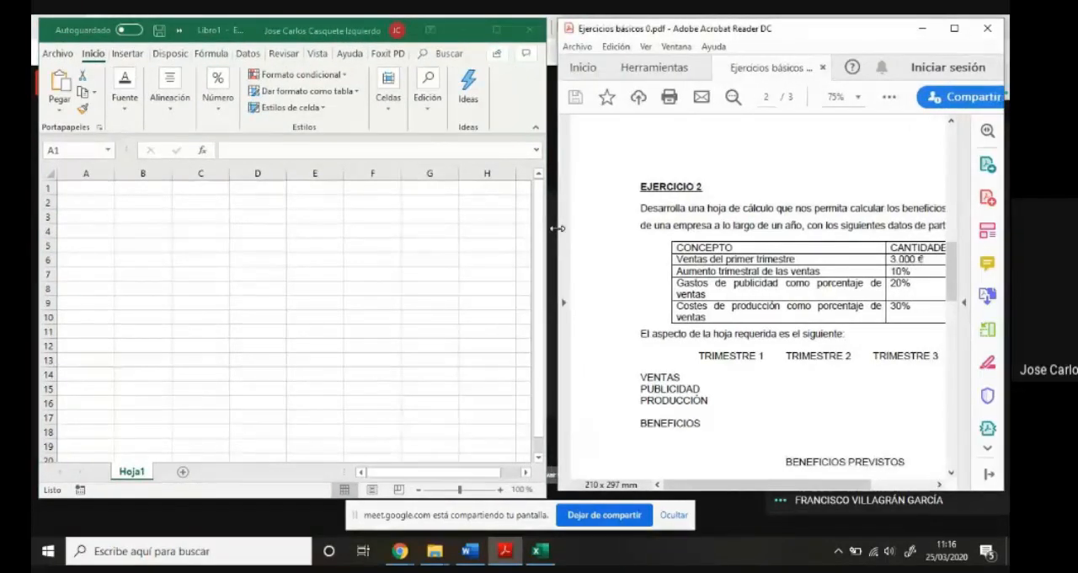
{"action": "left_click", "coordinate": [145, 229]}
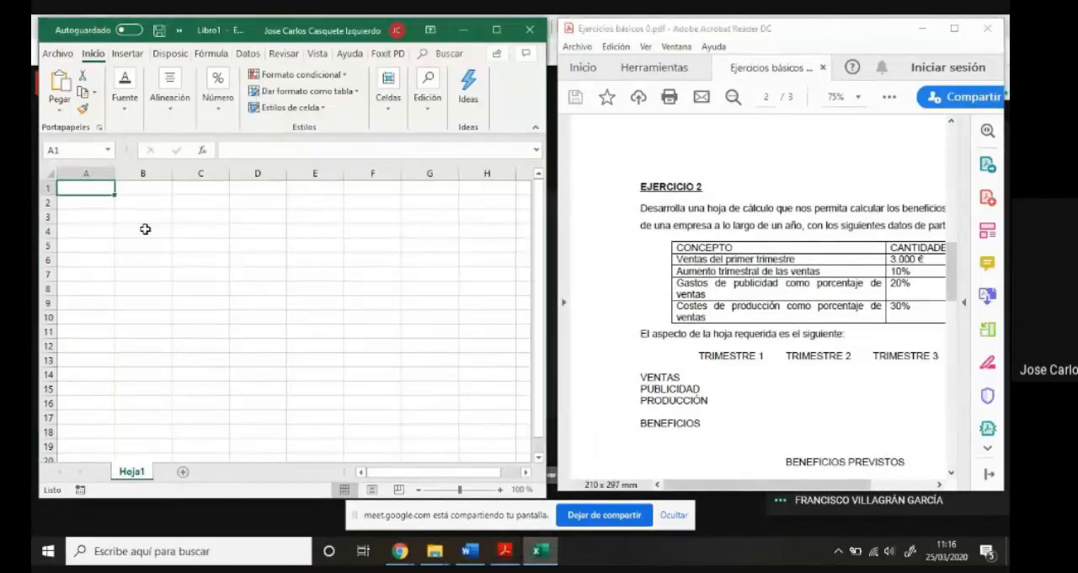
{"action": "left_click", "coordinate": [145, 229]}
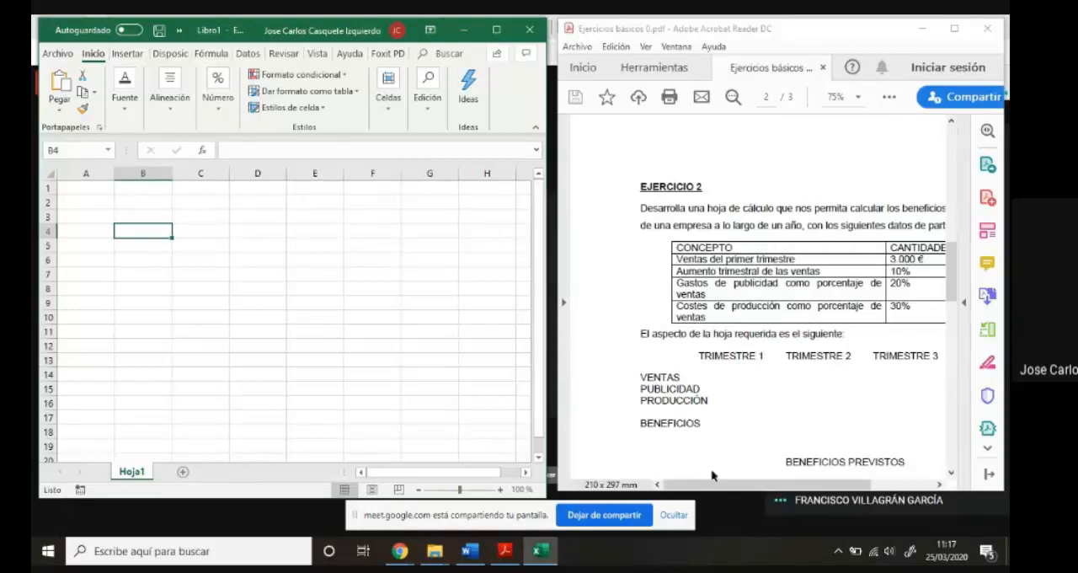
{"action": "left_click_drag", "start_coordinate": [718, 487], "coordinate": [736, 488]}
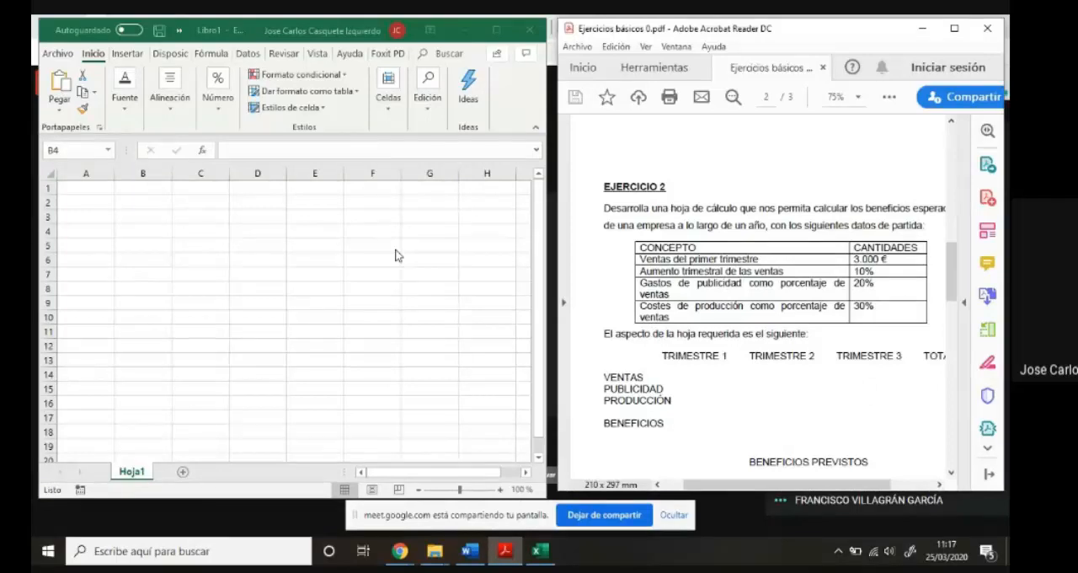
- Rename the sheet Hoja1 as "Previsión anual"
{"action": "left_click", "coordinate": [135, 474]}
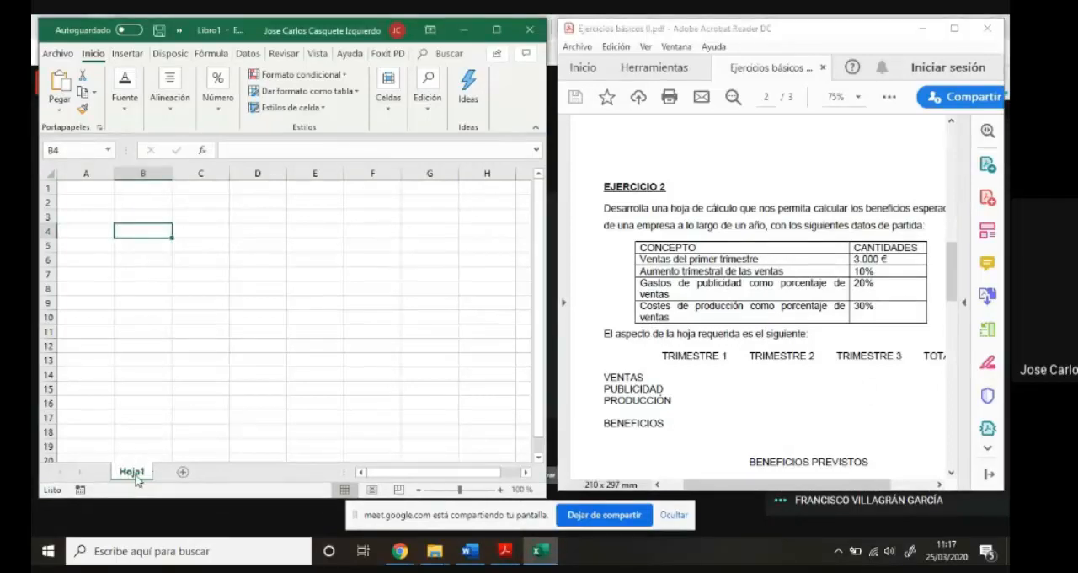
{"action": "double_click", "coordinate": [134, 472]}
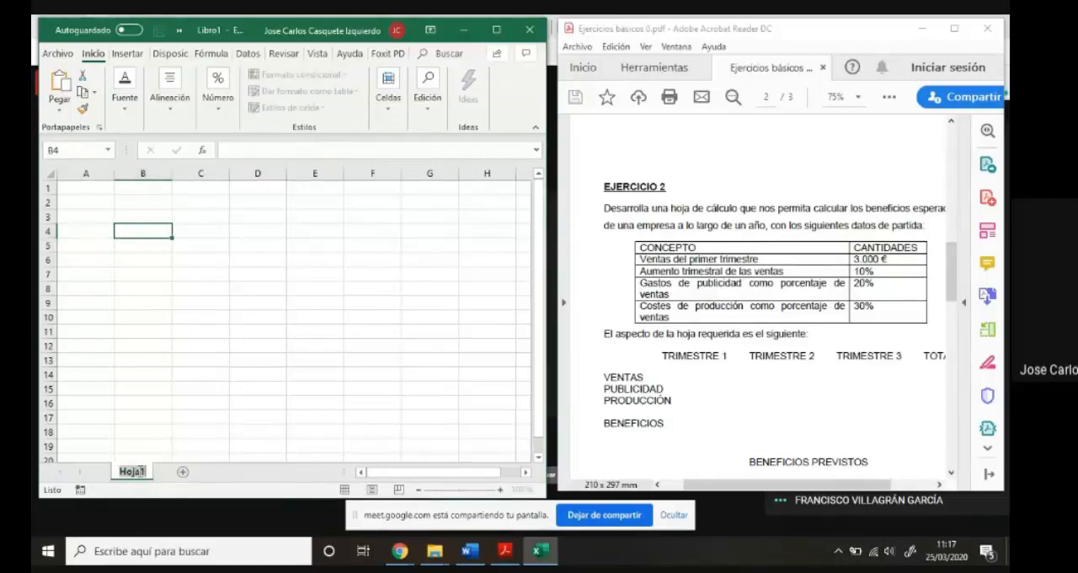
{"action": "type", "text": "Previsi"}
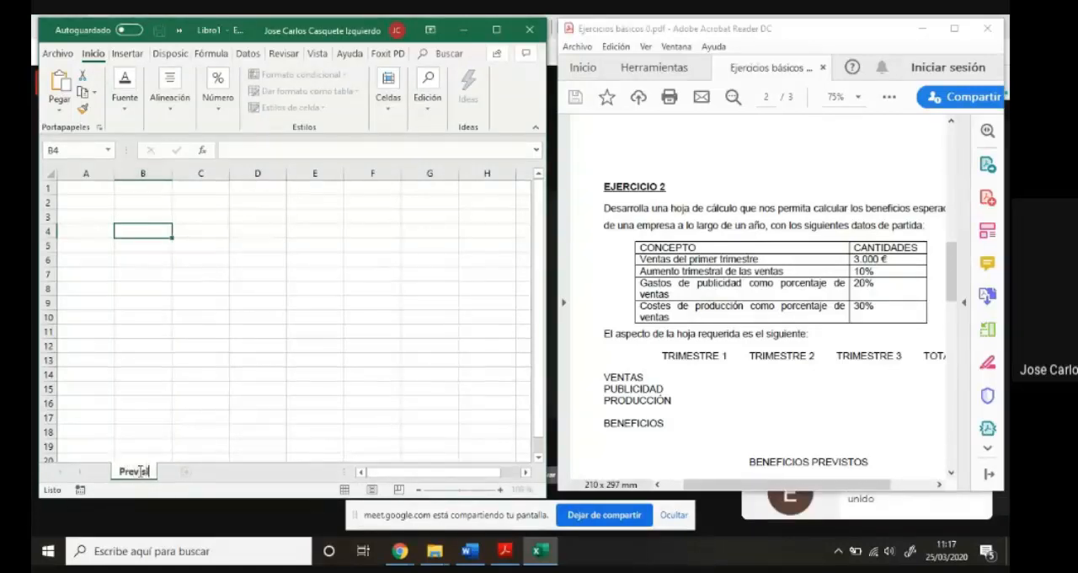
{"action": "type", "text": "ón anual"}
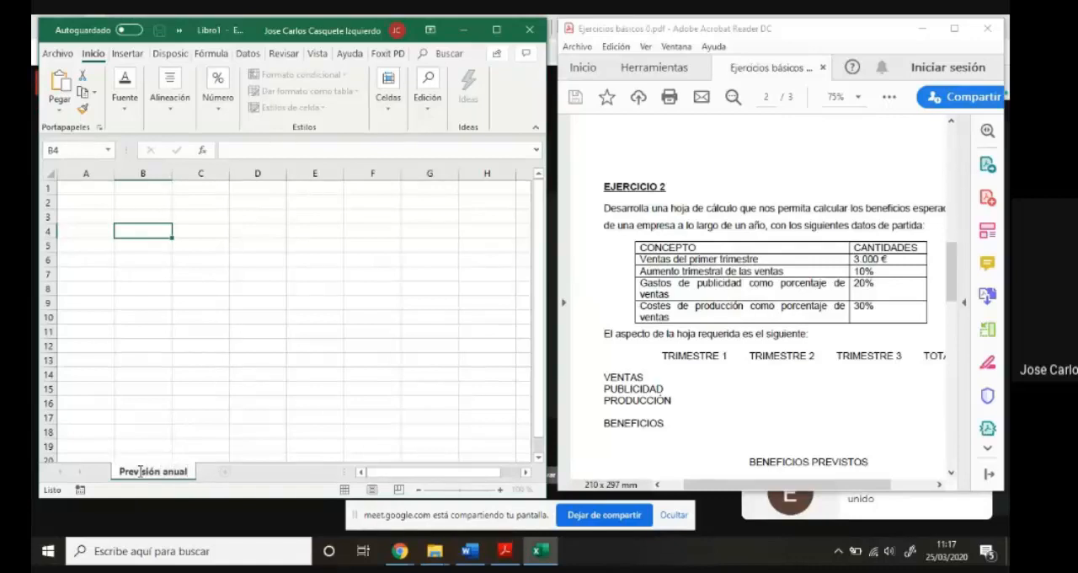
{"action": "left_click", "coordinate": [173, 427]}
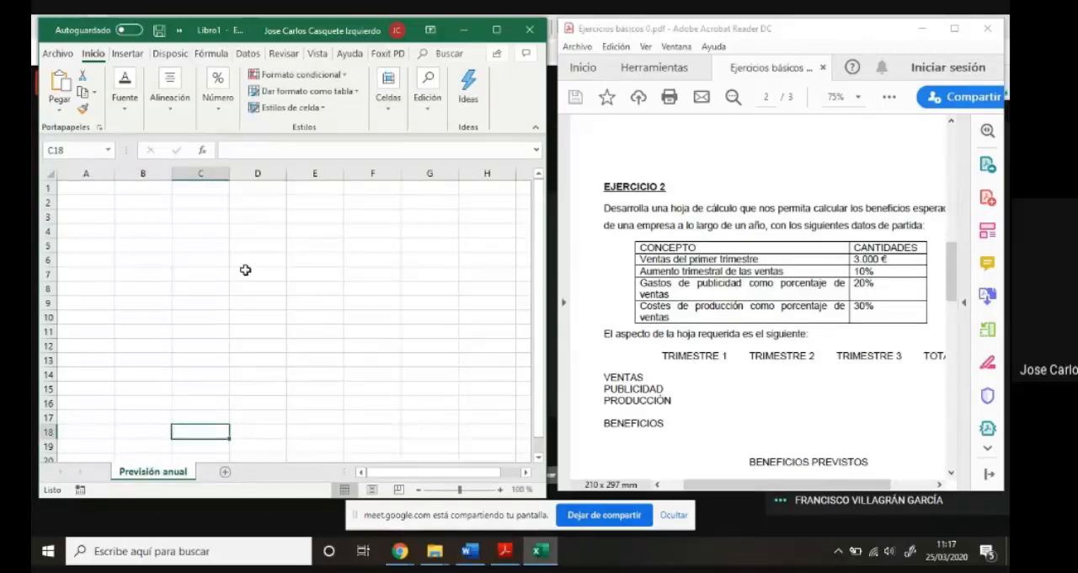
- Enter the heading "CONCEPTO" in B3 and the label "Vental del primer trimestre" in B4
{"action": "left_click", "coordinate": [150, 218]}
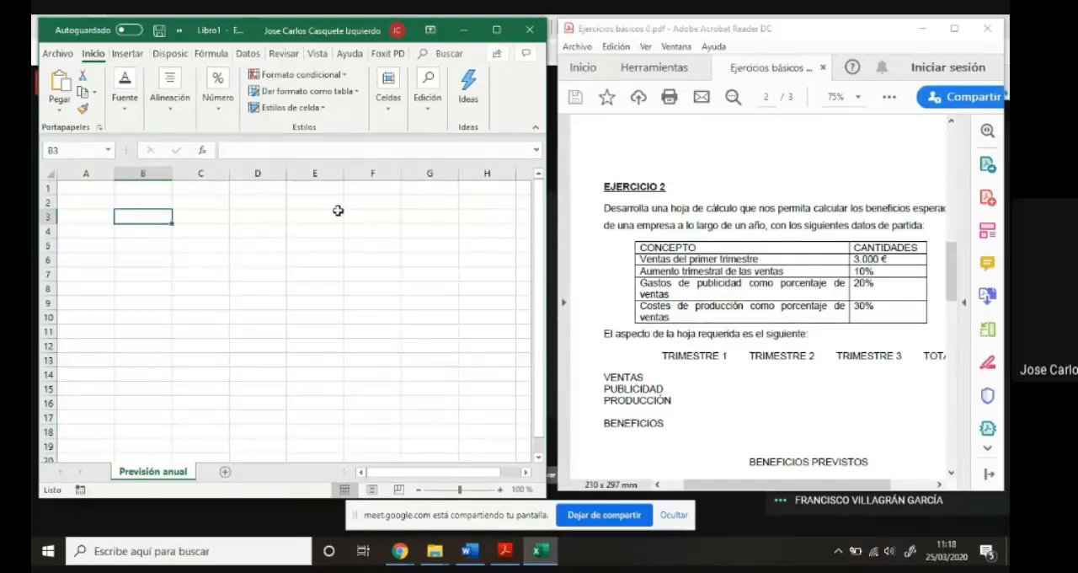
{"action": "type", "text": "CONCEPTO"}
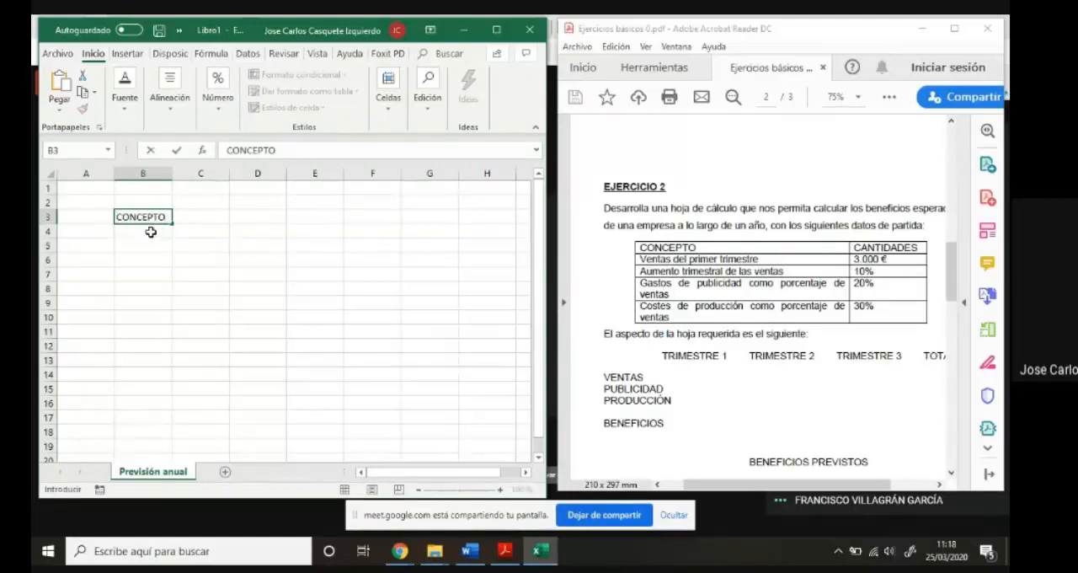
{"action": "key", "text": "Return"}
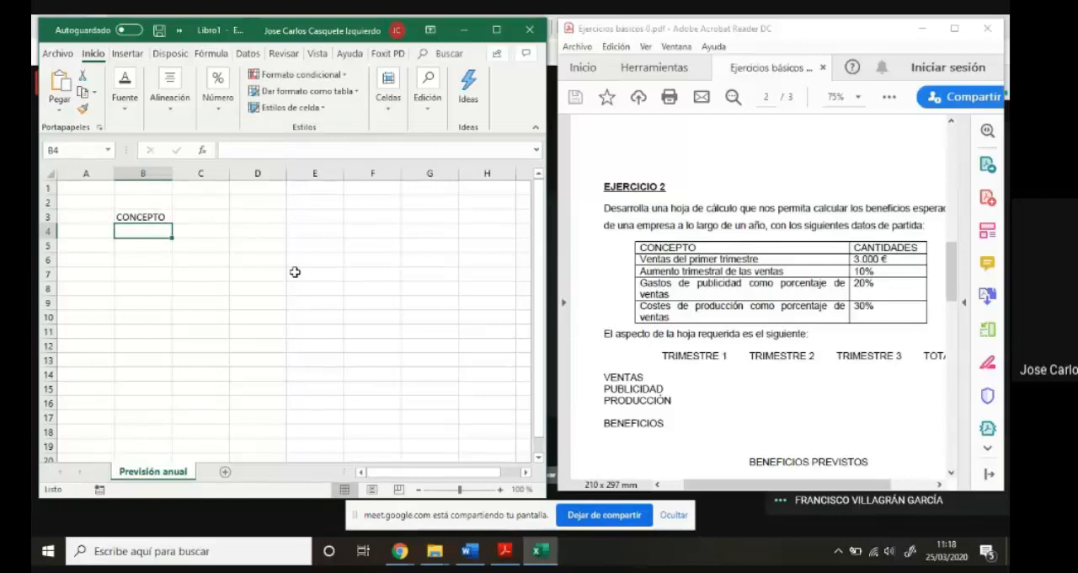
{"action": "type", "text": "Vental"}
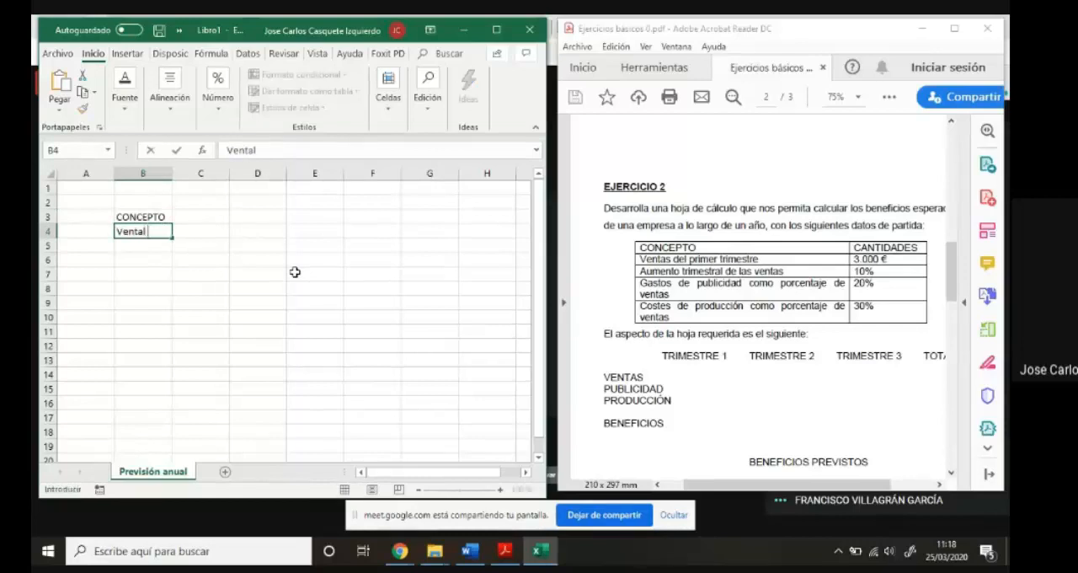
{"action": "type", "text": " del primer t"}
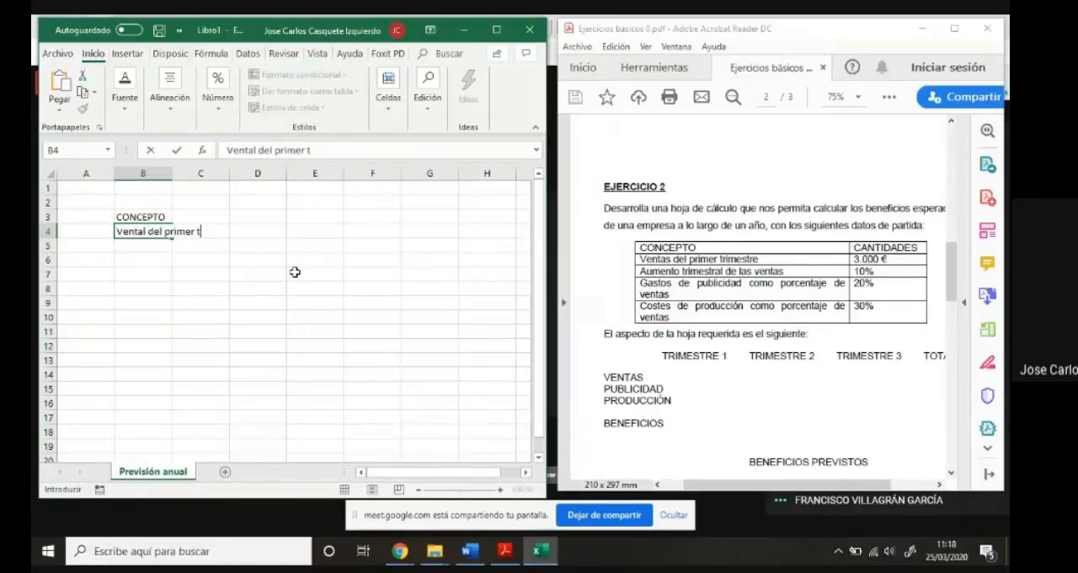
{"action": "type", "text": "rimestre"}
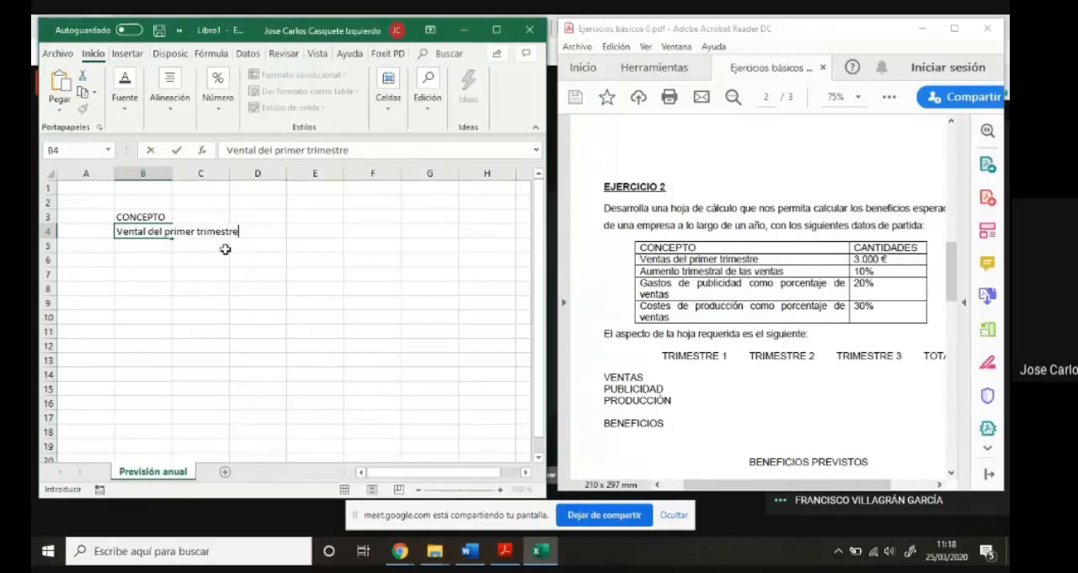
{"action": "key", "text": "Return"}
- Enter the labels "Aumento trimestral de las ventas" in B5 and "Gastos de publicidad (sobre ventas)" in B6
{"action": "type", "text": "A"}
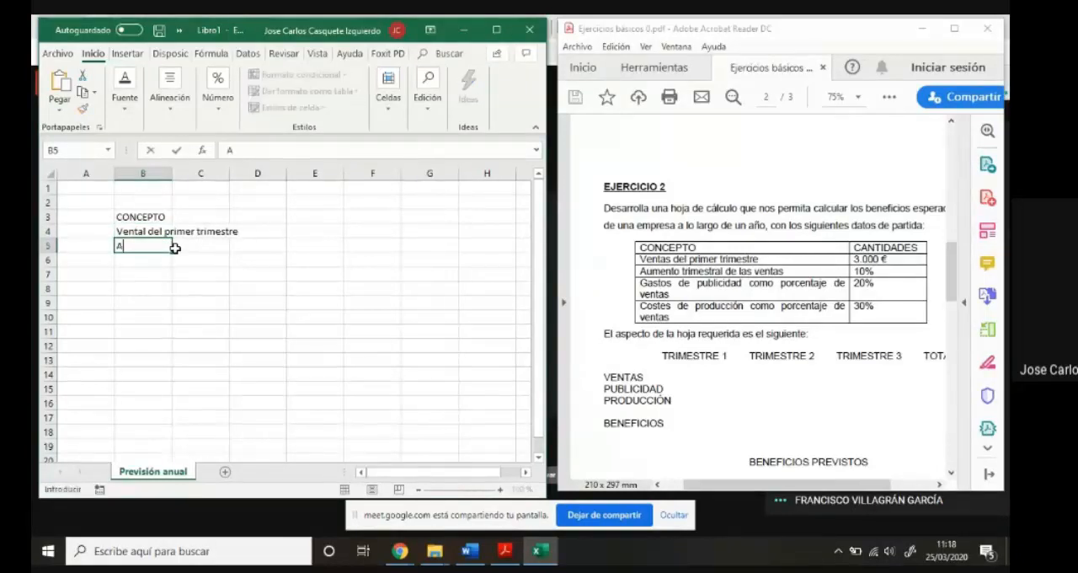
{"action": "type", "text": "umento trimestr"}
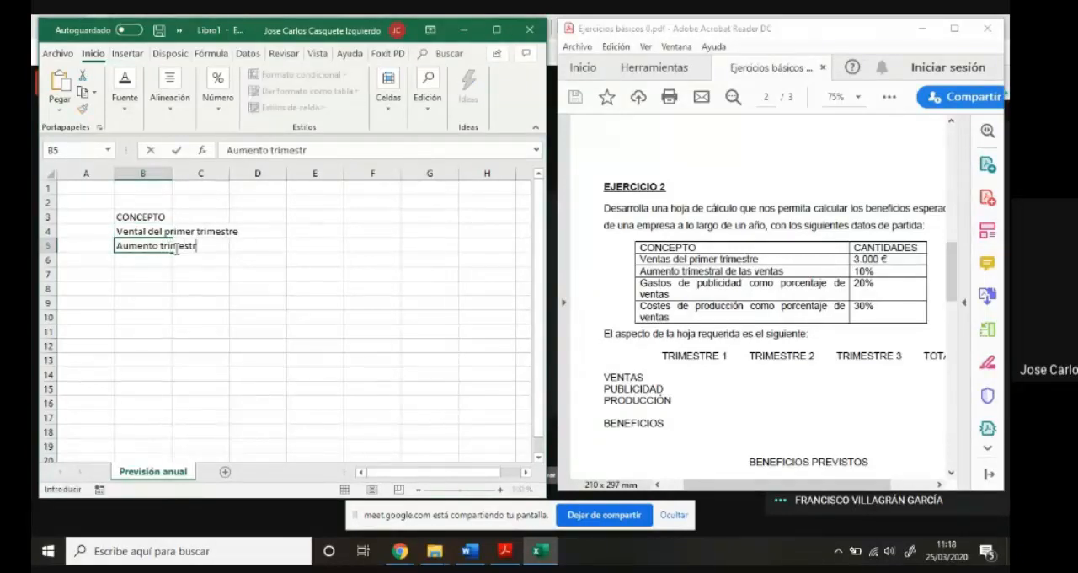
{"action": "type", "text": "al de las ventas"}
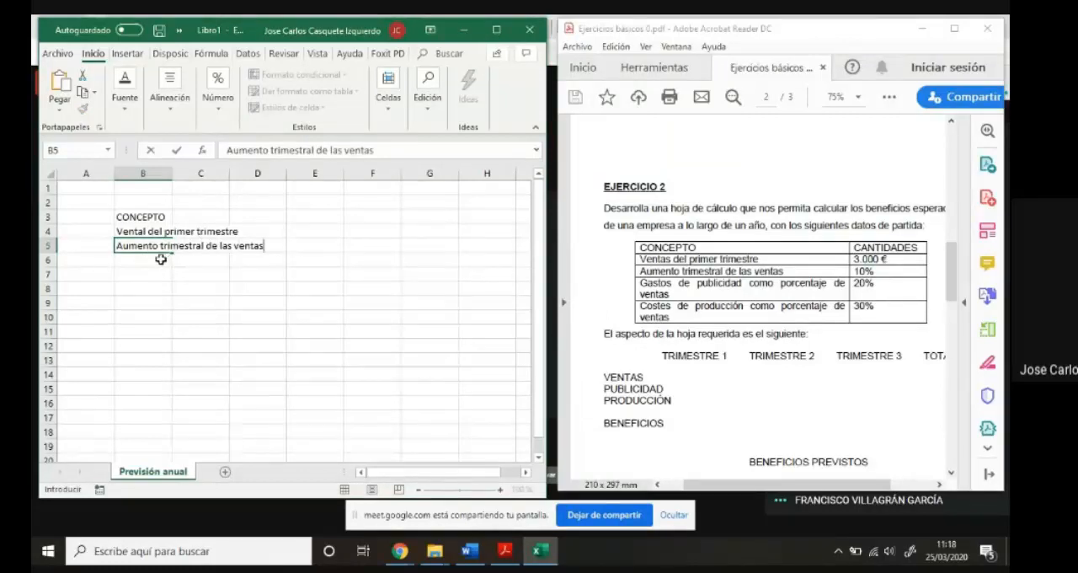
{"action": "left_click", "coordinate": [160, 259]}
{"action": "type", "text": "Gastos de p"}
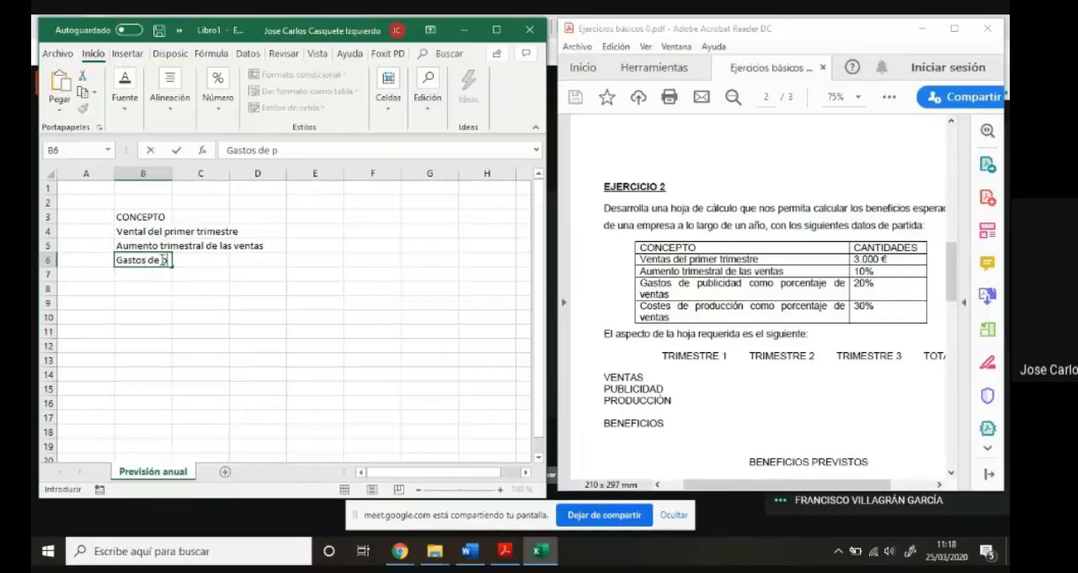
{"action": "type", "text": "ublicidad"}
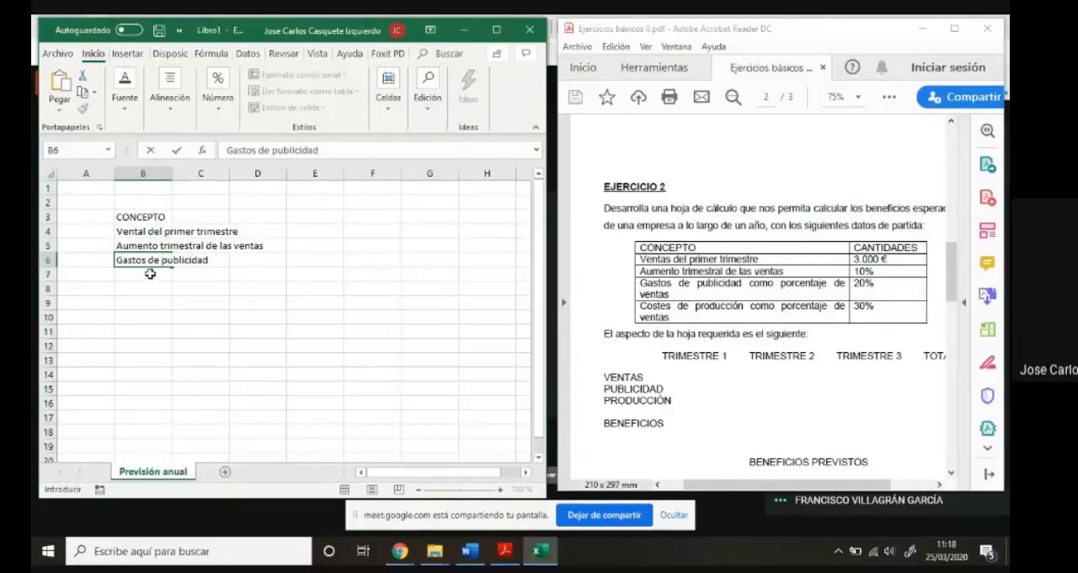
{"action": "type", "text": " (sobre ventas)"}
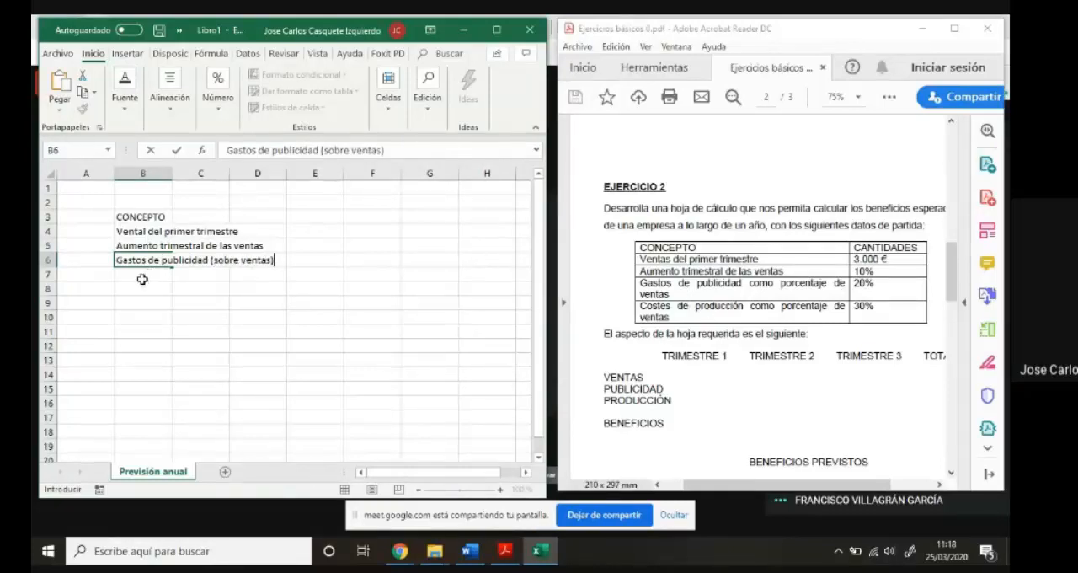
{"action": "key", "text": "Return"}
- Enter the label "Costes de producción (sobre ventas)" in B7
{"action": "type", "text": "G"}
{"action": "key", "text": "Delete"}
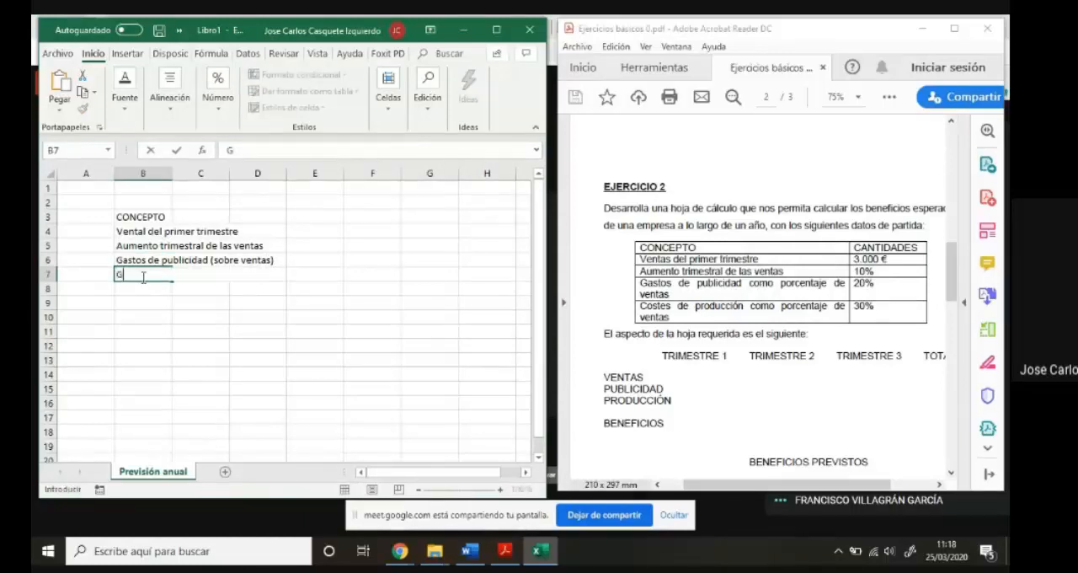
{"action": "key", "text": "BackSpace"}
{"action": "type", "text": "Costes de producci´pon"}
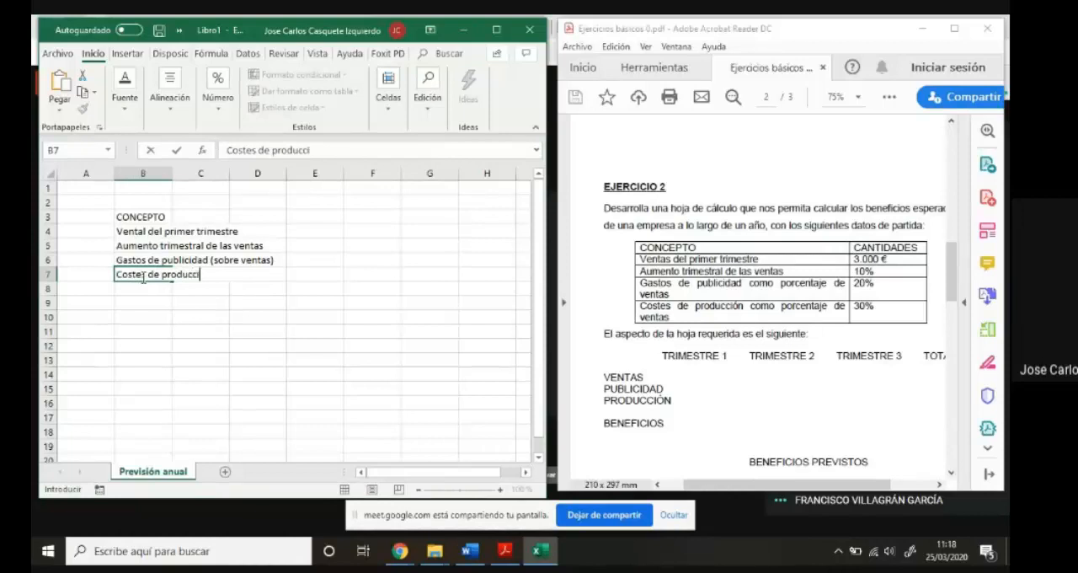
{"action": "key", "text": "BackSpace"}
{"action": "key", "text": "BackSpace"}
{"action": "key", "text": "BackSpace"}
{"action": "key", "text": "BackSpace"}
{"action": "type", "text": "ón (sobre ventas)"}
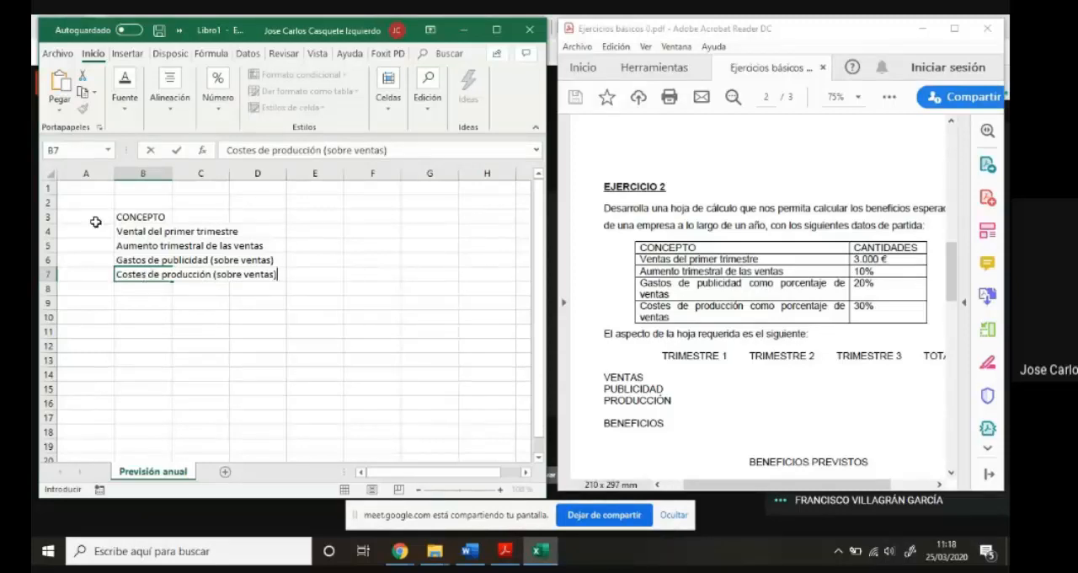
{"action": "left_click", "coordinate": [309, 233]}
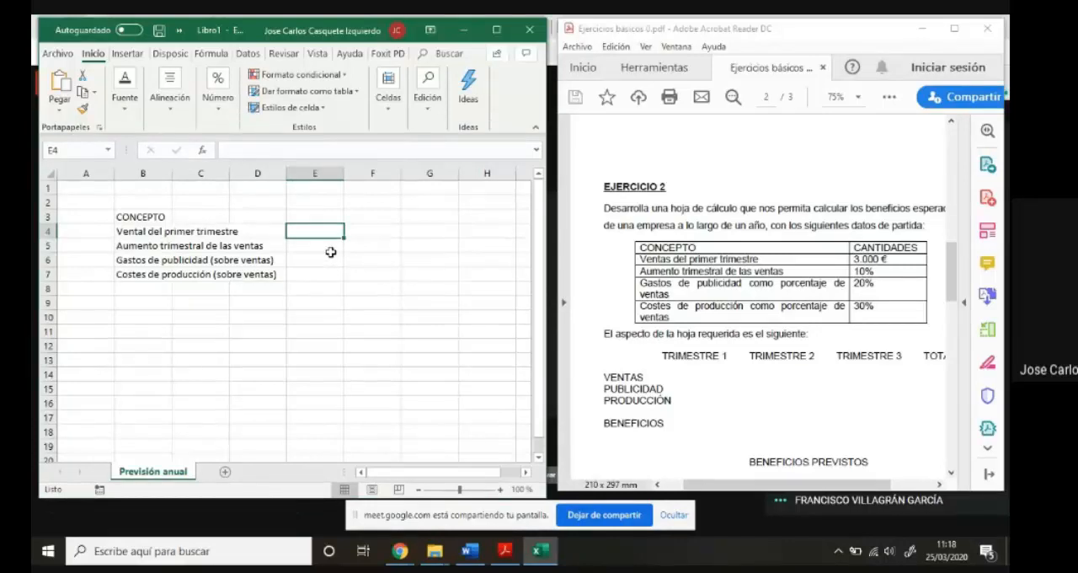
- Correct the spelling of the label in B4 to "Ventas del primer trimestre"
{"action": "left_click", "coordinate": [140, 232]}
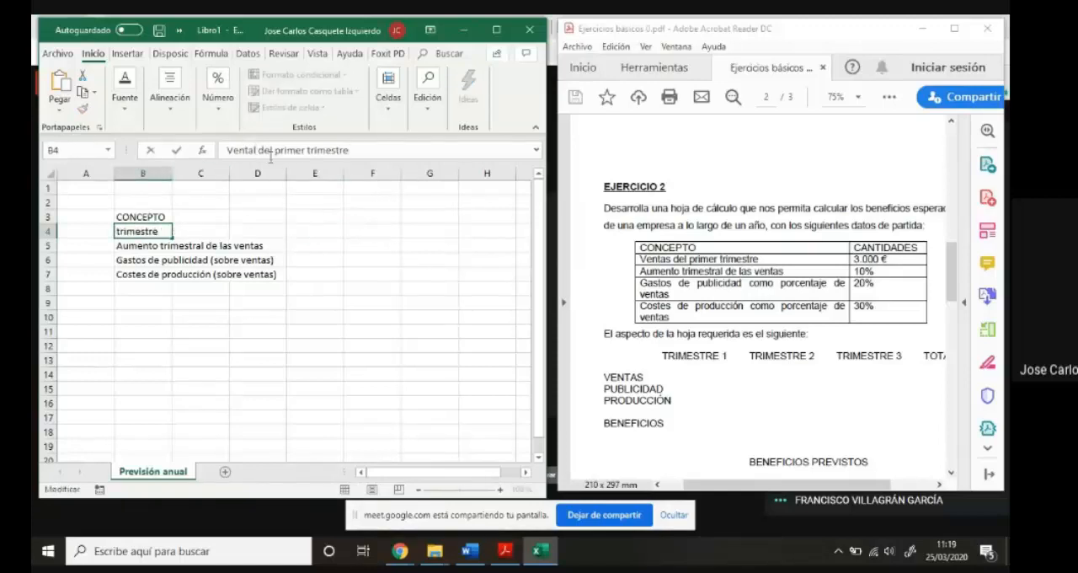
{"action": "type", "text": "s"}
{"action": "left_click", "coordinate": [314, 244]}
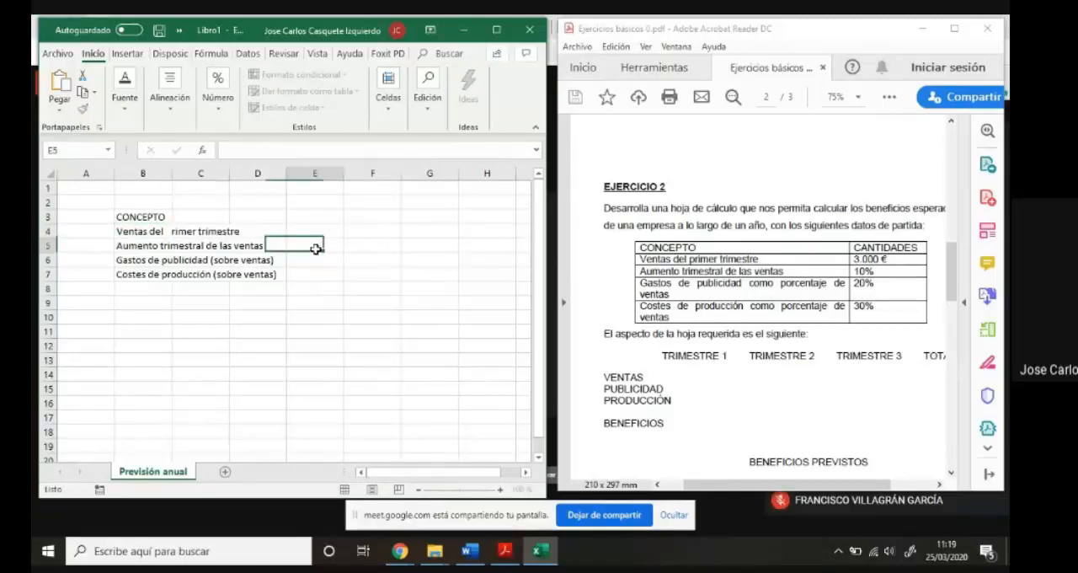
{"action": "left_click", "coordinate": [334, 234]}
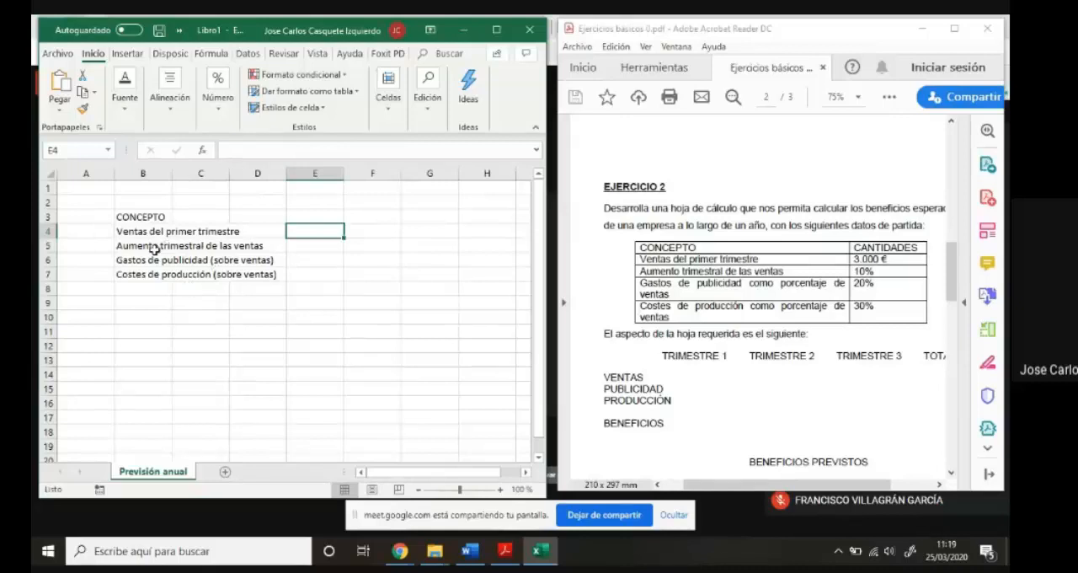
{"action": "left_click", "coordinate": [319, 244]}
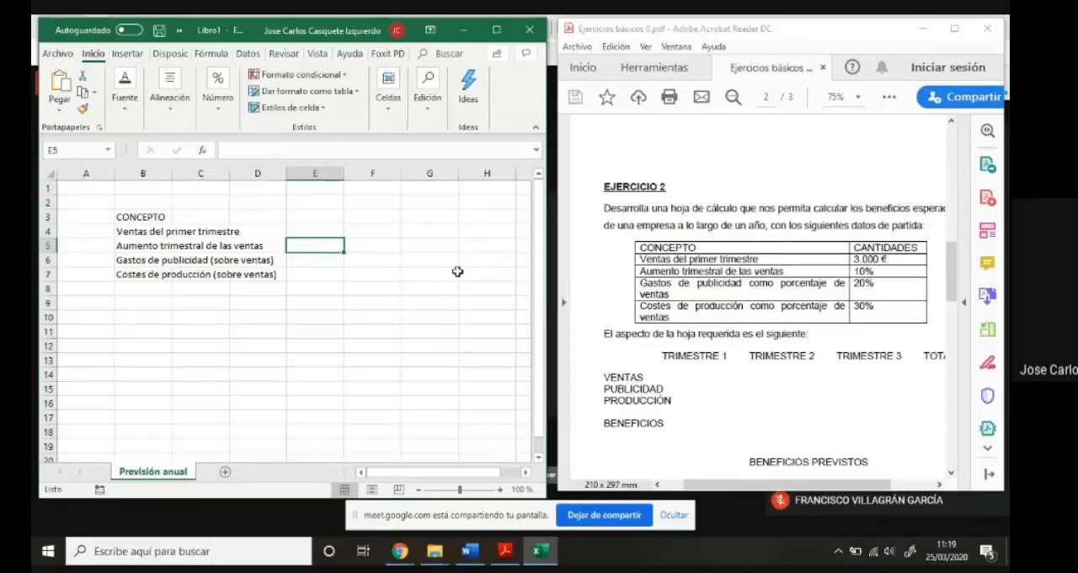
{"action": "left_click", "coordinate": [320, 261]}
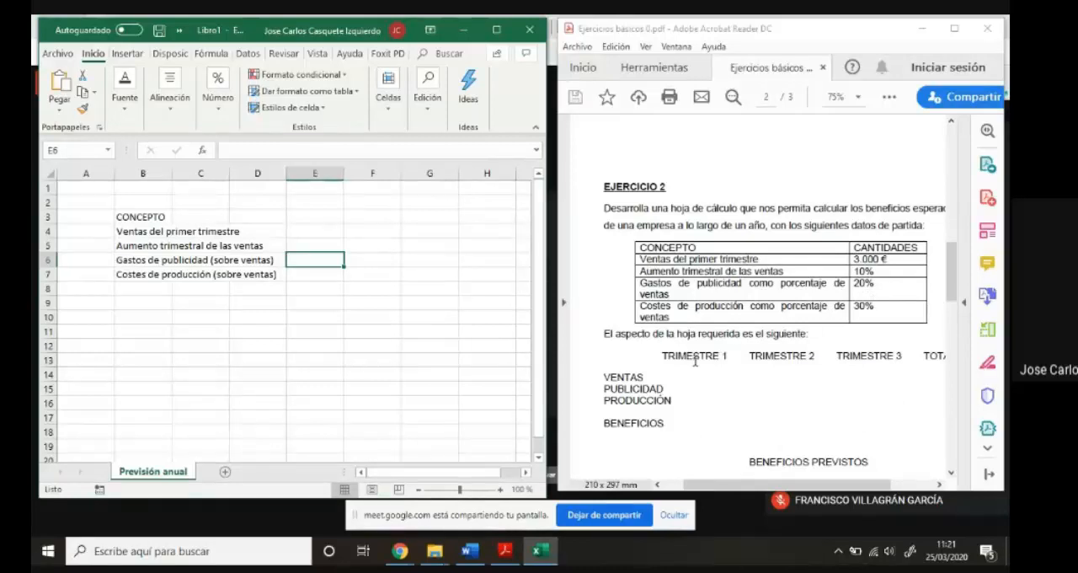
{"action": "left_click", "coordinate": [137, 219]}
{"action": "left_click_drag", "start_coordinate": [138, 219], "coordinate": [142, 272]}
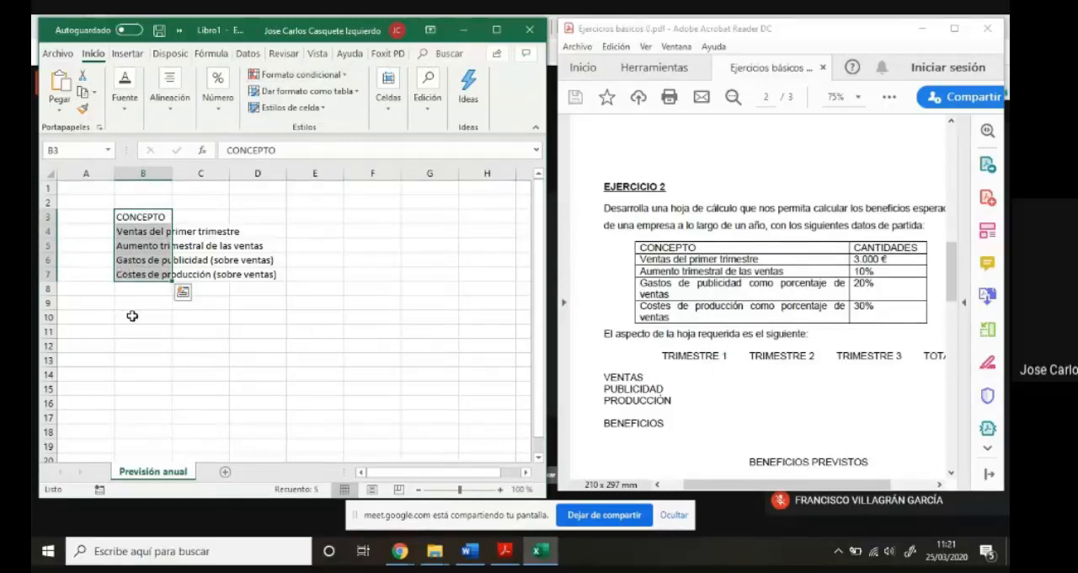
{"action": "left_click", "coordinate": [102, 318]}
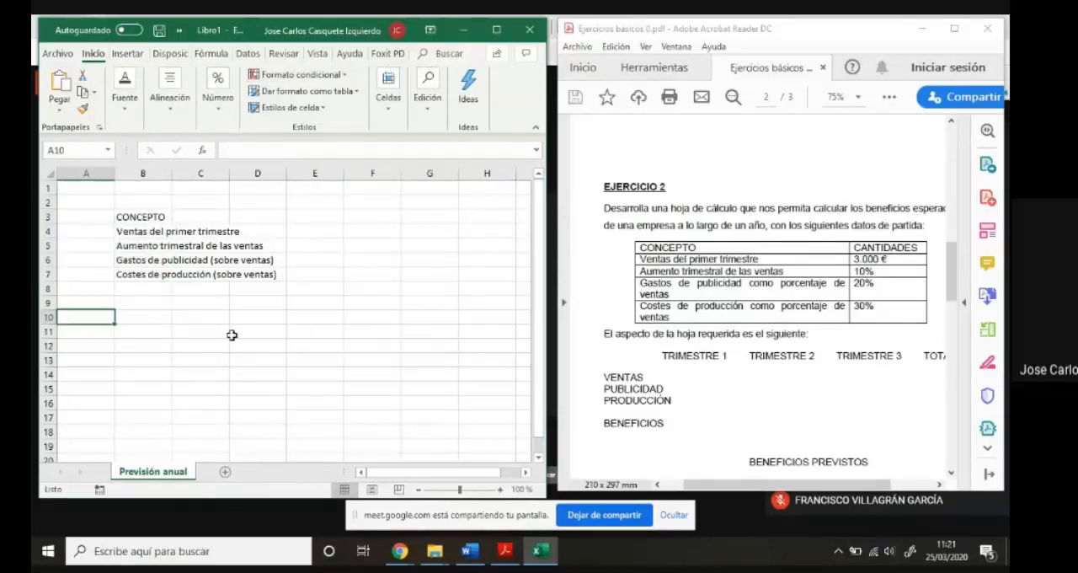
- Enter the row labels "VENTAS" in A10 and "PUBLICIDAD" in A11
{"action": "type", "text": "VENGA"}
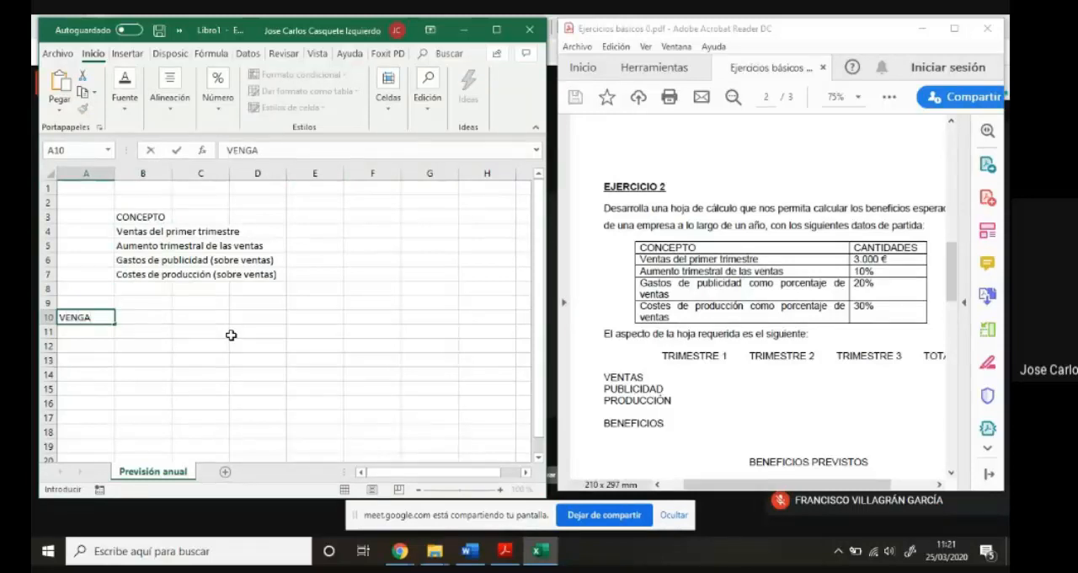
{"action": "key", "text": "BackSpace"}
{"action": "key", "text": "BackSpace"}
{"action": "type", "text": "TAS"}
{"action": "left_click", "coordinate": [104, 332]}
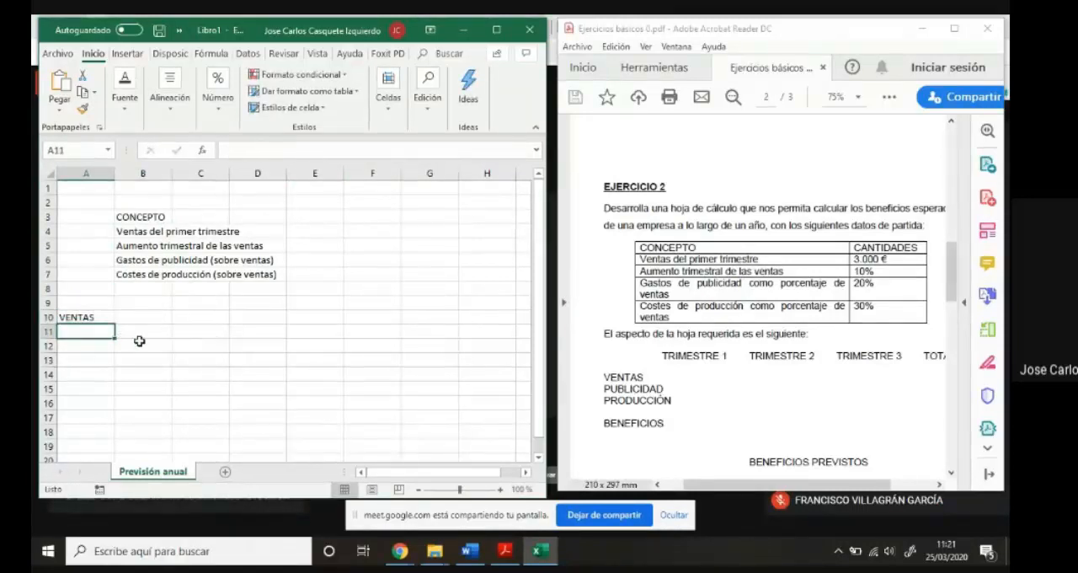
{"action": "type", "text": "PUBLICIDAD"}
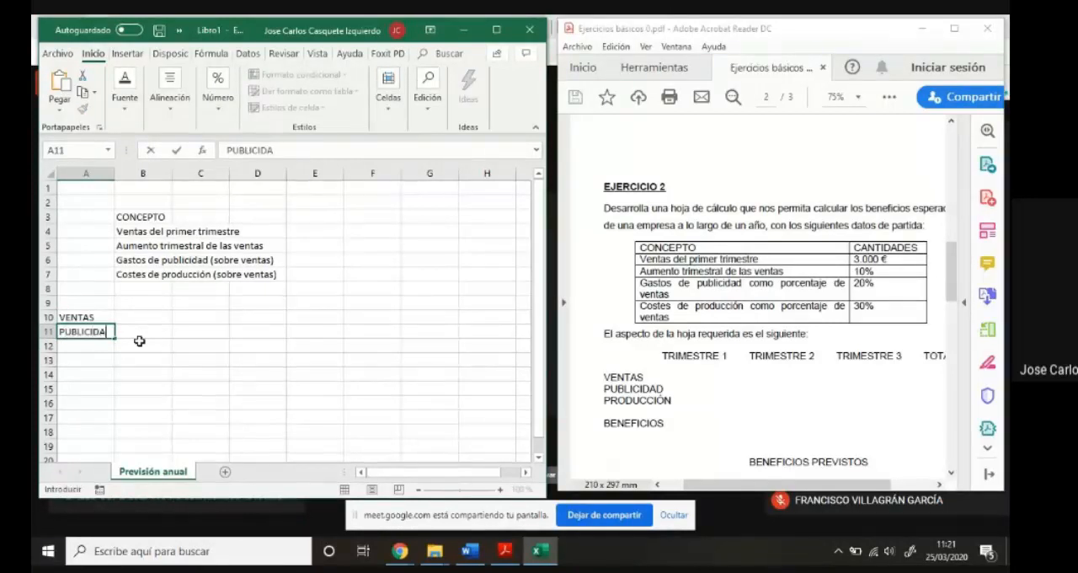
- Enter the row labels "PRODUCCIÓN" in A12 and "BENEFICIOS" in A14, leaving row 13 blank
{"action": "left_click", "coordinate": [108, 343]}
{"action": "type", "text": "PRODUCCIÓN"}
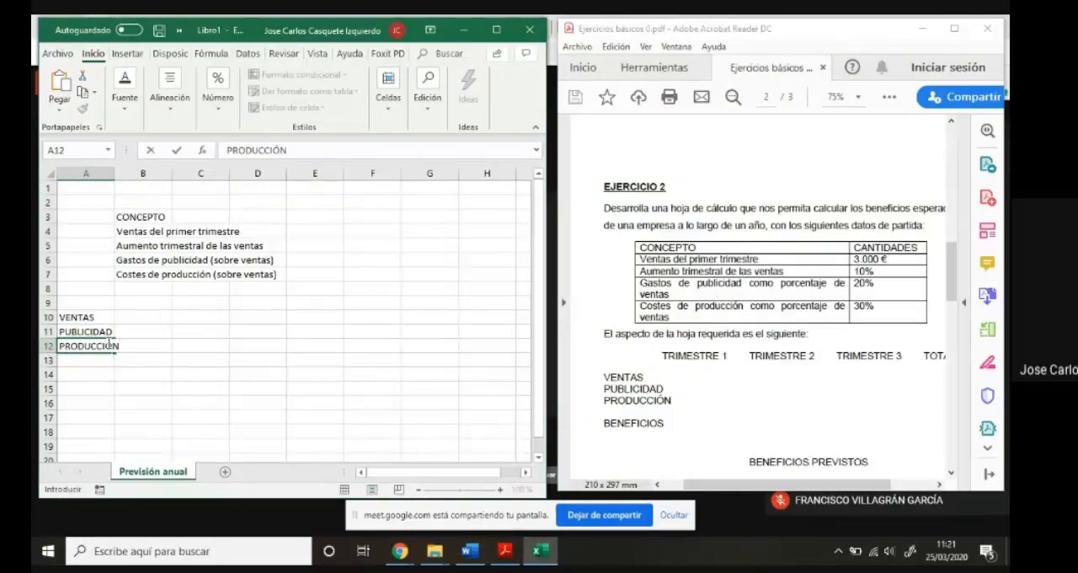
{"action": "left_click", "coordinate": [81, 378]}
{"action": "type", "text": "BE"}
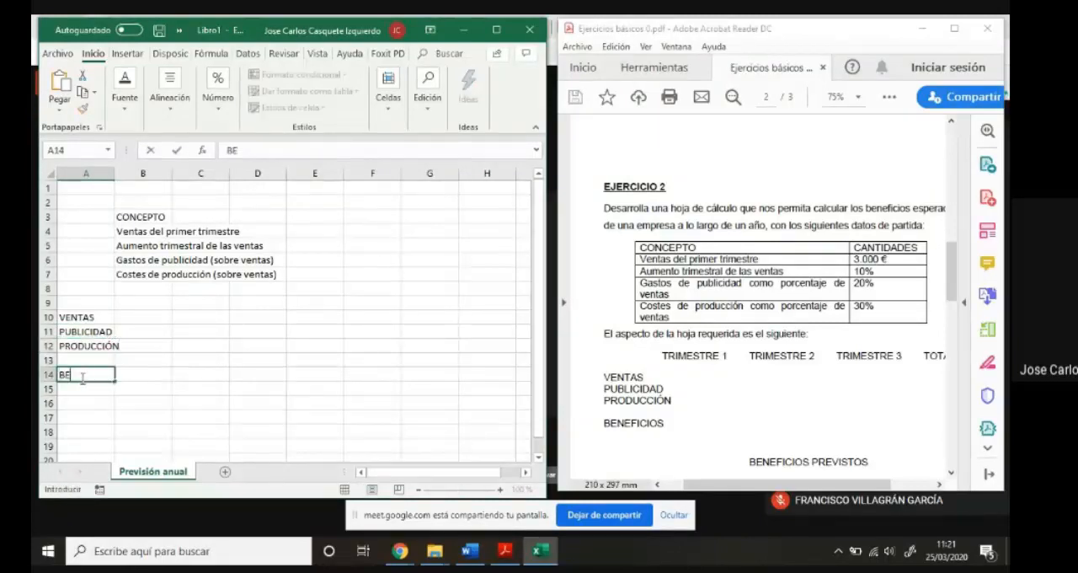
{"action": "type", "text": "NEFICIOS"}
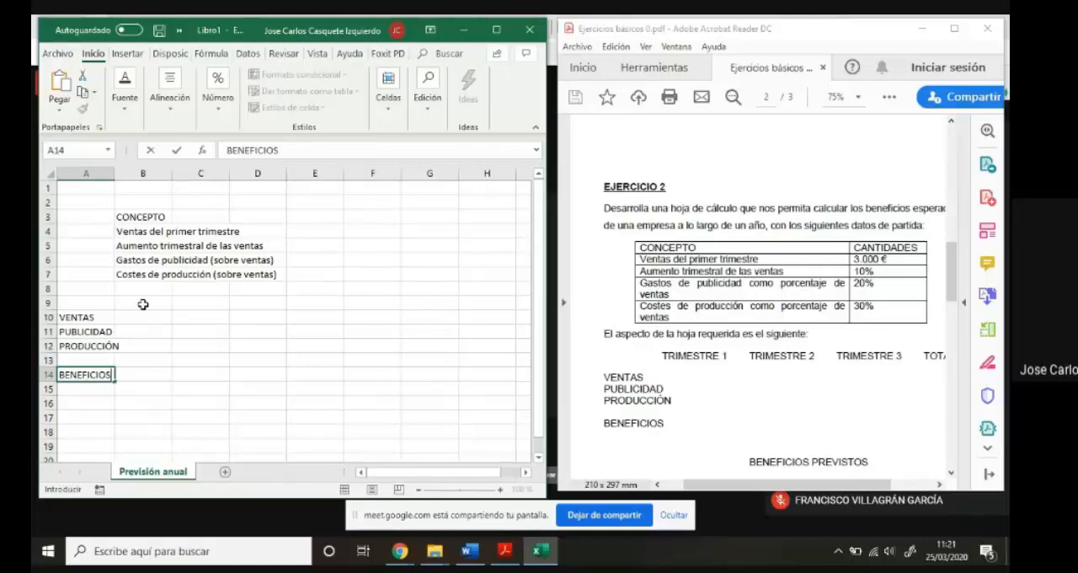
- Enter the column headings "TRIMESTRE 1" in B9 and "TRIMESTRE 2" in C9
{"action": "left_click", "coordinate": [143, 304]}
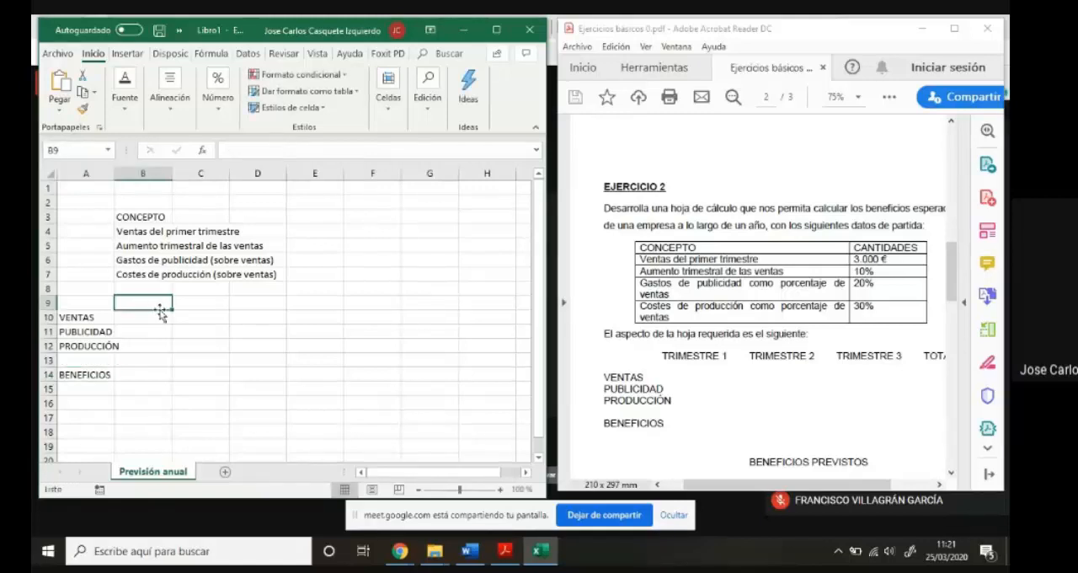
{"action": "type", "text": "TRIMESTRE"}
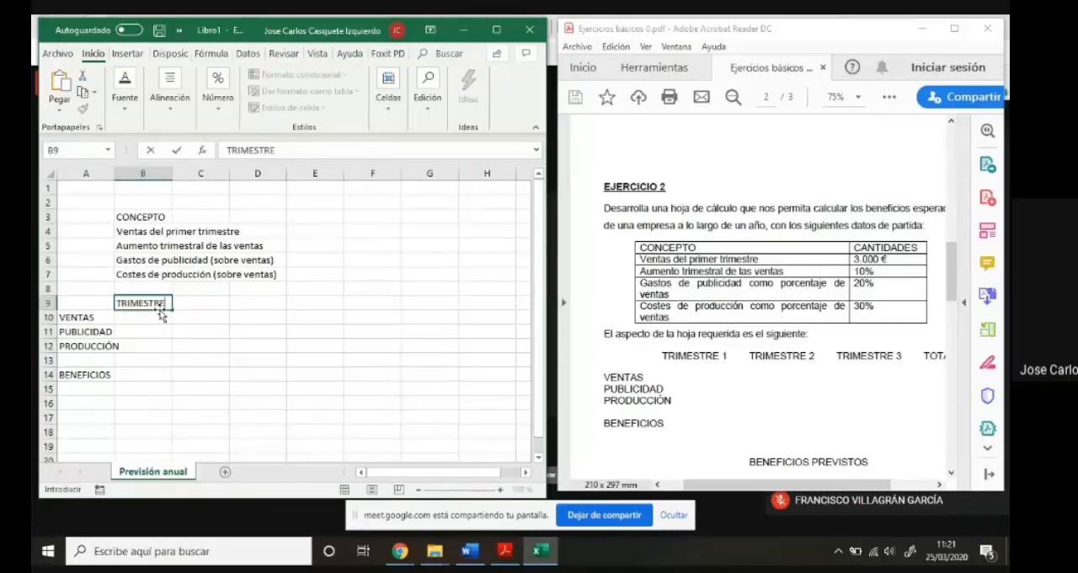
{"action": "type", "text": " 1"}
{"action": "key", "text": "Tab"}
{"action": "type", "text": "TR"}
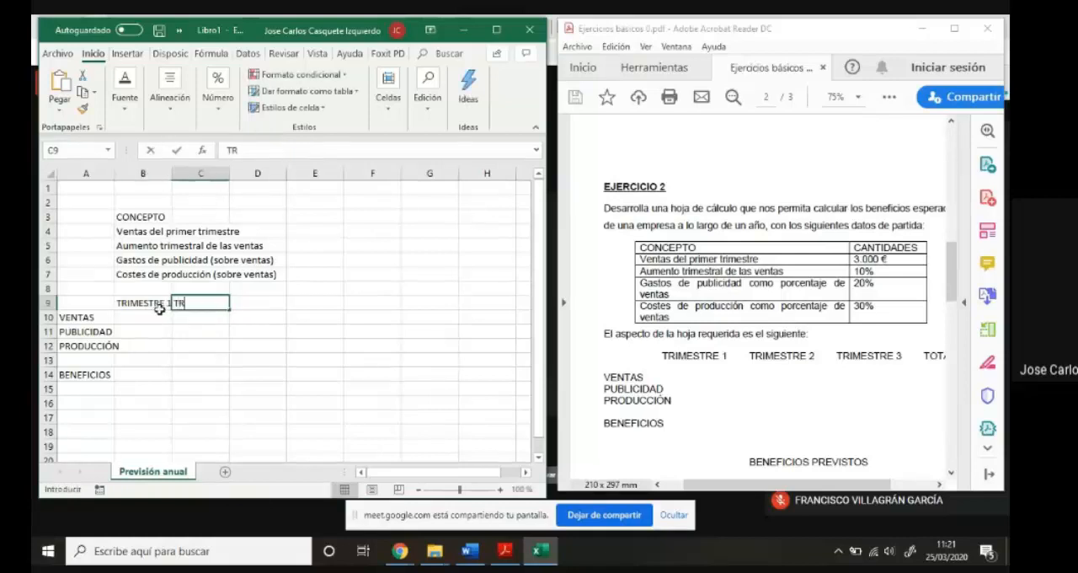
{"action": "type", "text": "IMESTRE 2"}
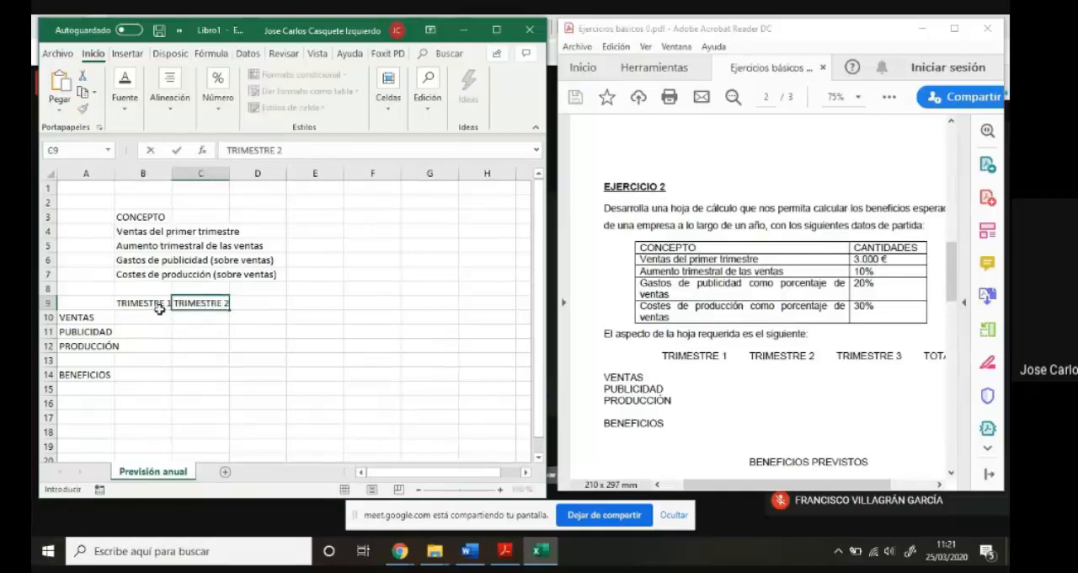
- Enter the column headings "TRIMESTRE 3" in D9 and "TRIMESTRE 4" in E9
{"action": "key", "text": "Tab"}
{"action": "type", "text": "TRI"}
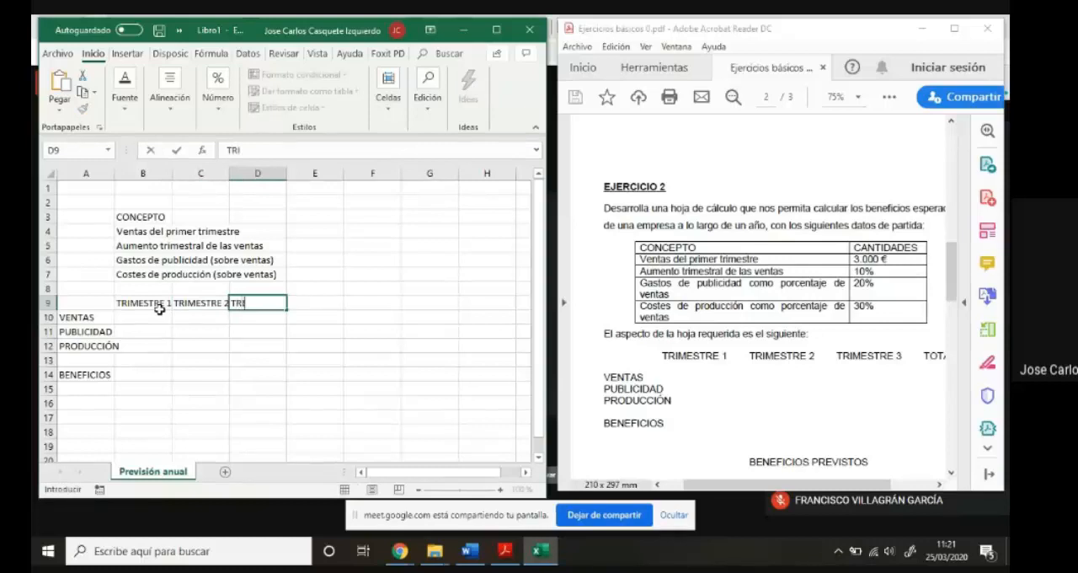
{"action": "type", "text": "MESTRE"}
{"action": "key", "text": "Tab"}
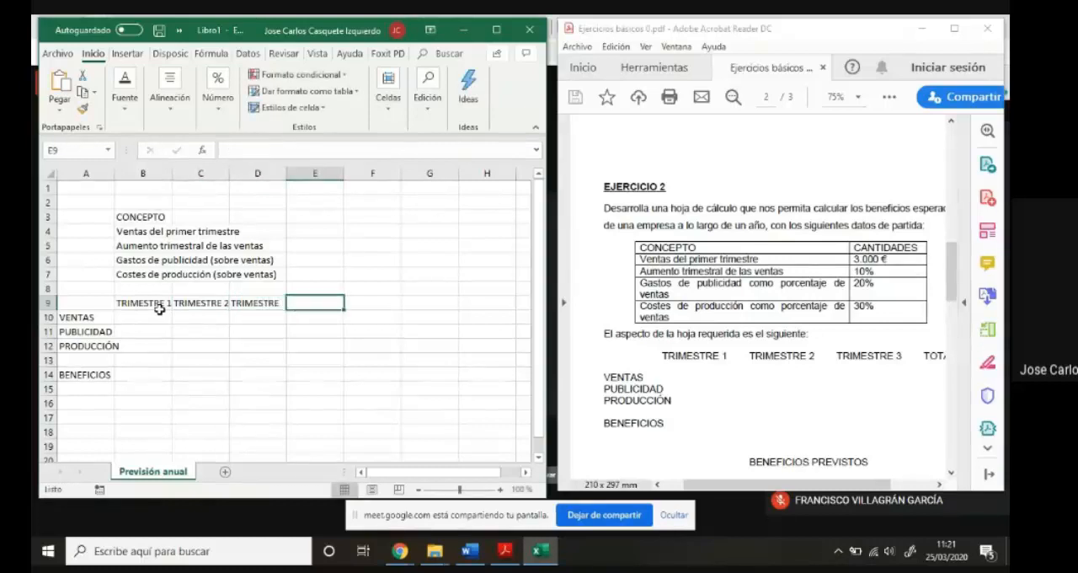
{"action": "type", "text": "TRIMESTRE"}
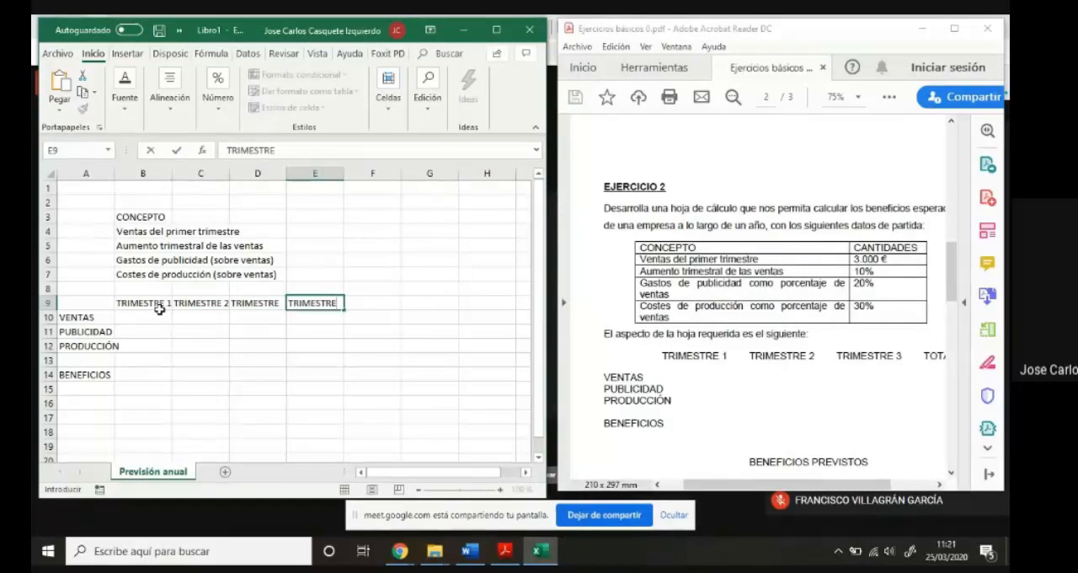
{"action": "type", "text": " 4"}
{"action": "left_click", "coordinate": [275, 305]}
{"action": "left_click", "coordinate": [286, 150]}
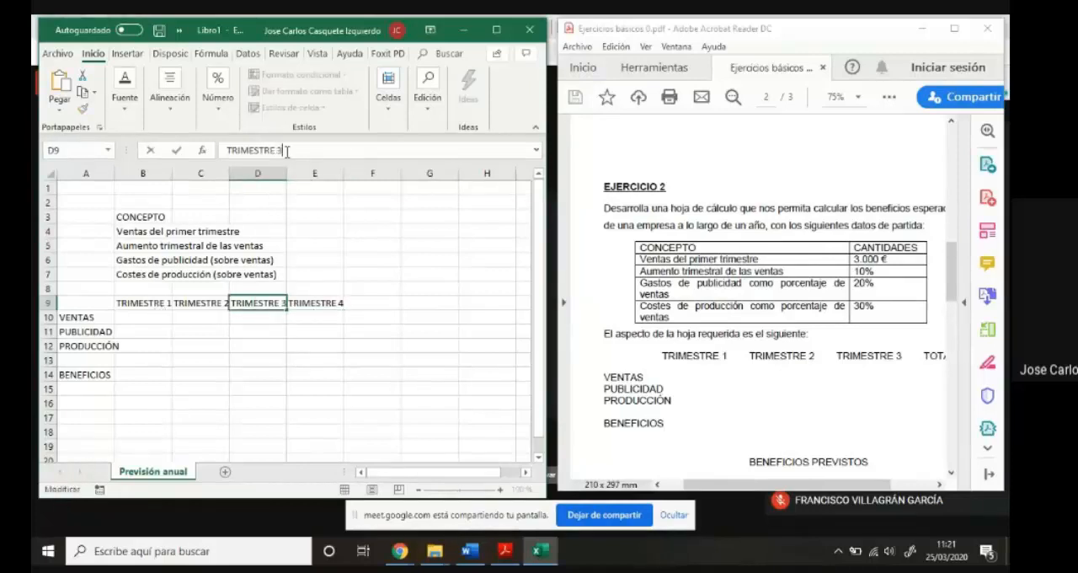
- Enter the column heading "TOTALES" in F9
{"action": "left_click", "coordinate": [393, 302]}
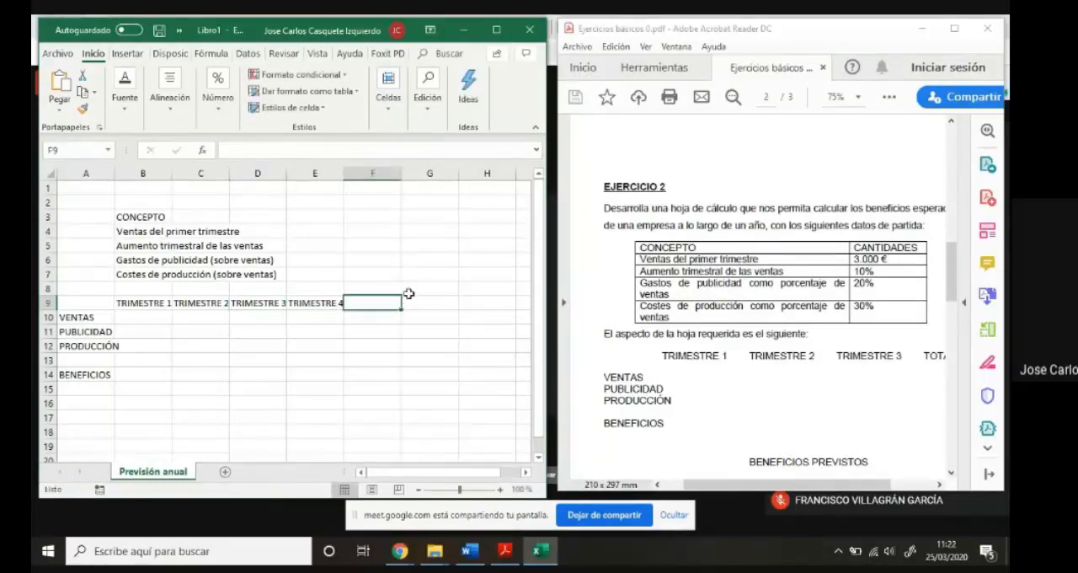
{"action": "type", "text": "TOTALAS"}
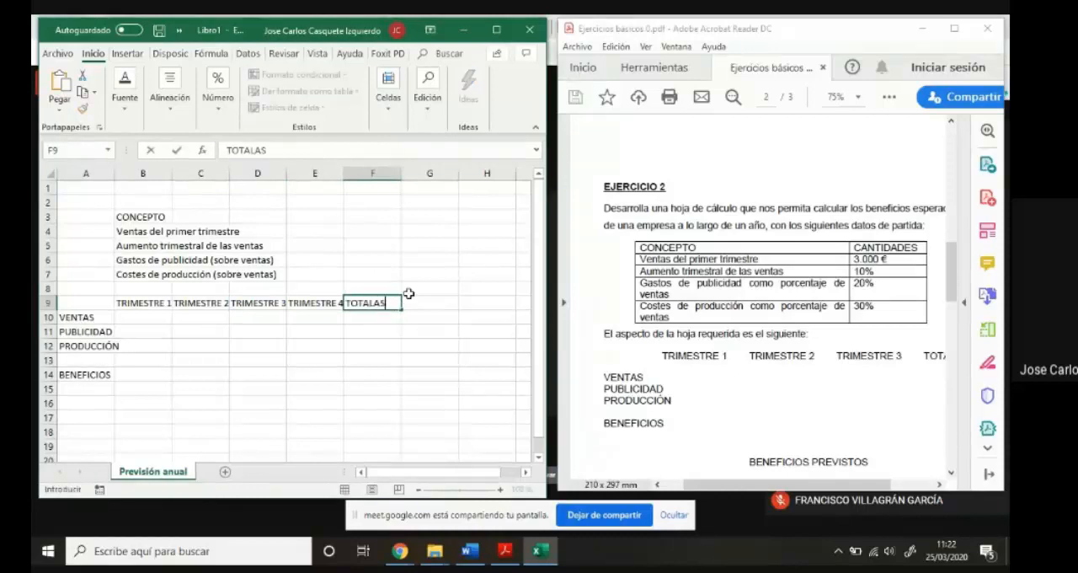
{"action": "key", "text": "BackSpace"}
{"action": "key", "text": "BackSpace"}
{"action": "type", "text": "ES"}
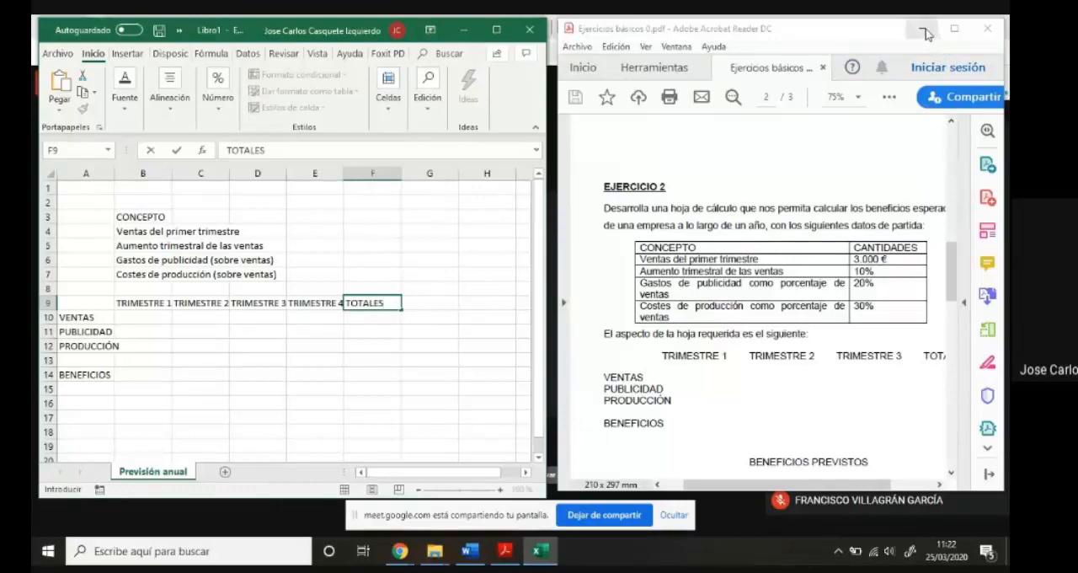
- Minimize the exercise PDF and maximize the spreadsheet window
{"action": "left_click", "coordinate": [954, 30]}
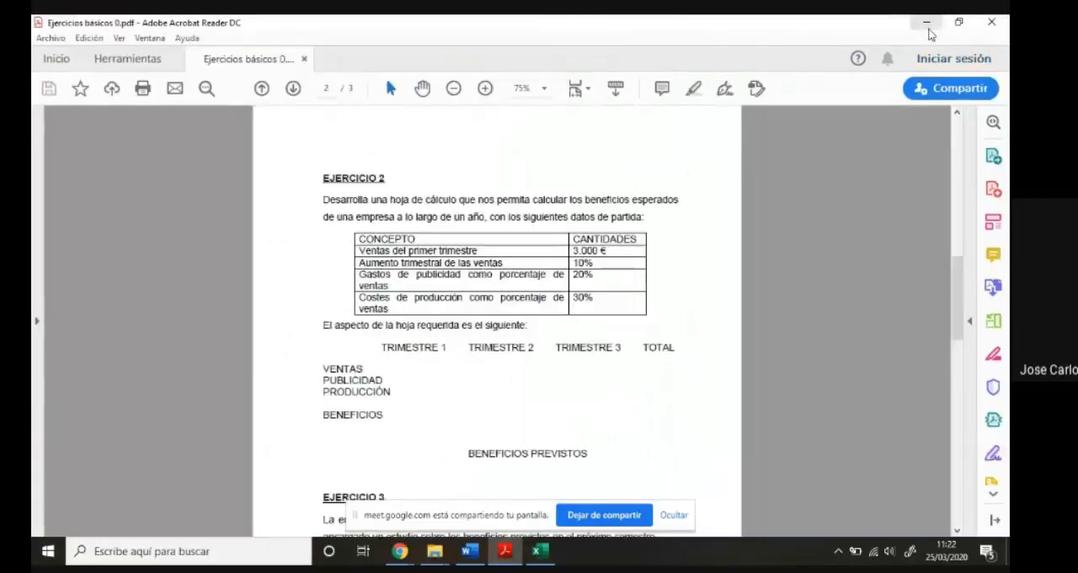
{"action": "left_click", "coordinate": [926, 26]}
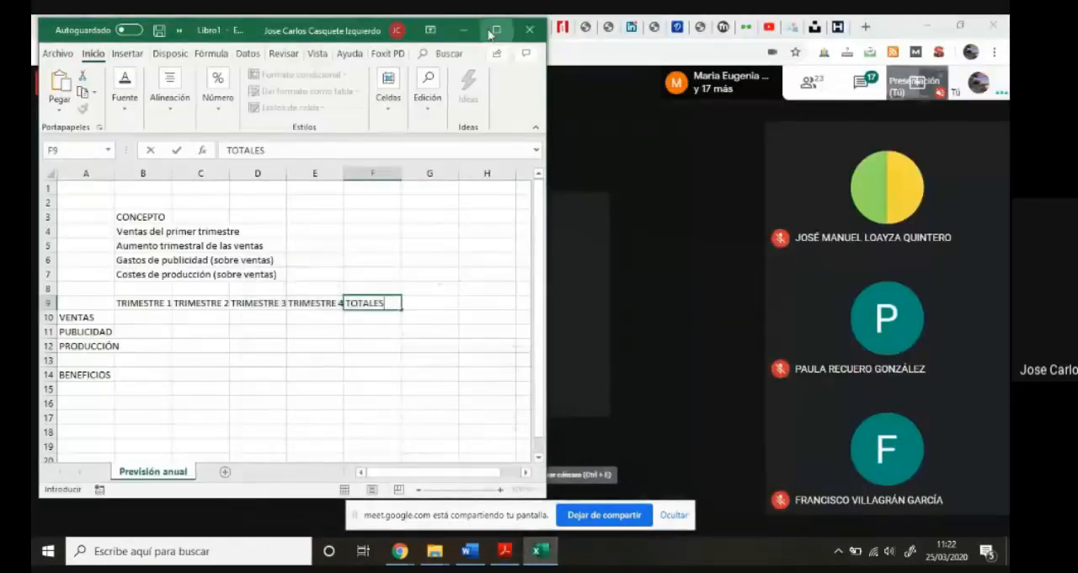
{"action": "left_click", "coordinate": [500, 46]}
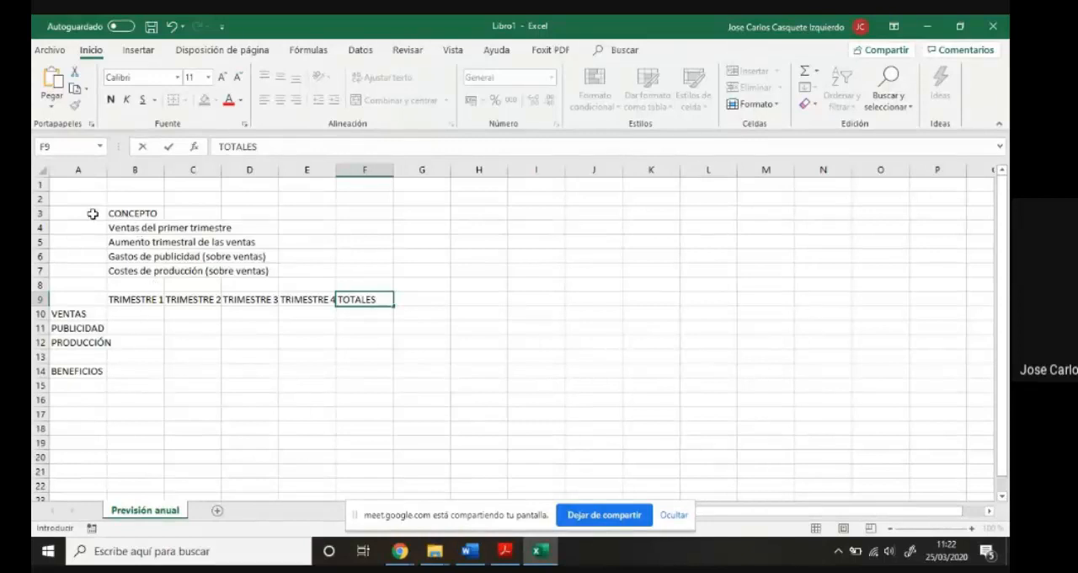
{"action": "left_click_drag", "start_coordinate": [113, 215], "coordinate": [126, 256]}
{"action": "left_click_drag", "start_coordinate": [135, 271], "coordinate": [283, 363]}
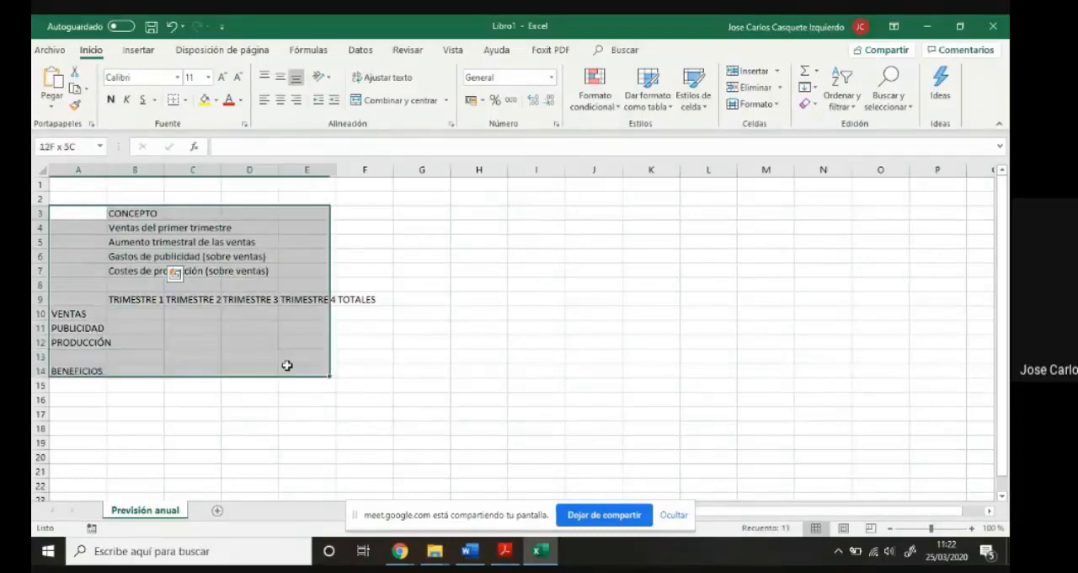
{"action": "left_click", "coordinate": [419, 241]}
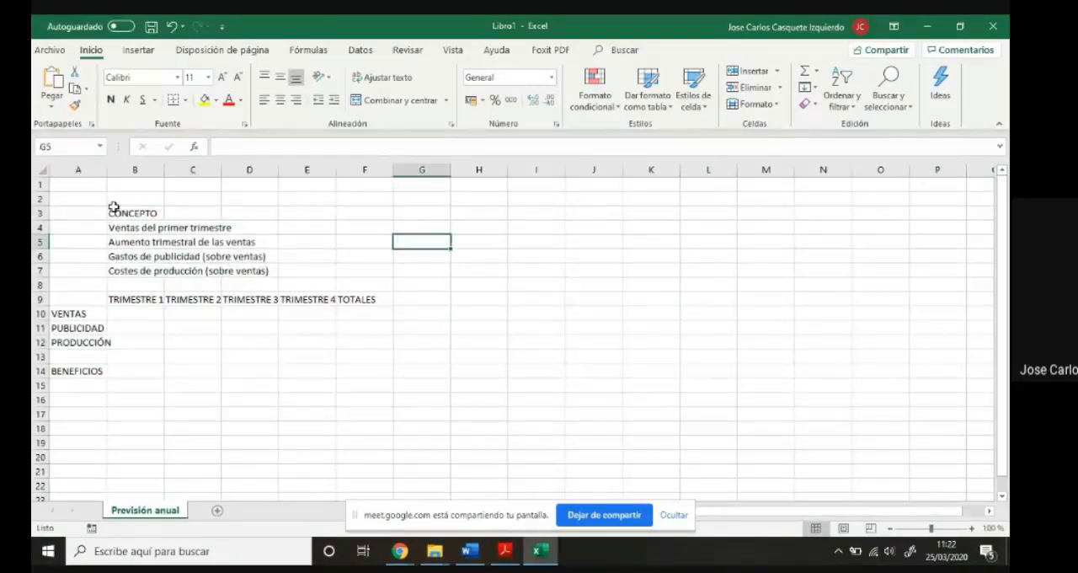
{"action": "left_click_drag", "start_coordinate": [91, 214], "coordinate": [366, 369]}
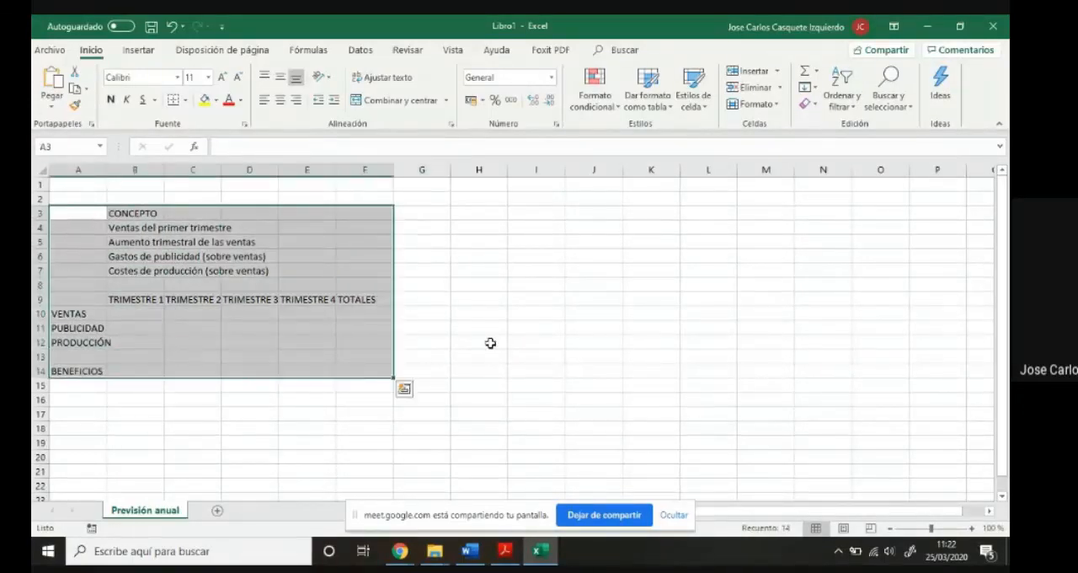
{"action": "left_click", "coordinate": [489, 342]}
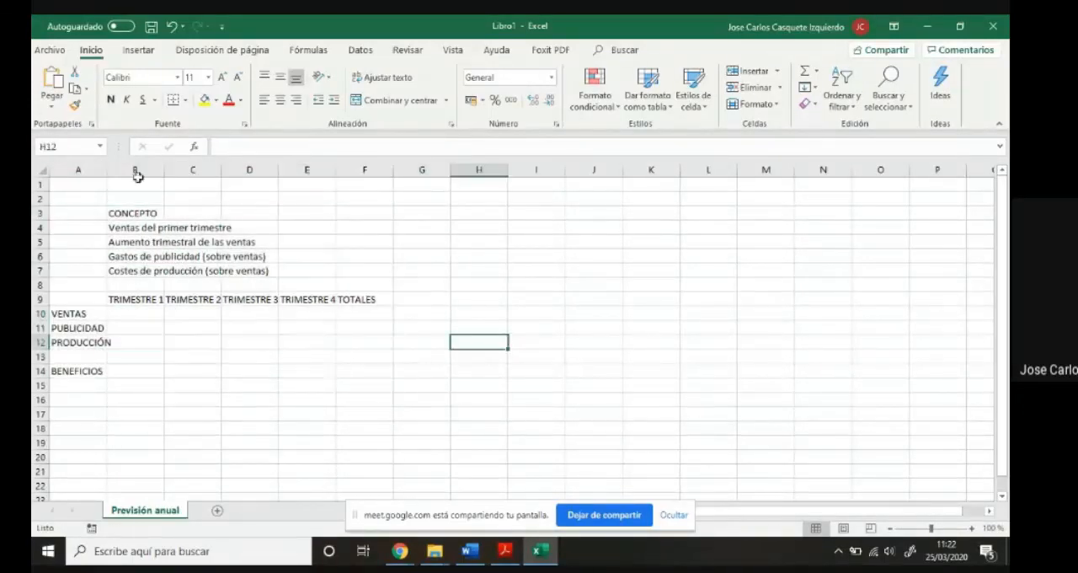
{"action": "left_click", "coordinate": [42, 171]}
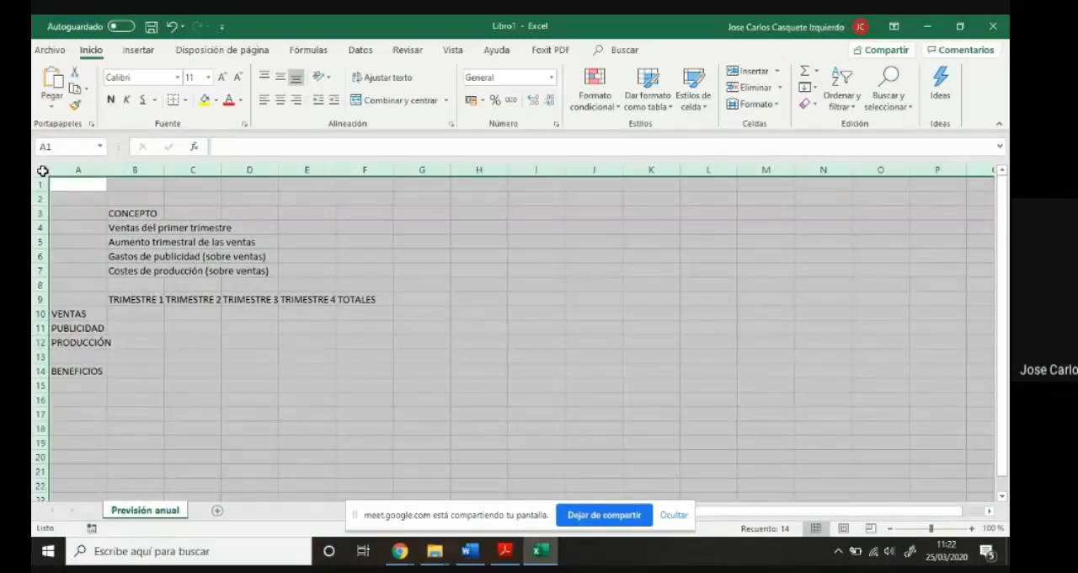
{"action": "left_click", "coordinate": [433, 339]}
- Increase the font size of the range A3:F14 to 16
{"action": "left_click_drag", "start_coordinate": [84, 212], "coordinate": [344, 373]}
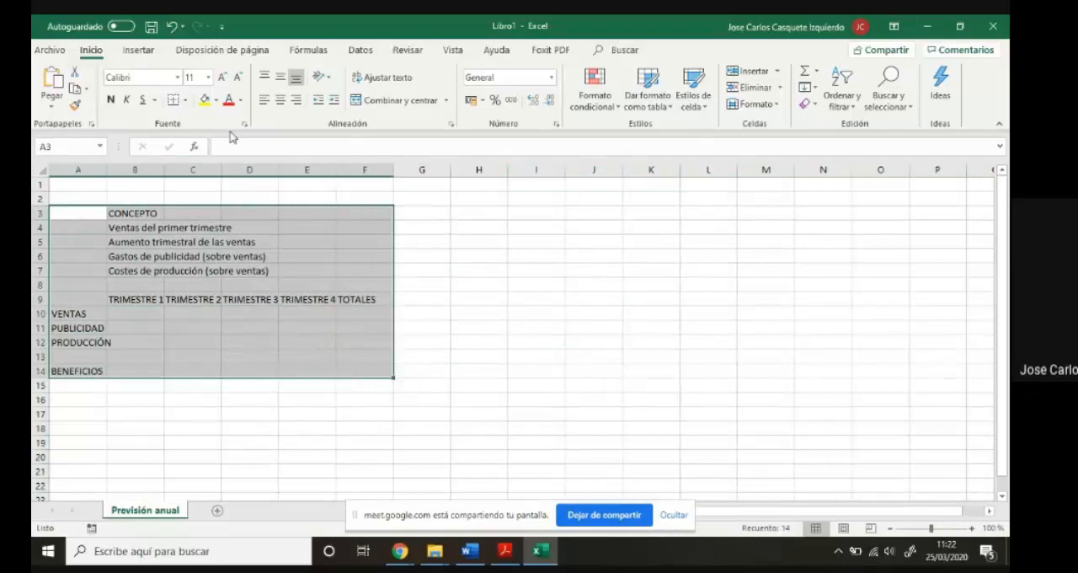
{"action": "left_click", "coordinate": [223, 78]}
{"action": "left_click", "coordinate": [223, 79]}
{"action": "left_click", "coordinate": [223, 78]}
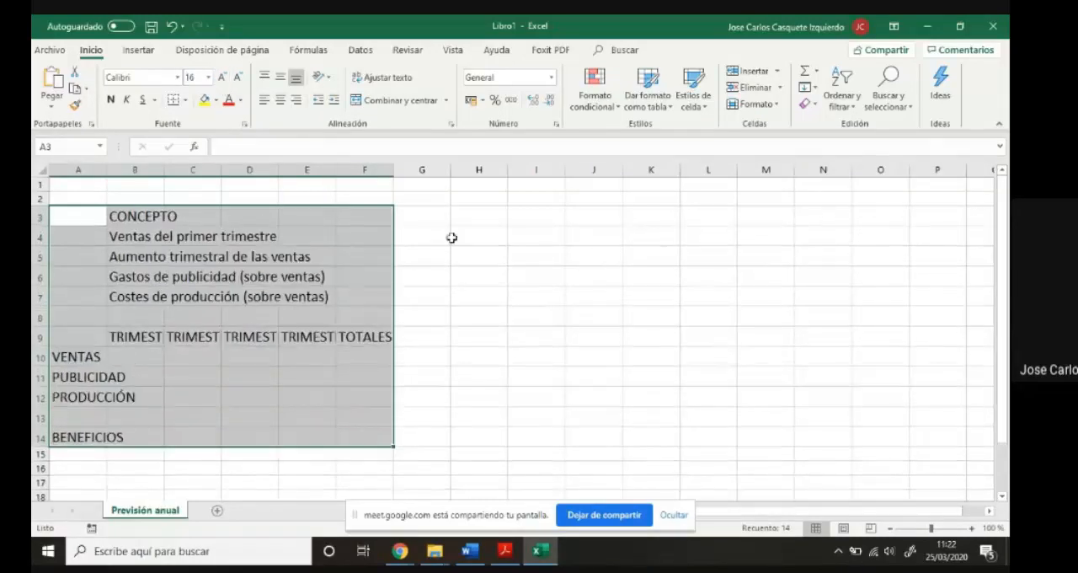
{"action": "left_click", "coordinate": [469, 268]}
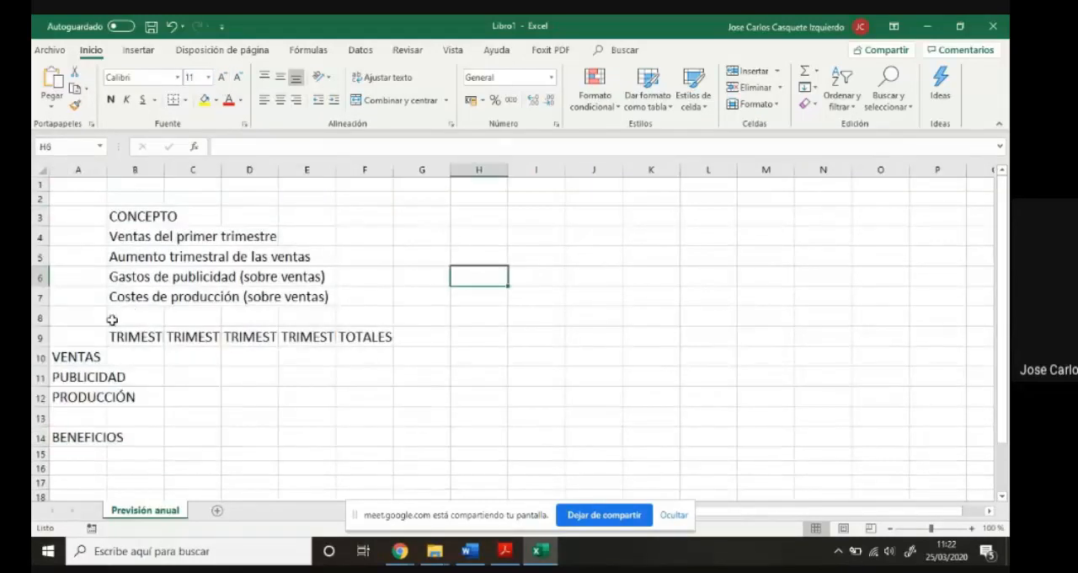
- Autofit the widths of columns A, C, D, E and F to their contents
{"action": "double_click", "coordinate": [107, 169]}
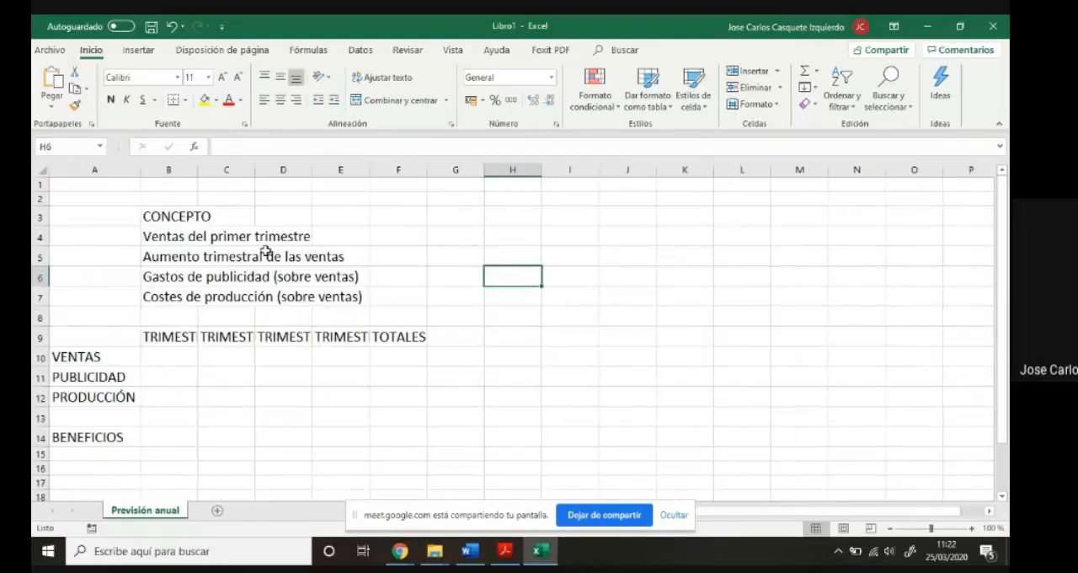
{"action": "double_click", "coordinate": [256, 171]}
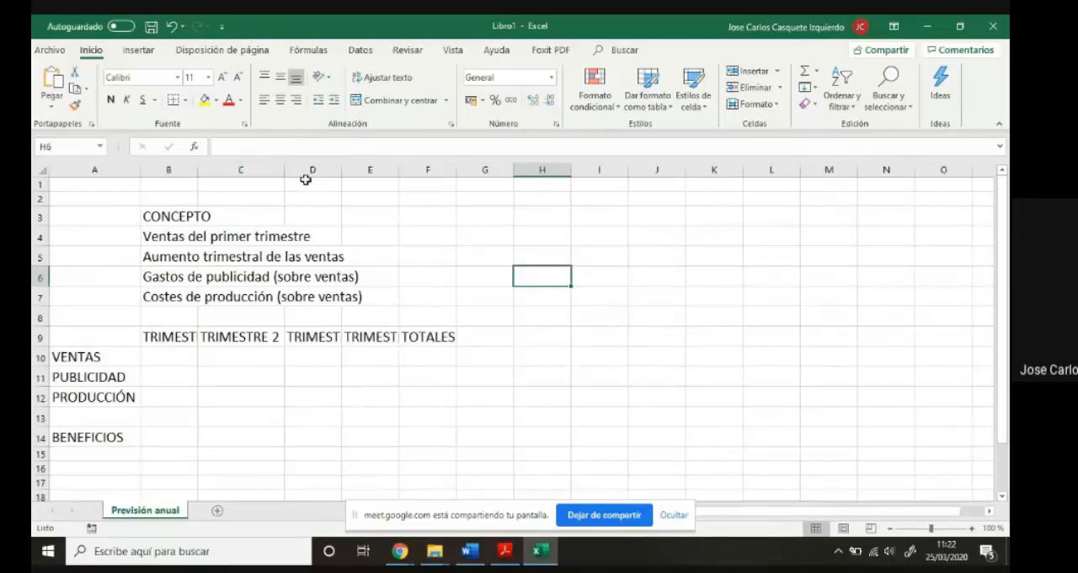
{"action": "double_click", "coordinate": [342, 170]}
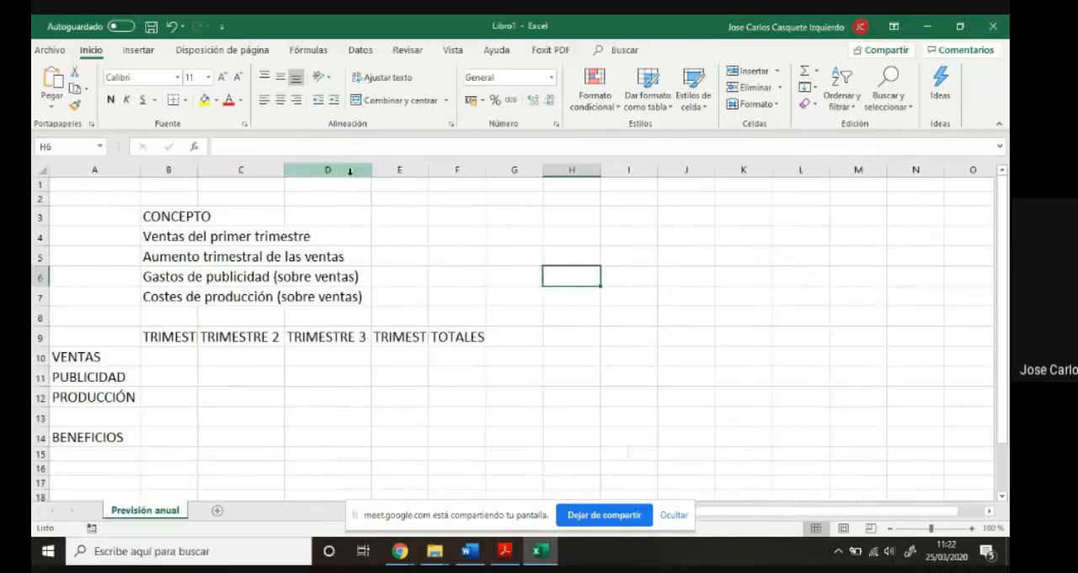
{"action": "double_click", "coordinate": [428, 170]}
{"action": "double_click", "coordinate": [514, 169]}
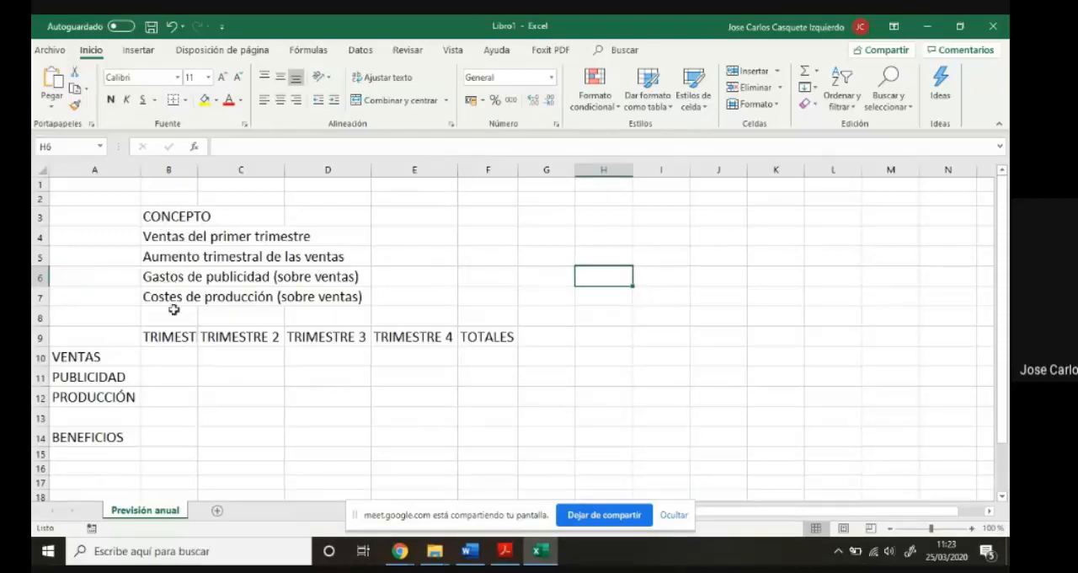
{"action": "left_click", "coordinate": [167, 242]}
{"action": "left_click", "coordinate": [167, 256]}
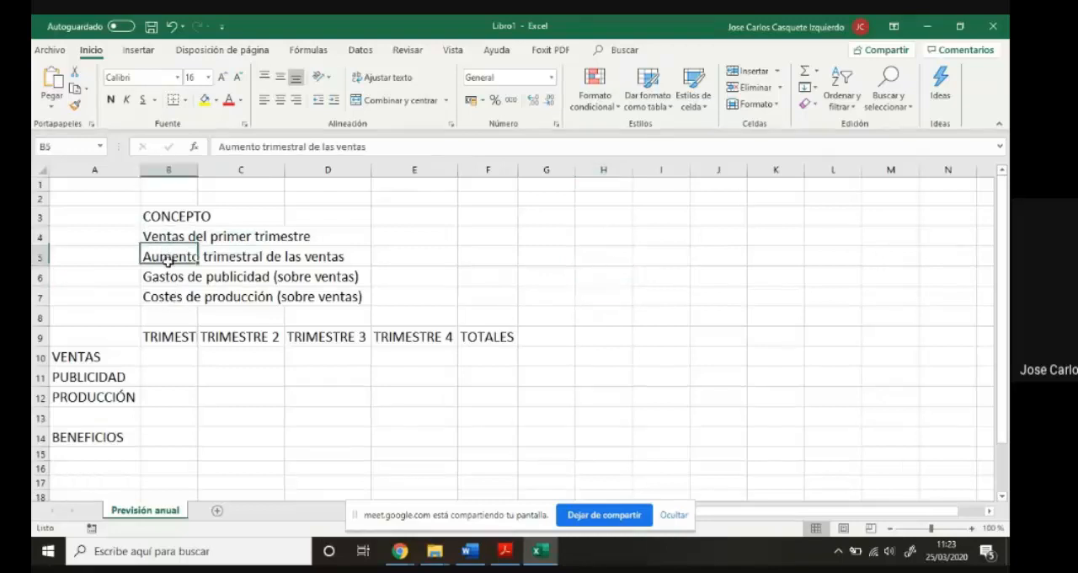
{"action": "left_click", "coordinate": [169, 277]}
{"action": "left_click", "coordinate": [172, 298]}
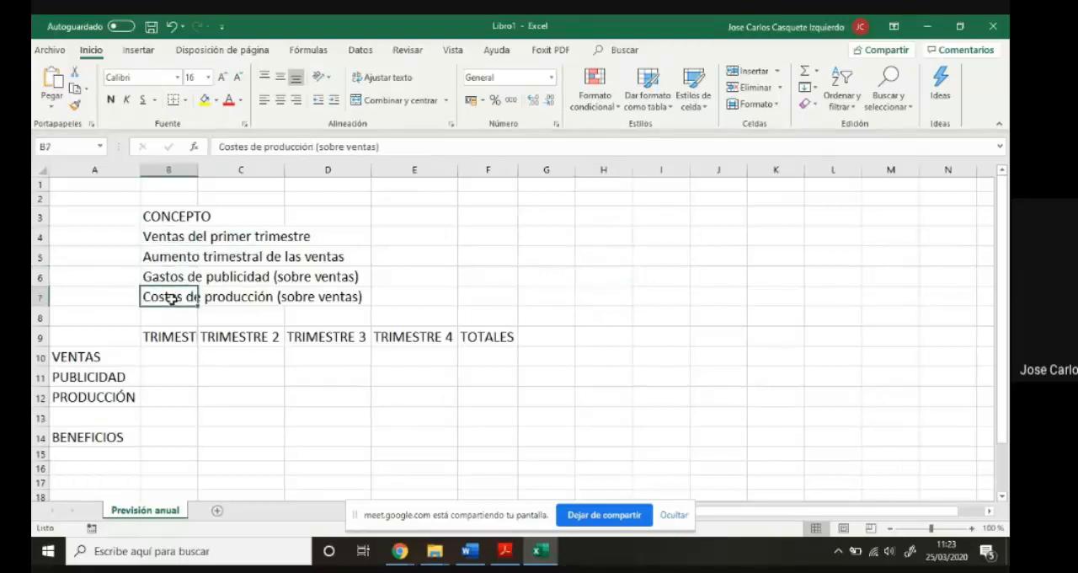
{"action": "left_click", "coordinate": [175, 238]}
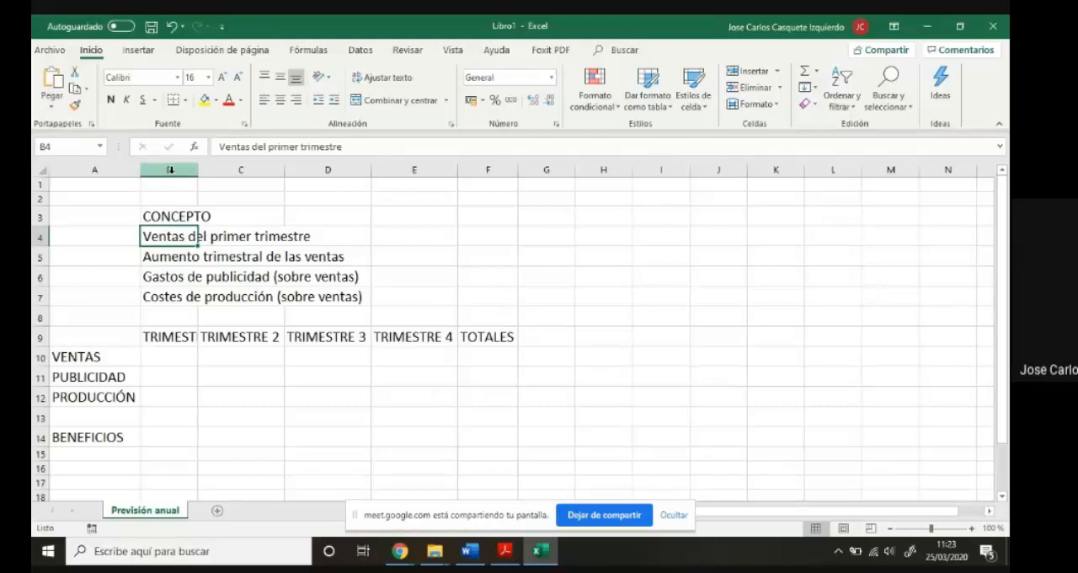
{"action": "left_click", "coordinate": [217, 237]}
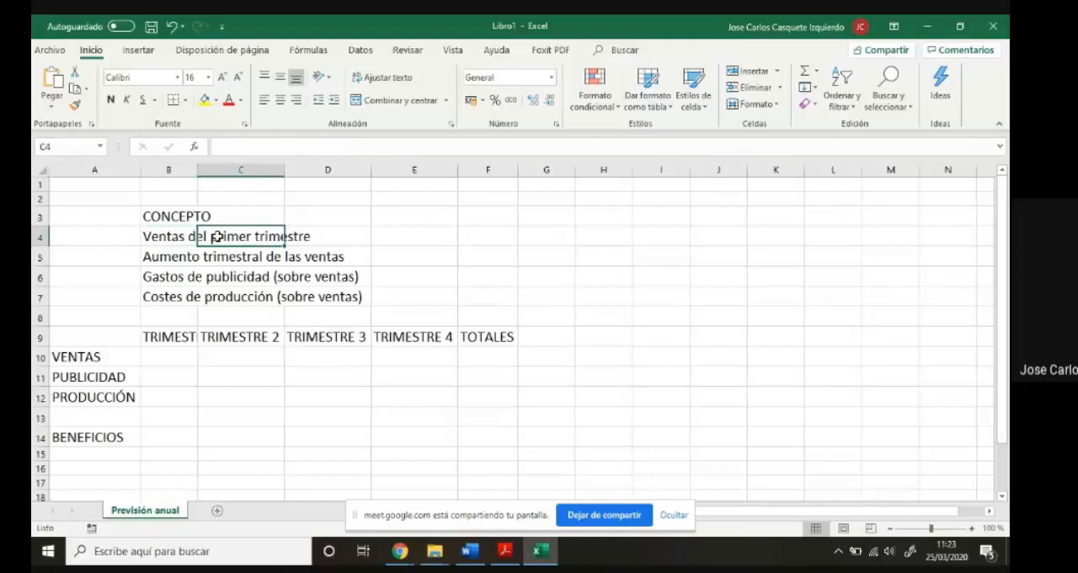
{"action": "left_click", "coordinate": [299, 237]}
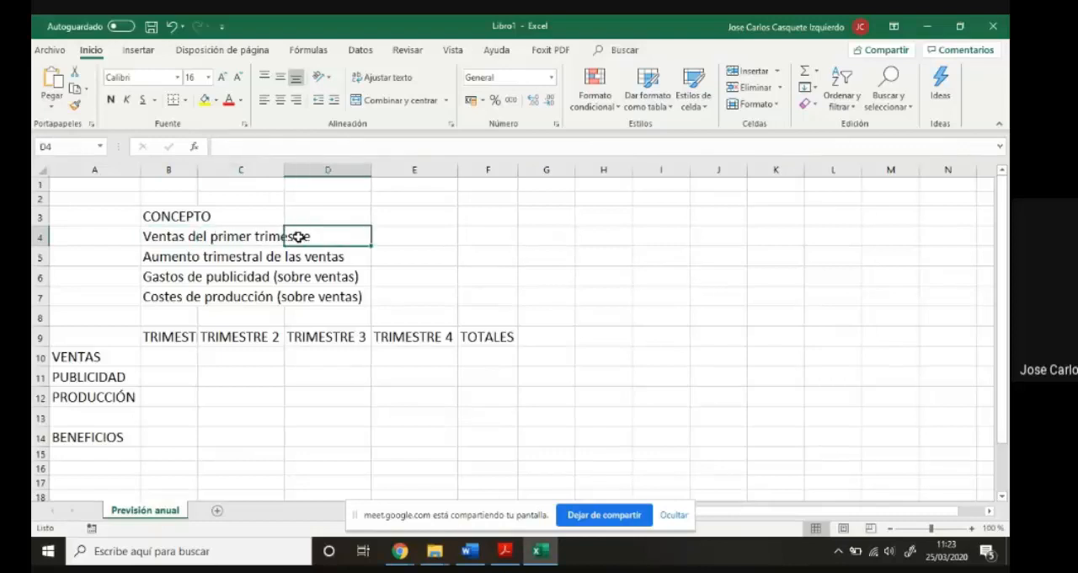
{"action": "left_click", "coordinate": [238, 253]}
{"action": "left_click", "coordinate": [288, 252]}
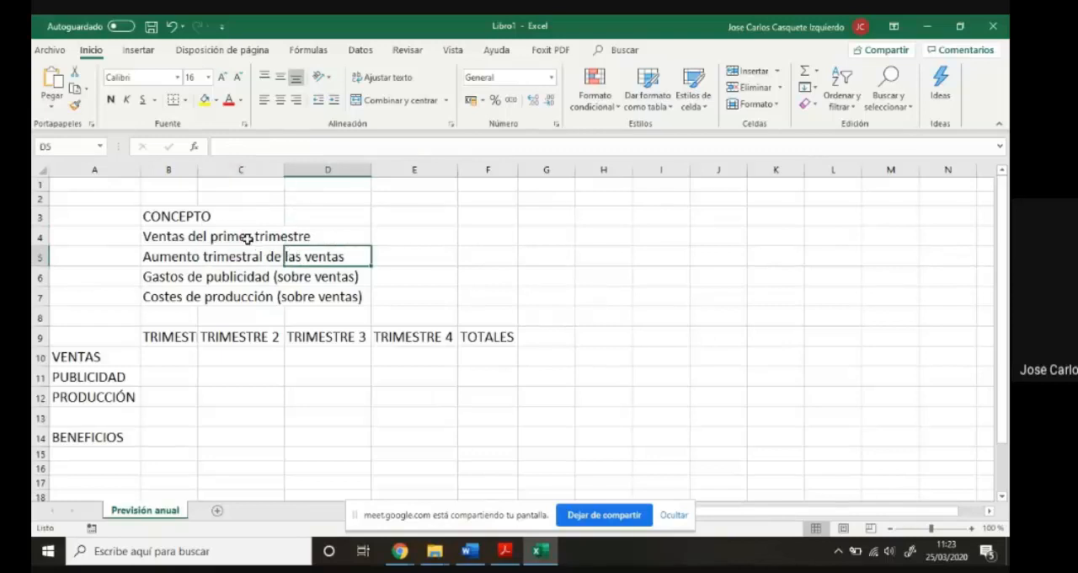
- Enter "H" in C5 beside the overflowing label and clear the cell again
{"action": "left_click", "coordinate": [244, 256]}
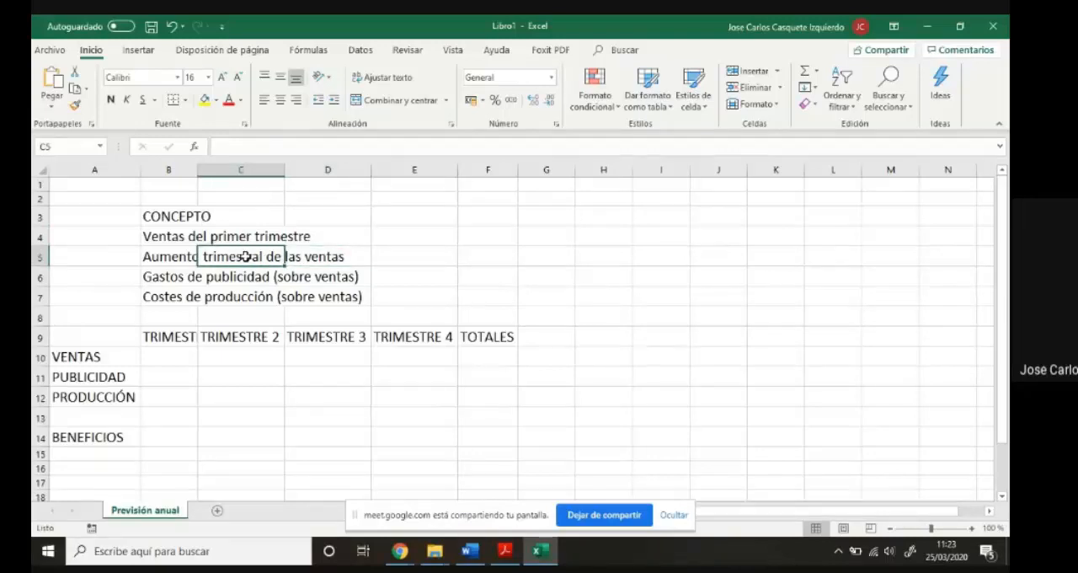
{"action": "type", "text": "H"}
{"action": "left_click", "coordinate": [344, 232]}
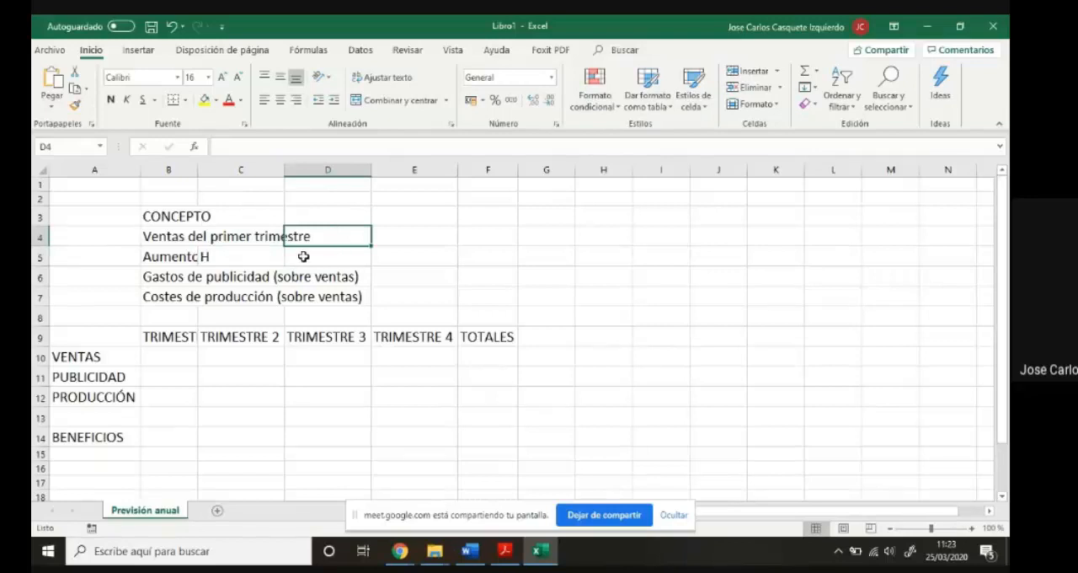
{"action": "left_click", "coordinate": [267, 256]}
{"action": "key", "text": "Delete"}
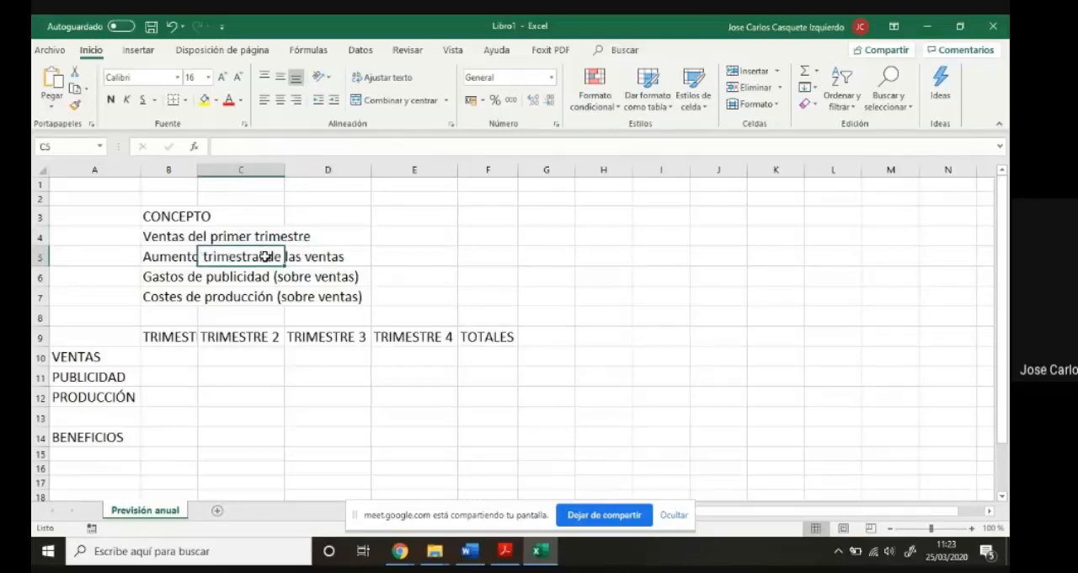
{"action": "left_click", "coordinate": [404, 256]}
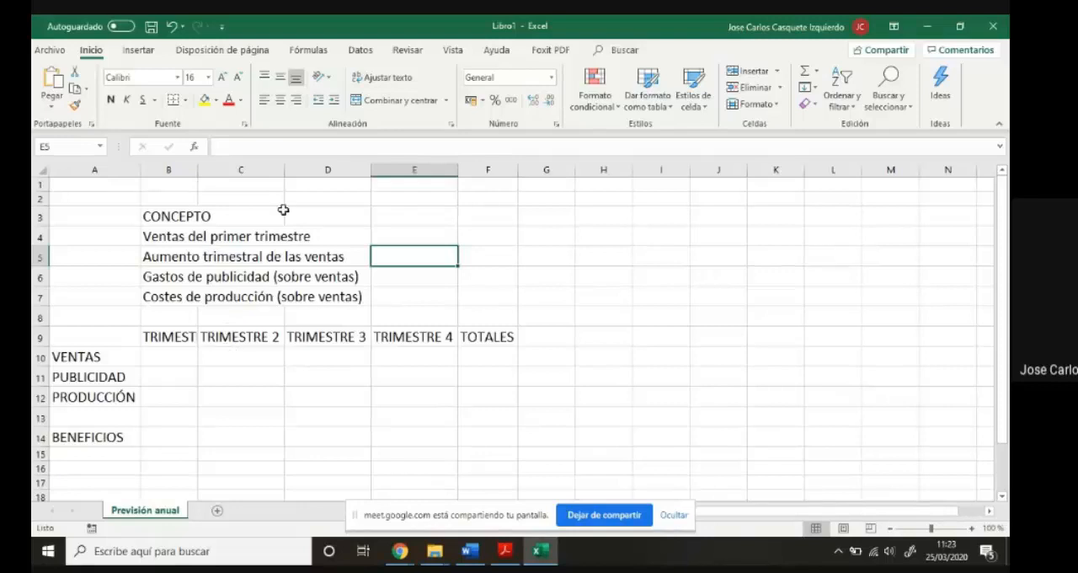
- Autofit the widths of columns C and B to their contents
{"action": "left_click_drag", "start_coordinate": [281, 170], "coordinate": [252, 170]}
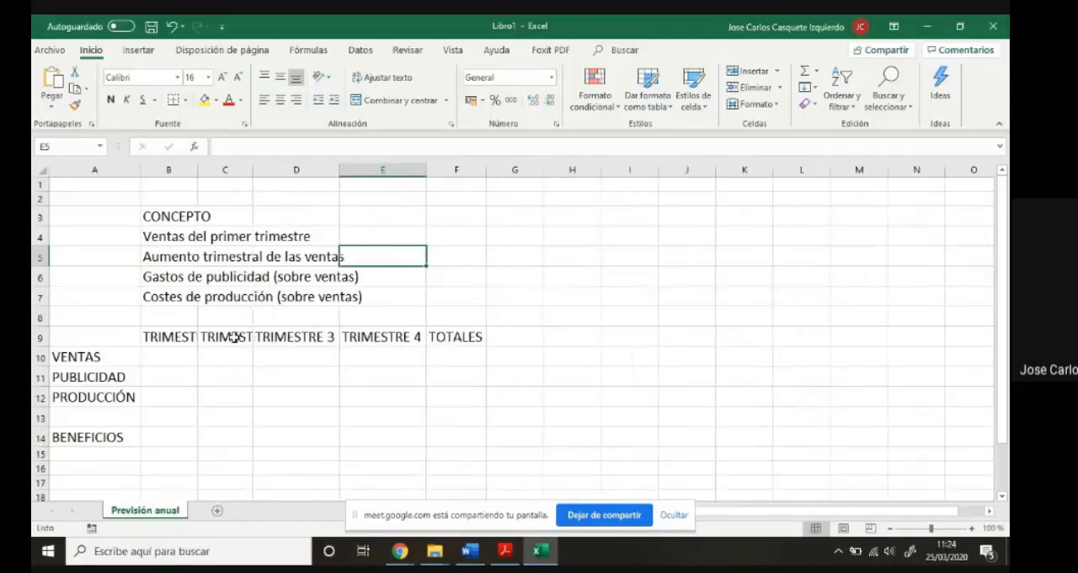
{"action": "double_click", "coordinate": [253, 170]}
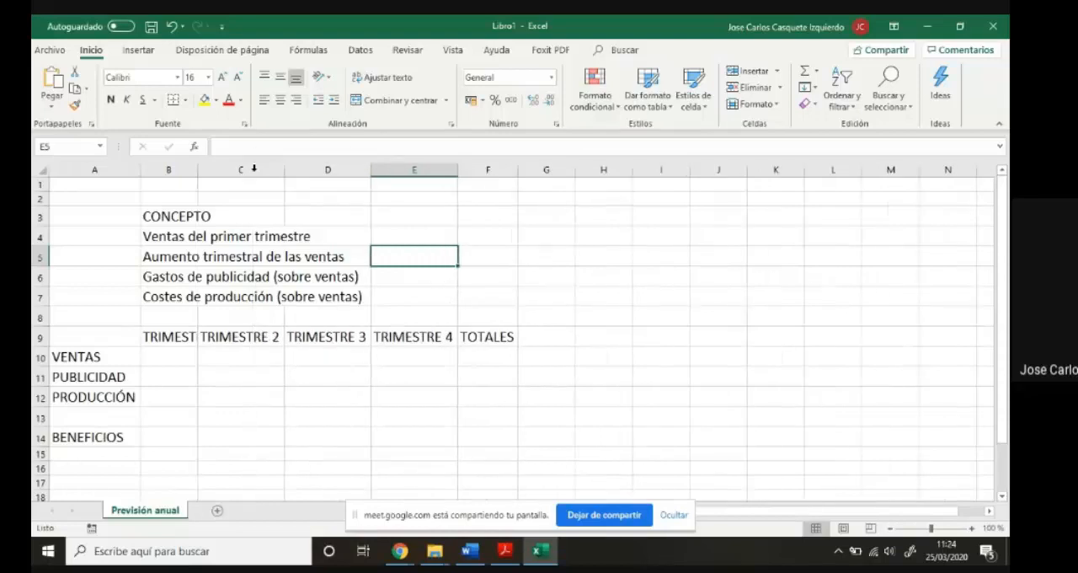
{"action": "double_click", "coordinate": [197, 169]}
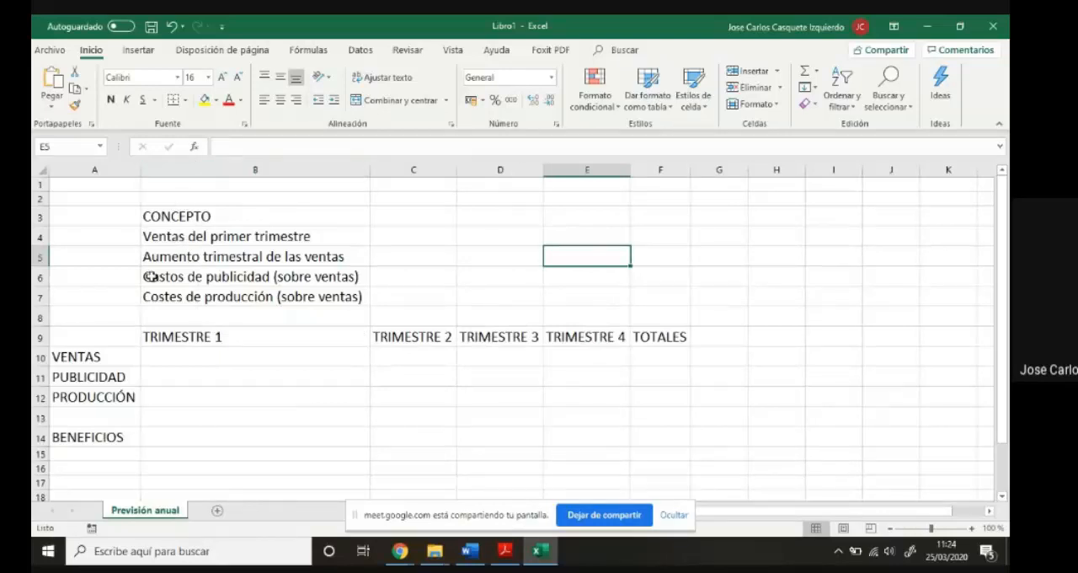
{"action": "left_click", "coordinate": [187, 234]}
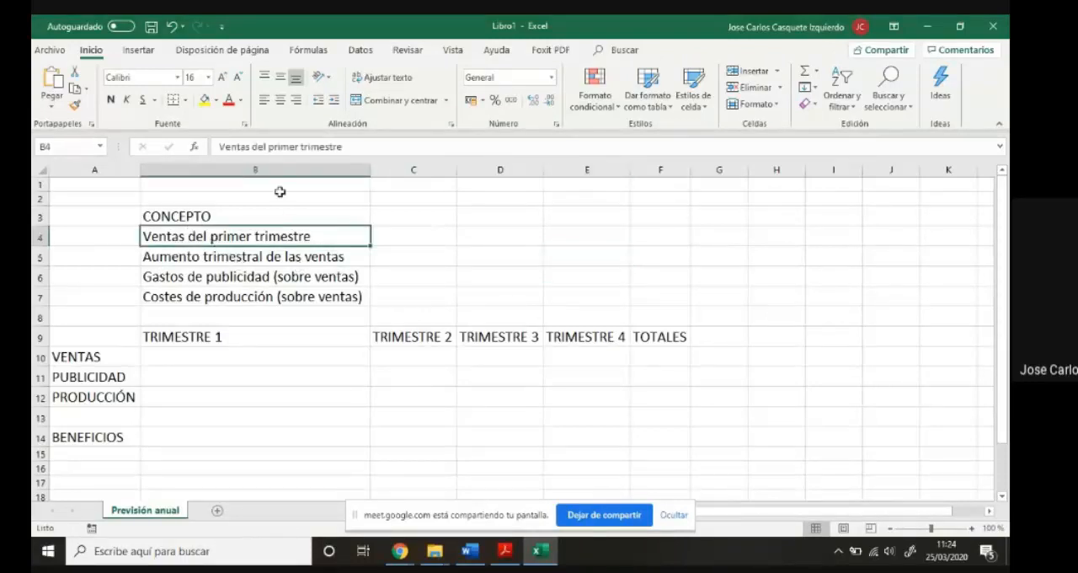
{"action": "left_click", "coordinate": [257, 357]}
{"action": "left_click", "coordinate": [258, 377]}
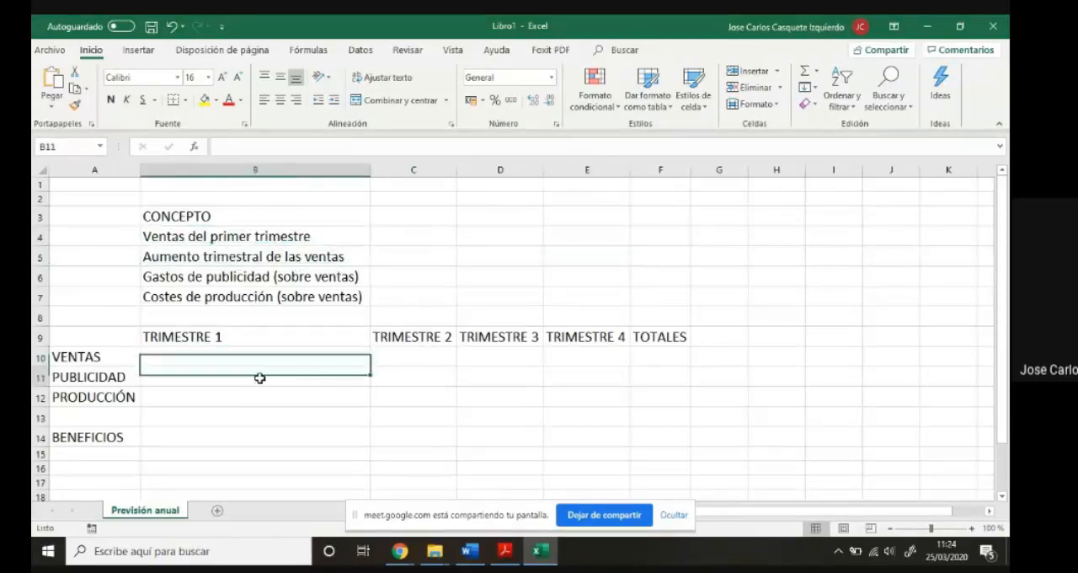
{"action": "left_click", "coordinate": [259, 398]}
{"action": "left_click", "coordinate": [254, 359]}
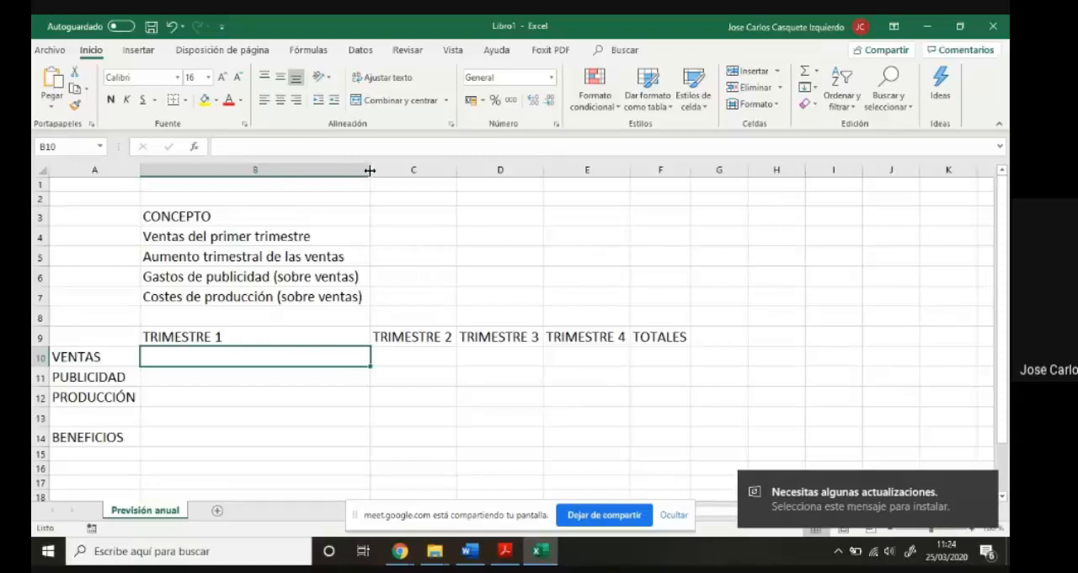
- Narrow column B to slightly wider than its "TRIMESTRE 1" heading and dismiss the system update notification
{"action": "left_click_drag", "start_coordinate": [370, 170], "coordinate": [233, 182]}
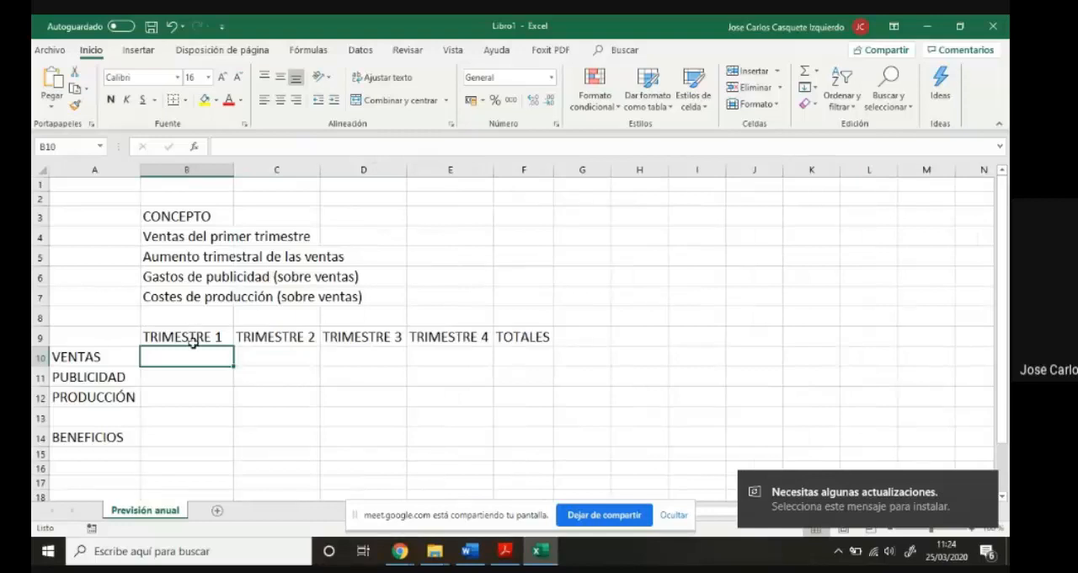
{"action": "left_click", "coordinate": [983, 489]}
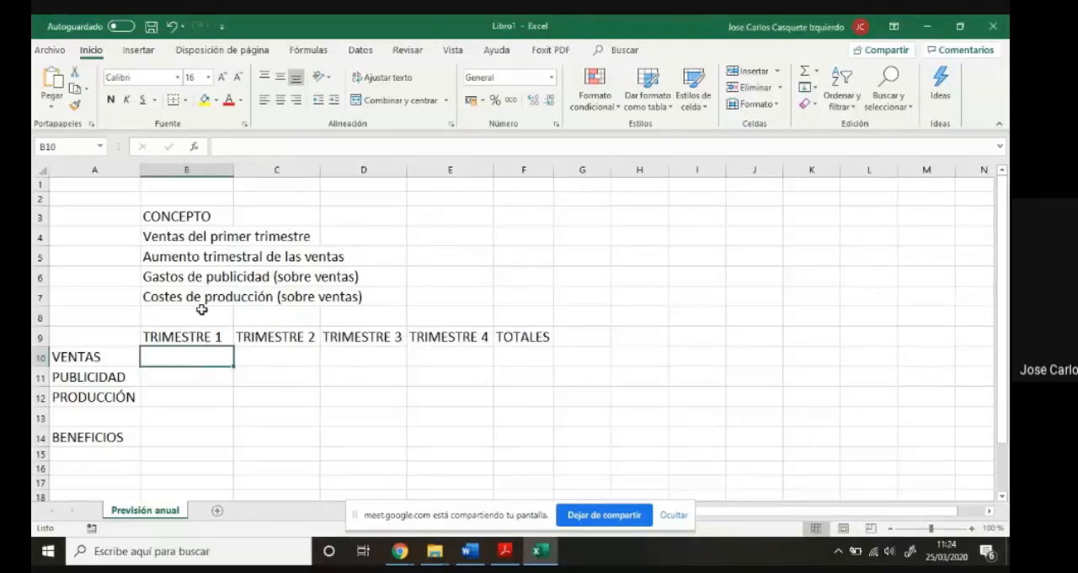
- Examine the concept labels in B4:B7 and how their text extends beyond column B
{"action": "left_click", "coordinate": [200, 242]}
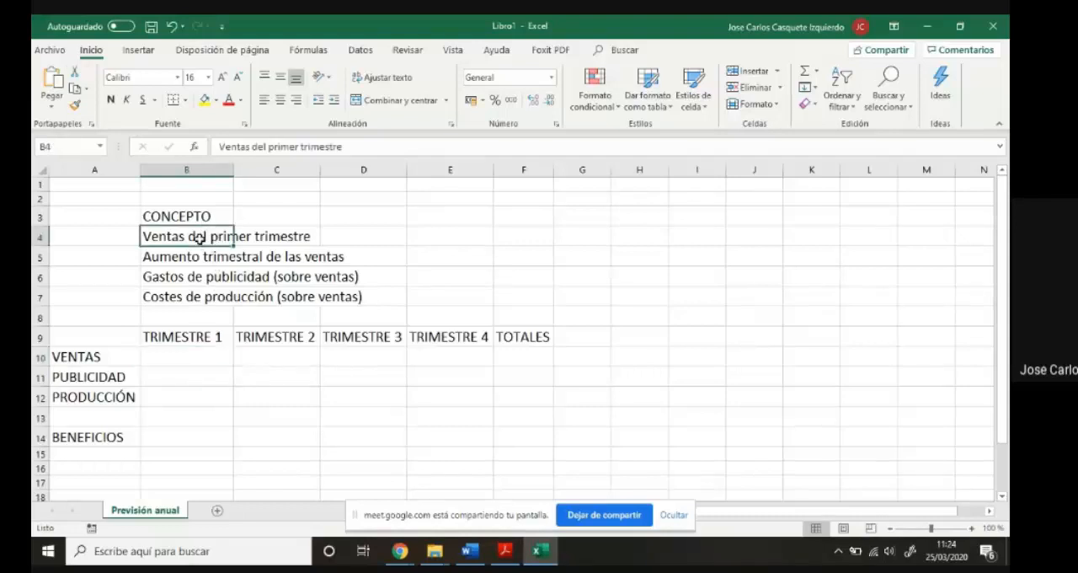
{"action": "left_click", "coordinate": [272, 245]}
{"action": "left_click", "coordinate": [273, 256]}
{"action": "left_click", "coordinate": [213, 261]}
{"action": "left_click", "coordinate": [212, 272]}
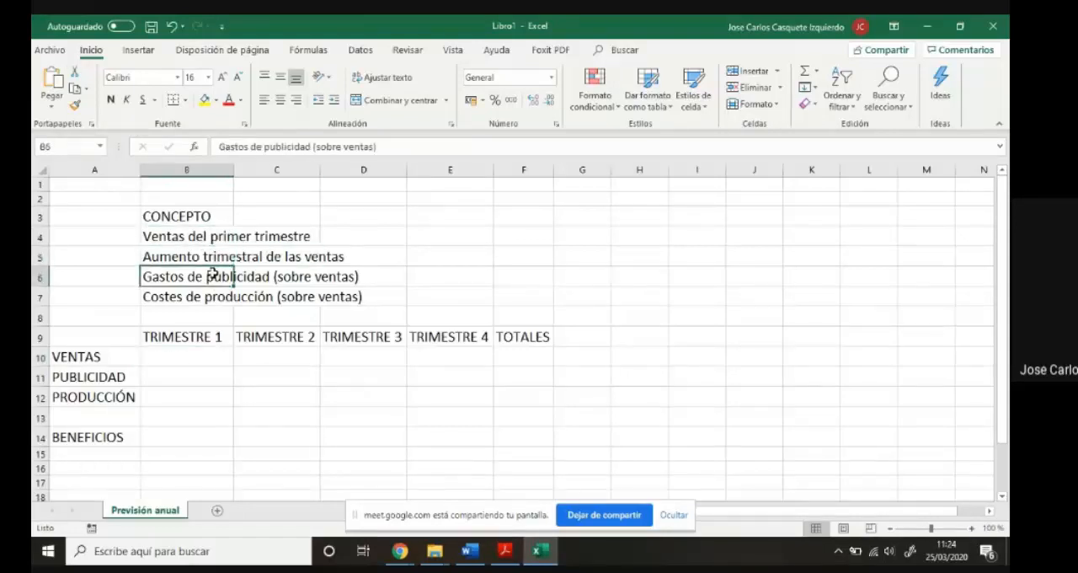
{"action": "left_click", "coordinate": [206, 240]}
{"action": "left_click", "coordinate": [209, 254]}
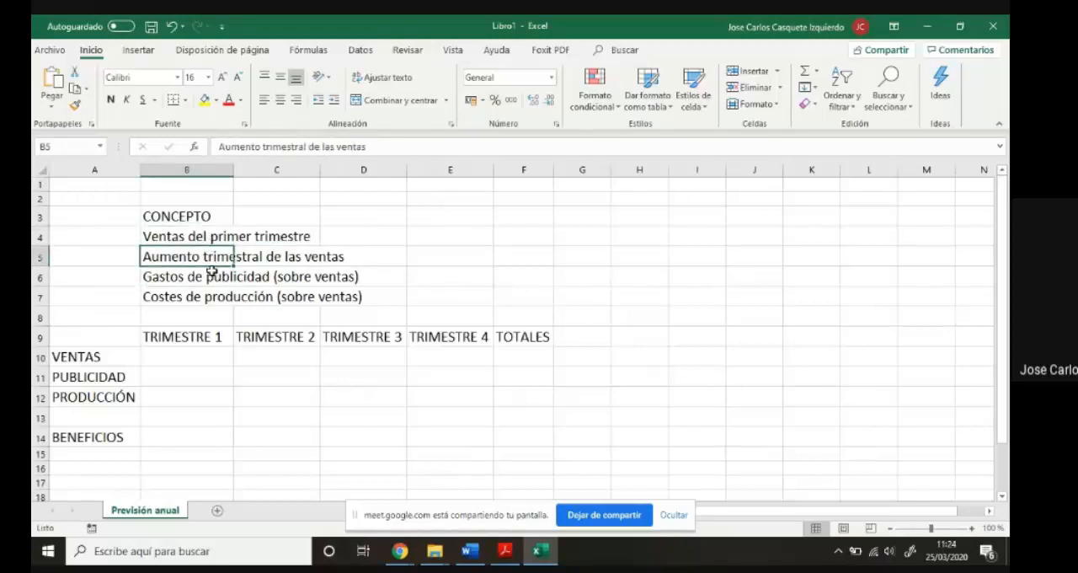
{"action": "left_click", "coordinate": [211, 276]}
{"action": "left_click", "coordinate": [208, 240]}
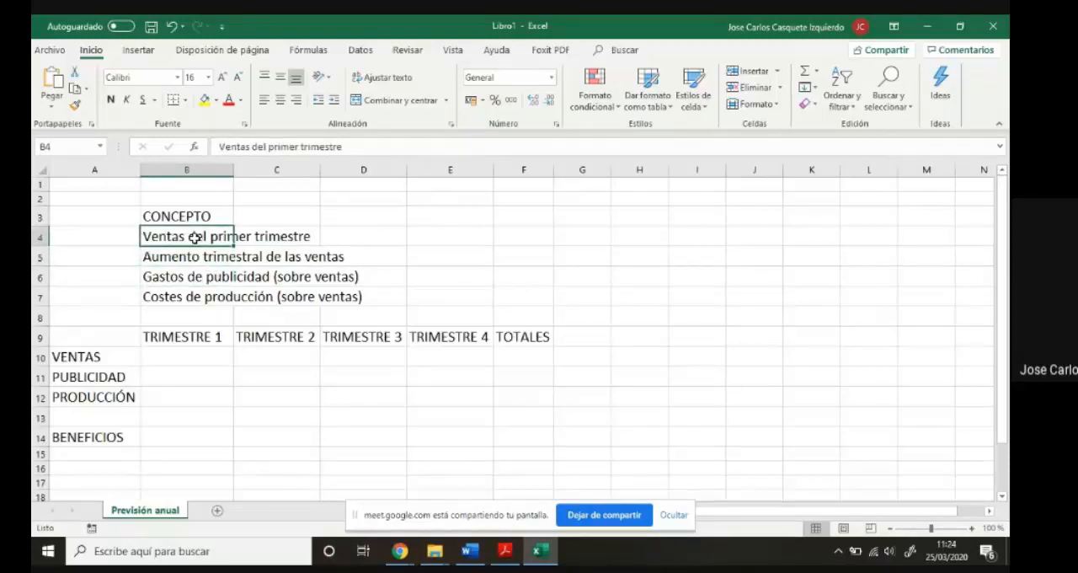
{"action": "left_click", "coordinate": [192, 262]}
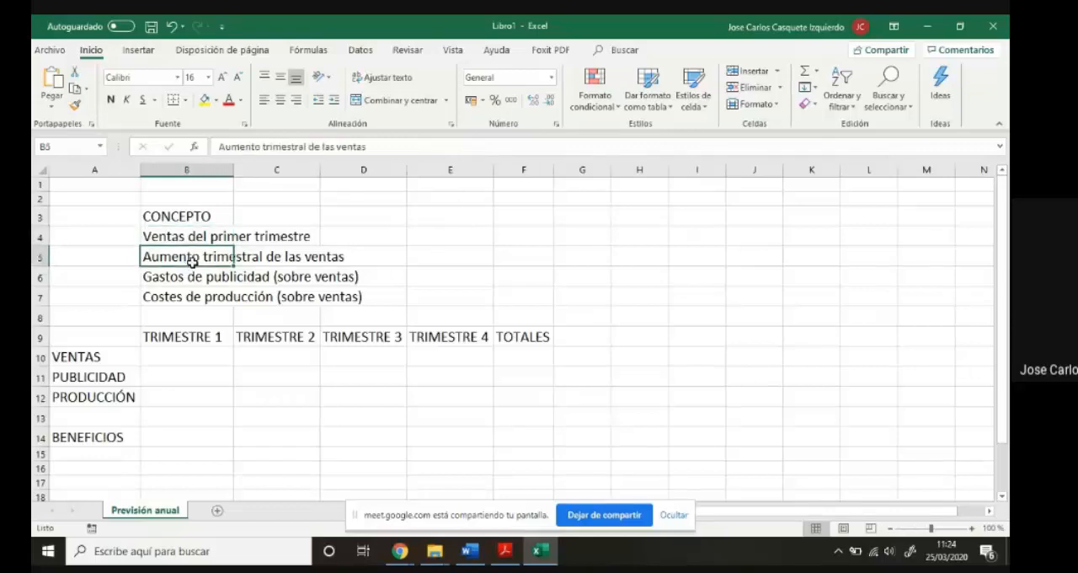
{"action": "left_click", "coordinate": [196, 279]}
{"action": "left_click", "coordinate": [206, 300]}
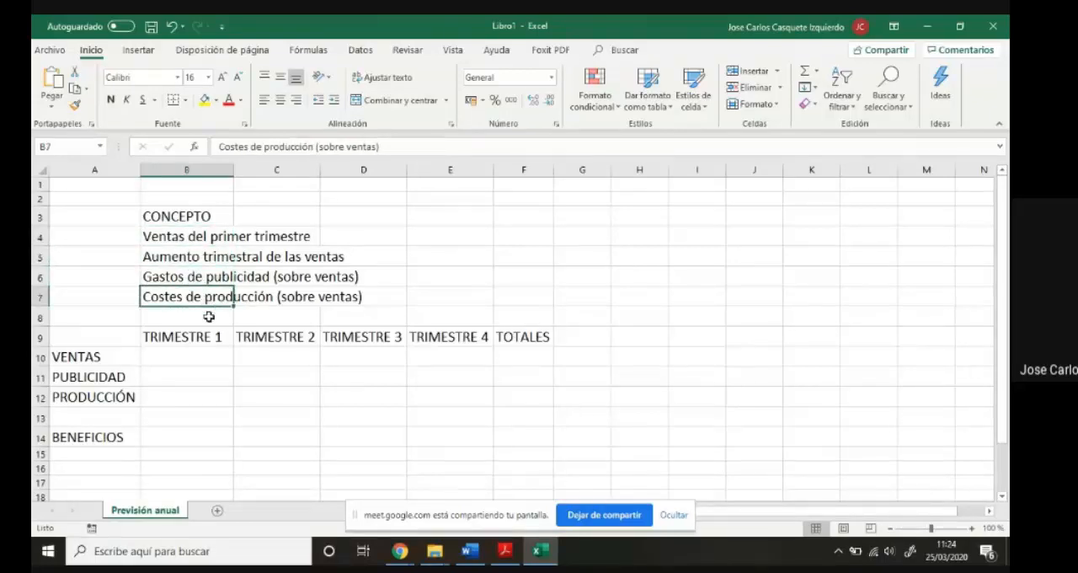
- Make the headings in B9:F9, the row labels in A10:A14 and the concept labels in B3:B7 bold
{"action": "left_click_drag", "start_coordinate": [199, 336], "coordinate": [509, 338]}
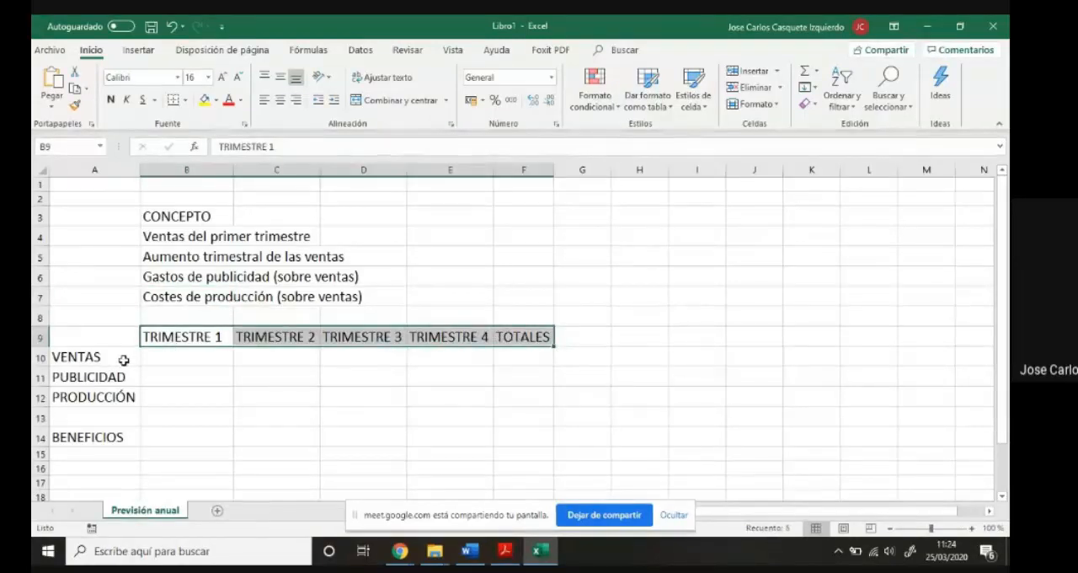
{"action": "left_click_drag", "start_coordinate": [123, 360], "coordinate": [130, 435], "text": "ctrl"}
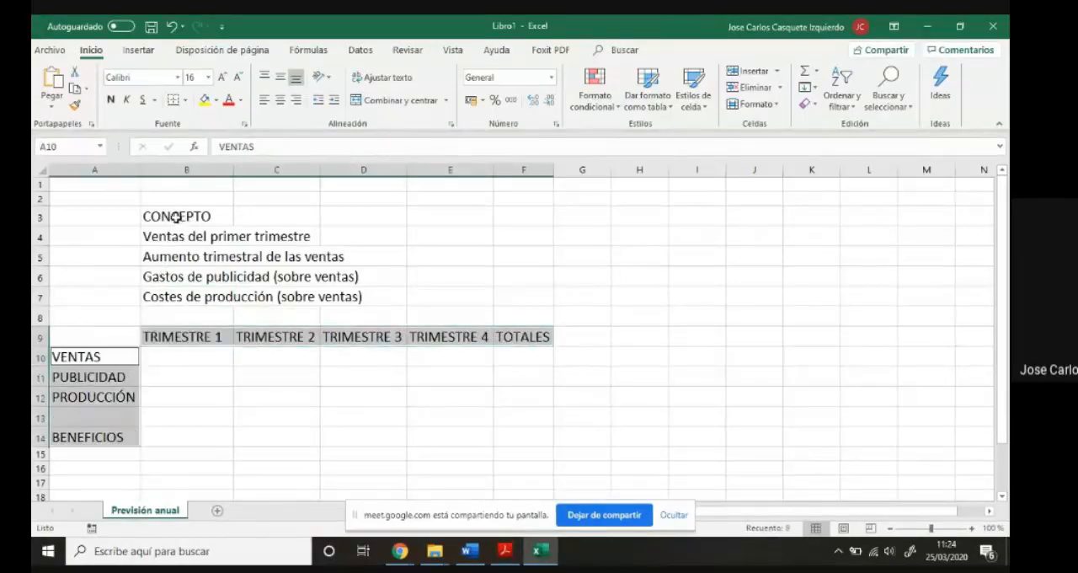
{"action": "left_click_drag", "start_coordinate": [175, 218], "coordinate": [184, 297], "text": "ctrl"}
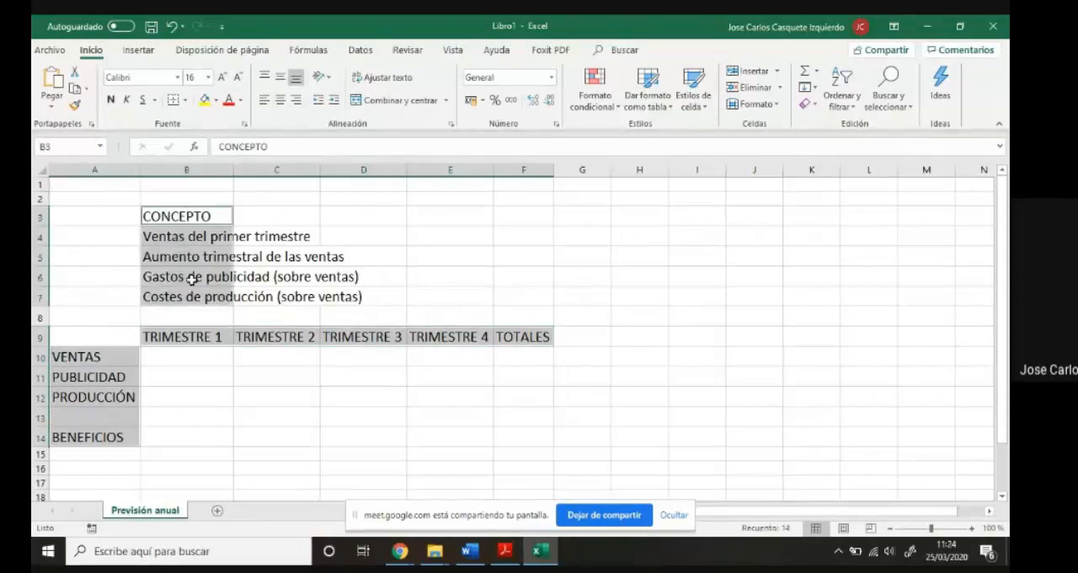
{"action": "left_click", "coordinate": [112, 100]}
{"action": "left_click", "coordinate": [294, 375]}
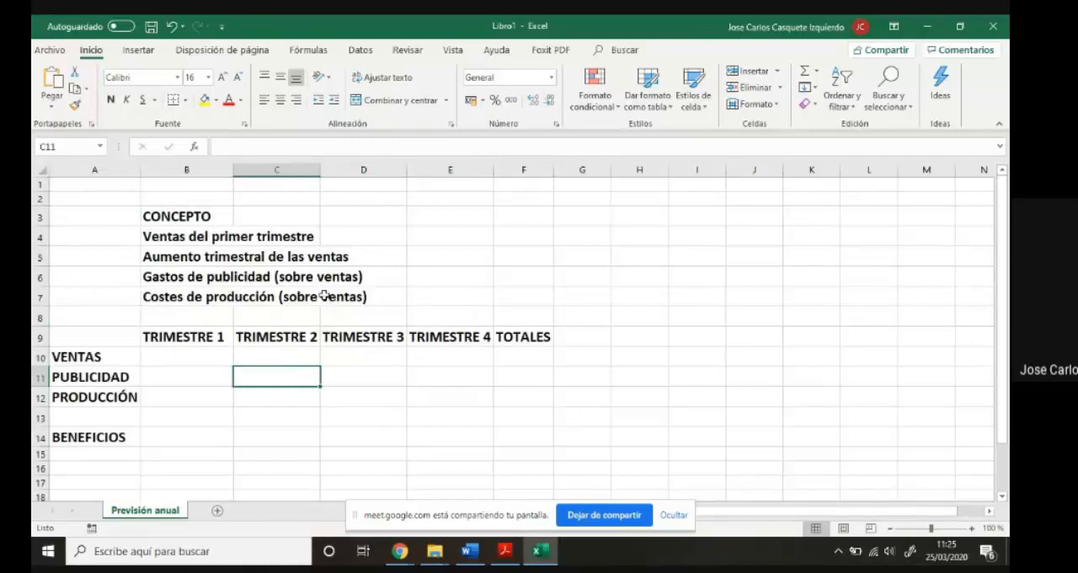
{"action": "left_click", "coordinate": [435, 236]}
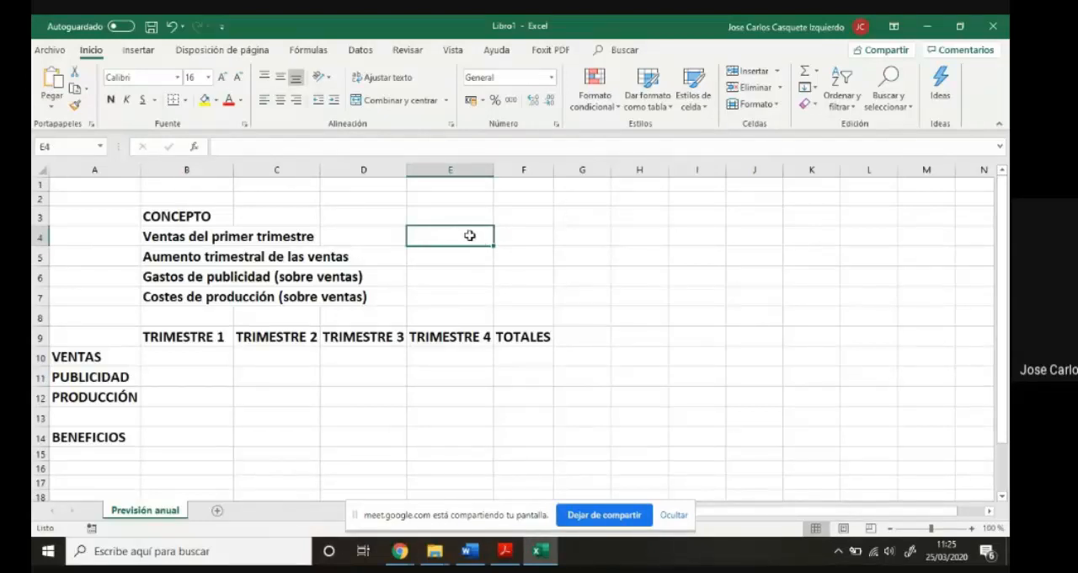
{"action": "left_click_drag", "start_coordinate": [198, 357], "coordinate": [503, 390]}
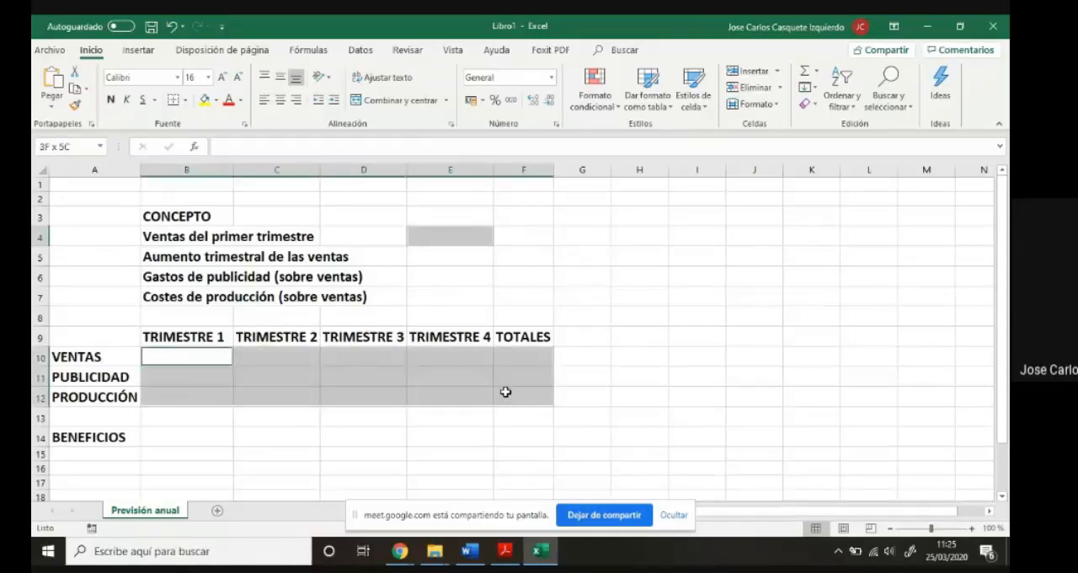
{"action": "left_click_drag", "start_coordinate": [209, 433], "coordinate": [515, 435], "text": "ctrl"}
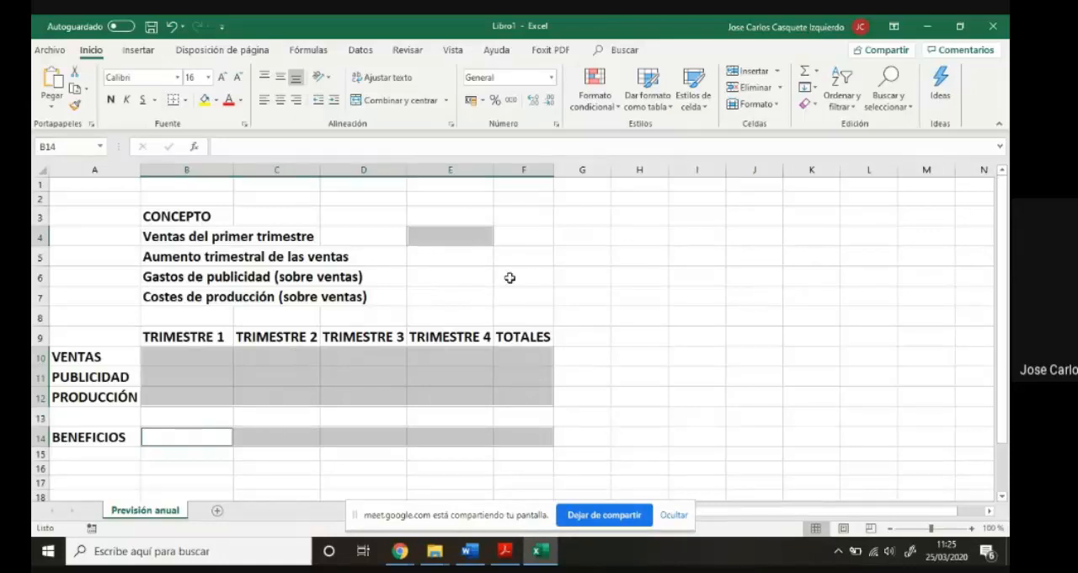
{"action": "left_click", "coordinate": [581, 255]}
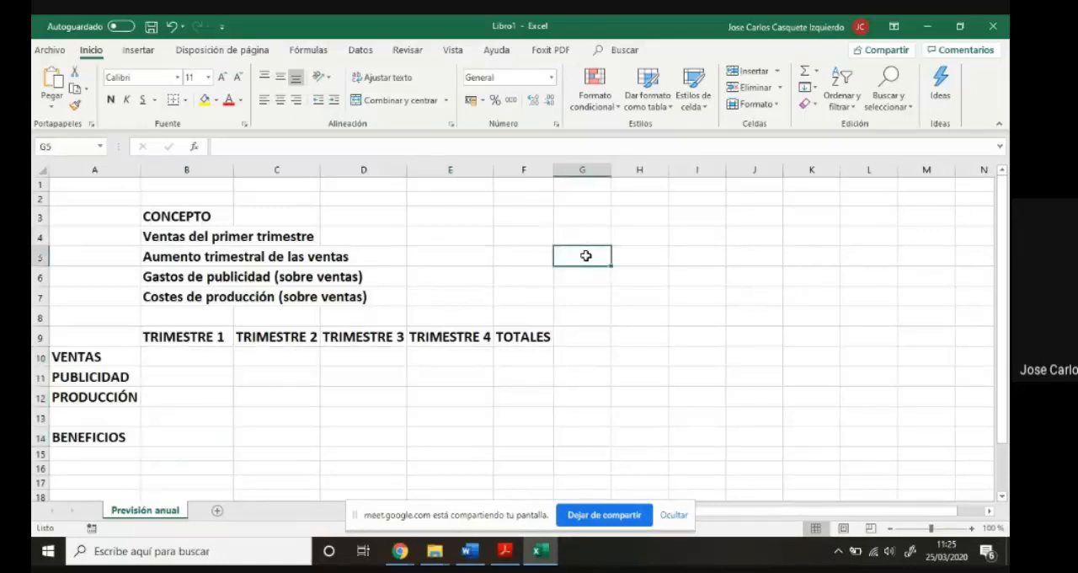
{"action": "left_click", "coordinate": [639, 299], "text": "ctrl"}
{"action": "left_click_drag", "start_coordinate": [639, 299], "coordinate": [662, 310]}
{"action": "left_click", "coordinate": [718, 262], "text": "ctrl"}
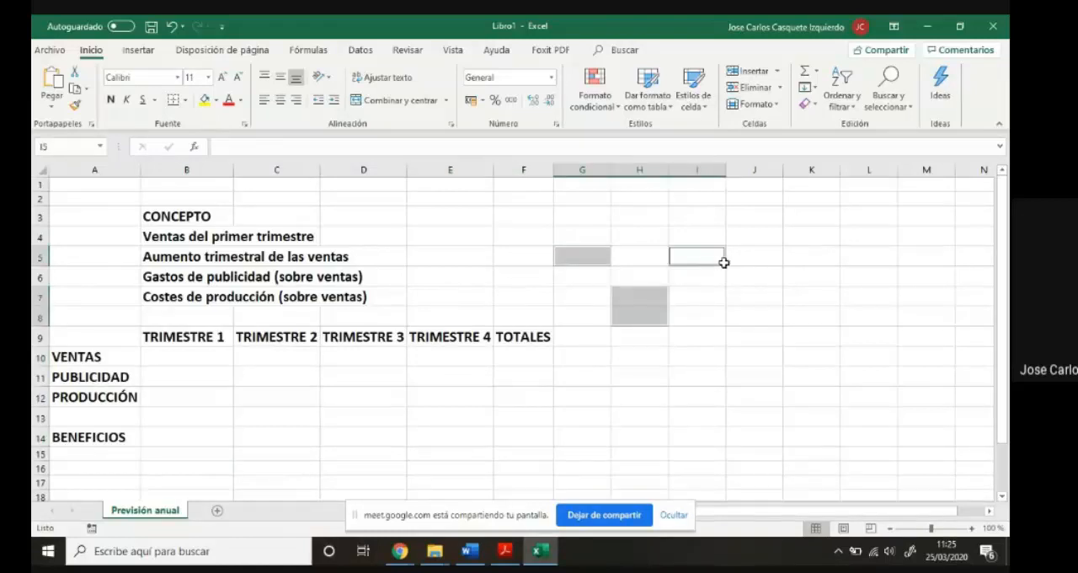
{"action": "left_click_drag", "start_coordinate": [746, 280], "coordinate": [749, 294]}
{"action": "left_click_drag", "start_coordinate": [712, 349], "coordinate": [753, 354]}
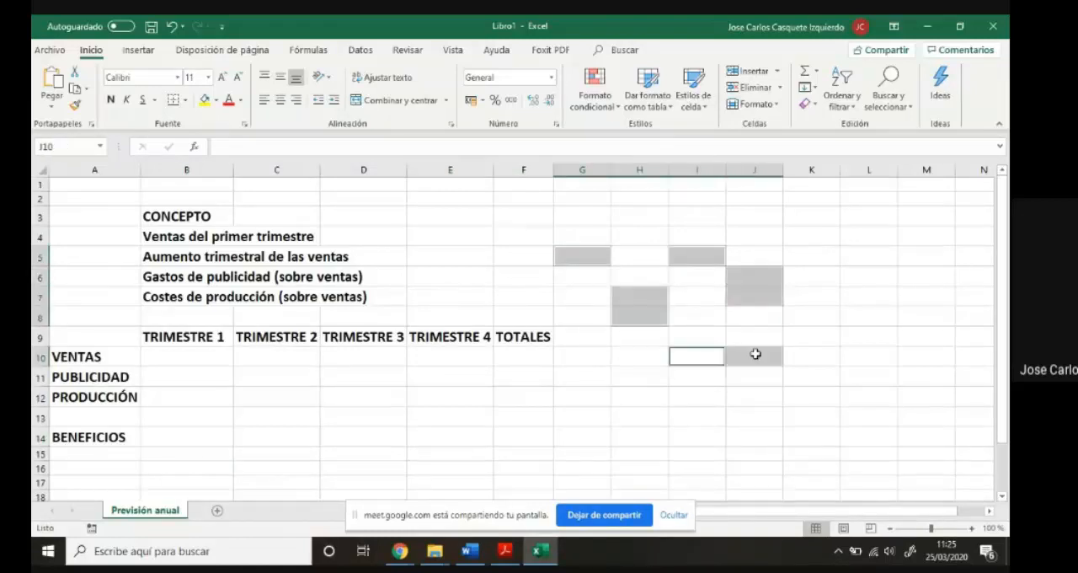
{"action": "left_click", "coordinate": [762, 382]}
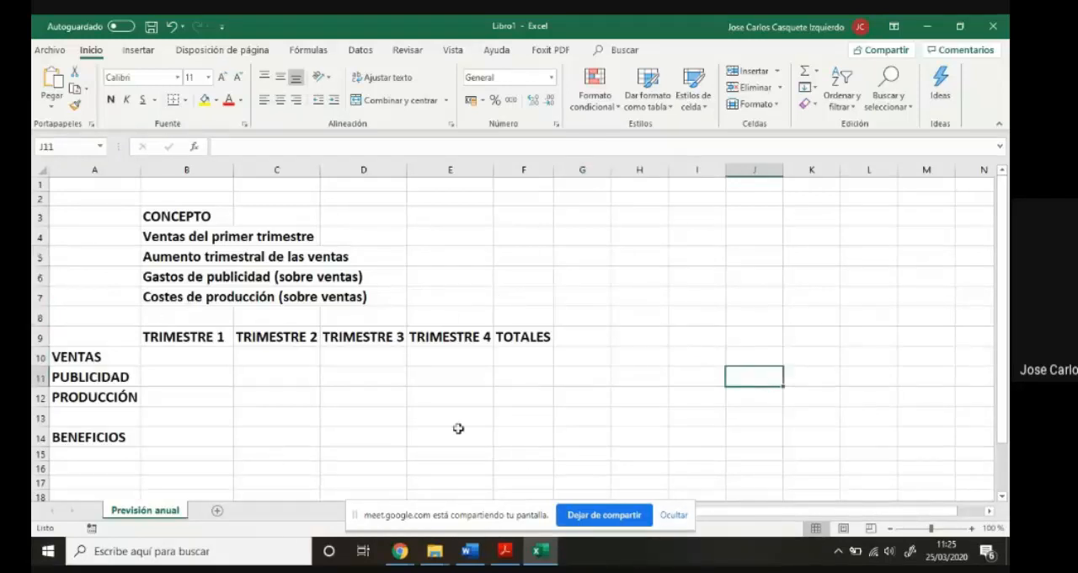
- Format E4, B10:F12 and B14:F14 as currency (Moneda) with two decimals and the € symbol
{"action": "left_click", "coordinate": [423, 235]}
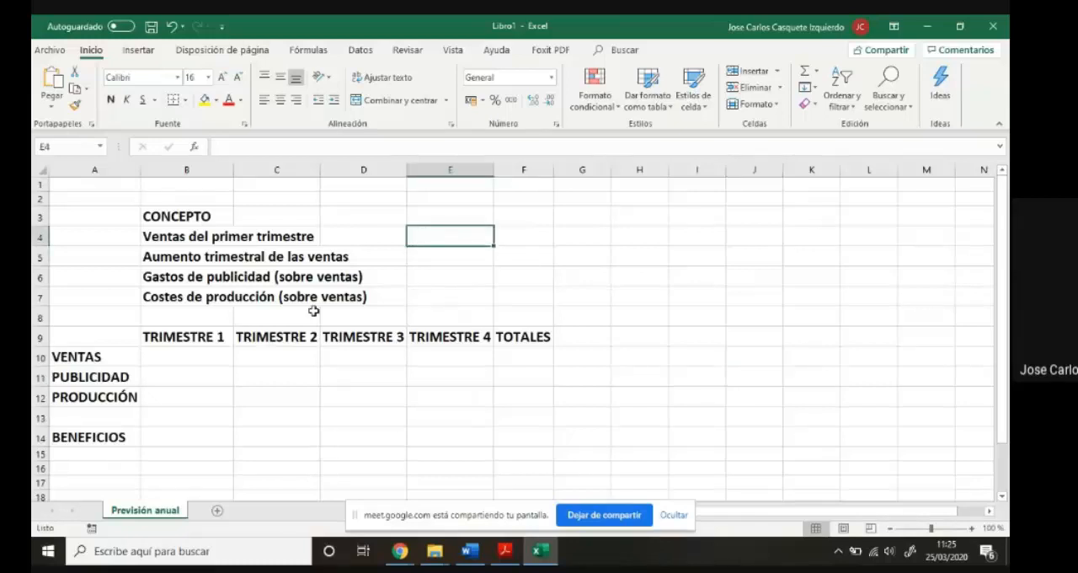
{"action": "left_click_drag", "start_coordinate": [197, 356], "coordinate": [252, 390]}
{"action": "left_click_drag", "start_coordinate": [435, 386], "coordinate": [513, 390]}
{"action": "left_click", "coordinate": [219, 377]}
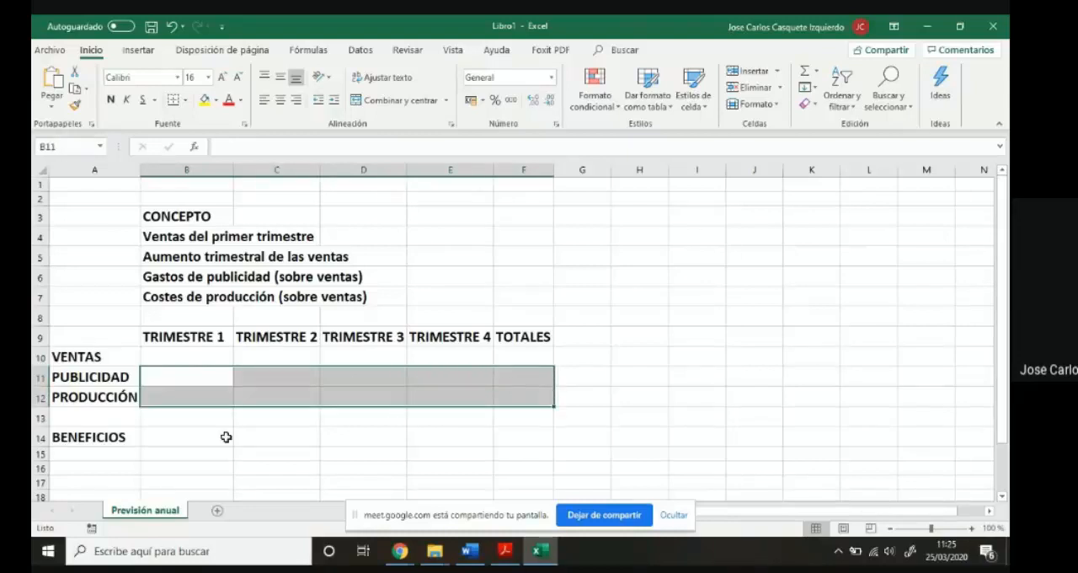
{"action": "left_click_drag", "start_coordinate": [198, 438], "coordinate": [522, 438]}
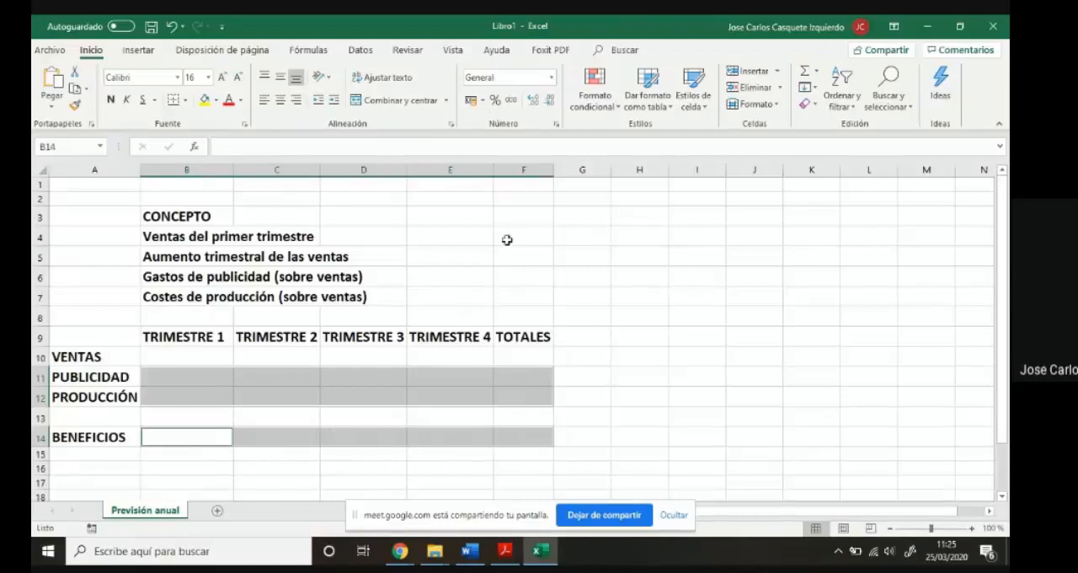
{"action": "left_click", "coordinate": [477, 238]}
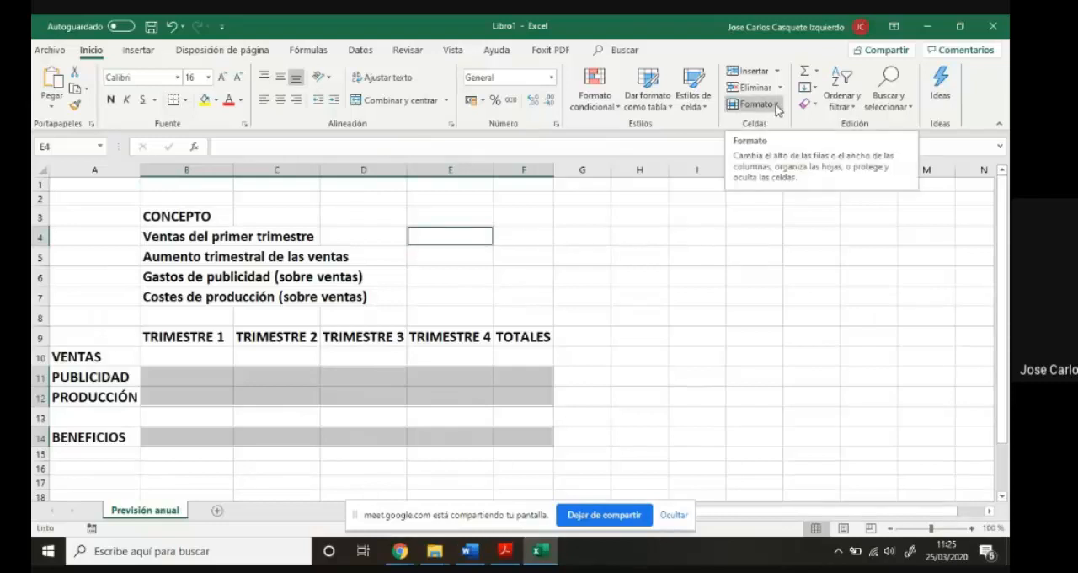
{"action": "left_click_drag", "start_coordinate": [168, 357], "coordinate": [500, 356], "text": "ctrl"}
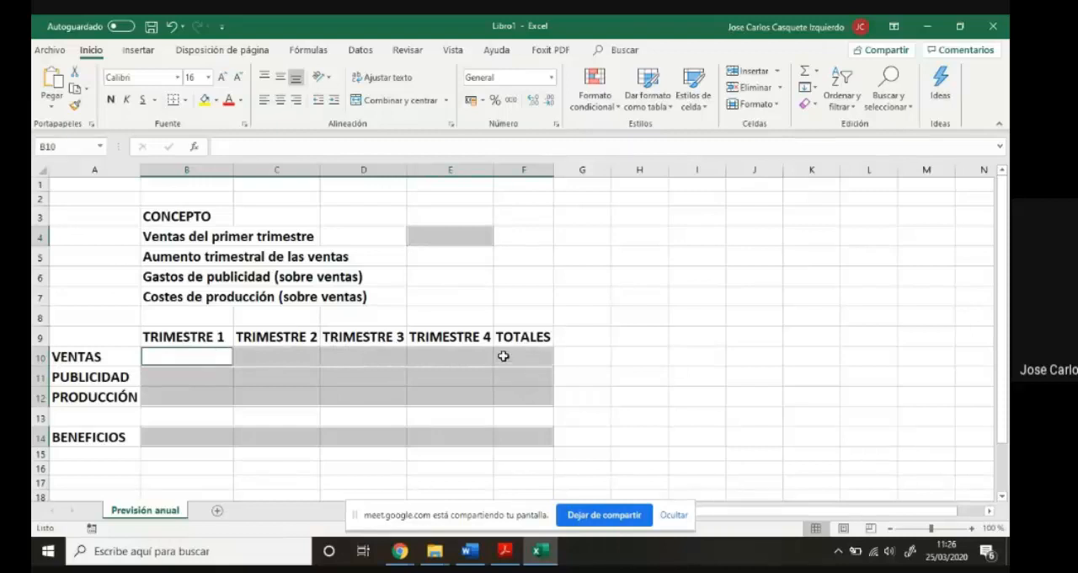
{"action": "left_click", "coordinate": [777, 105]}
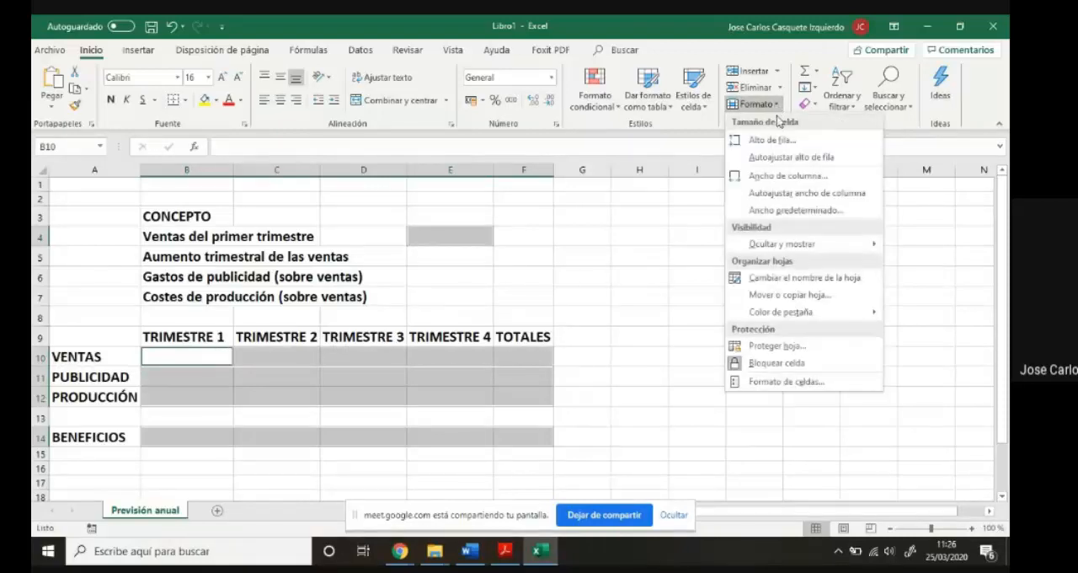
{"action": "left_click", "coordinate": [811, 385]}
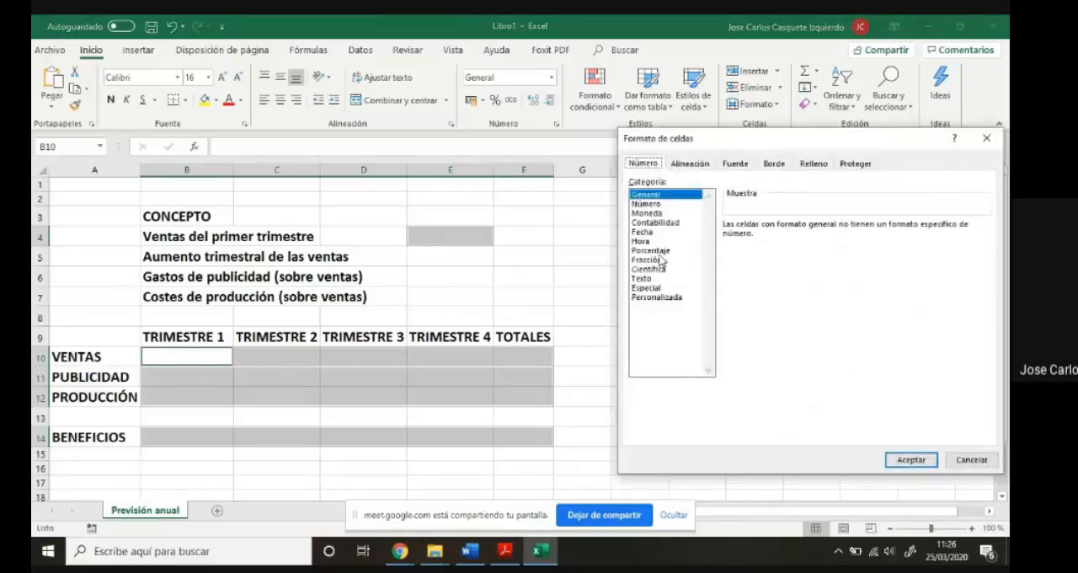
{"action": "left_click", "coordinate": [650, 215]}
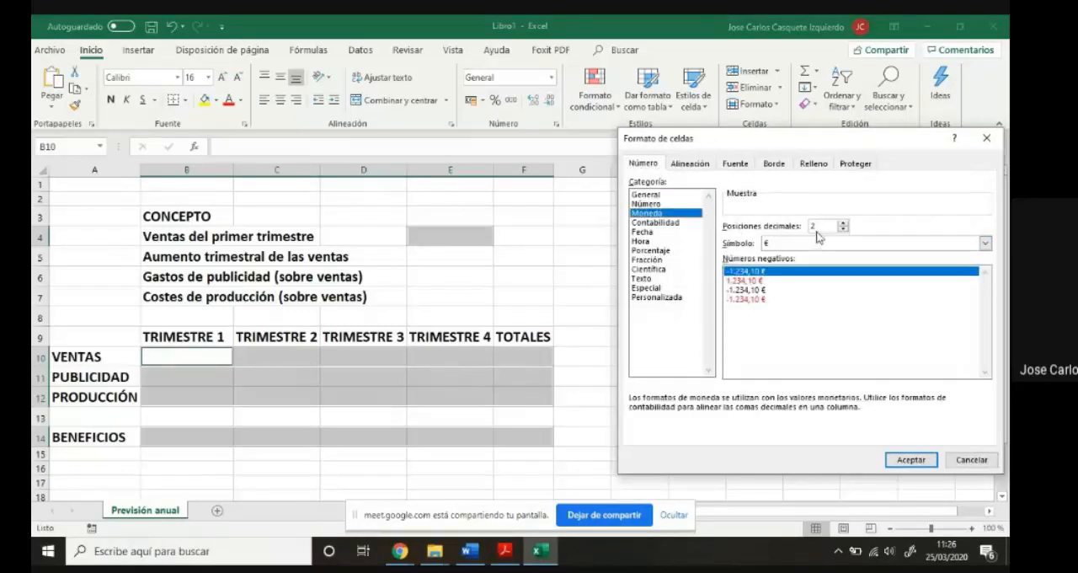
{"action": "left_click", "coordinate": [910, 459]}
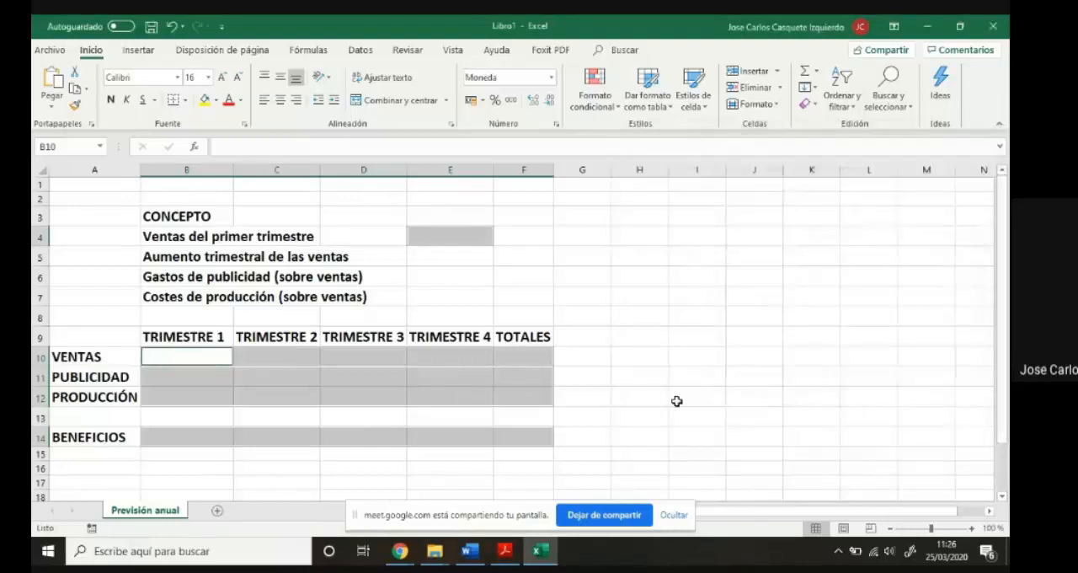
- Format the cells E5:E7 as percentages (Porcentaje) with two decimals
{"action": "left_click", "coordinate": [432, 257]}
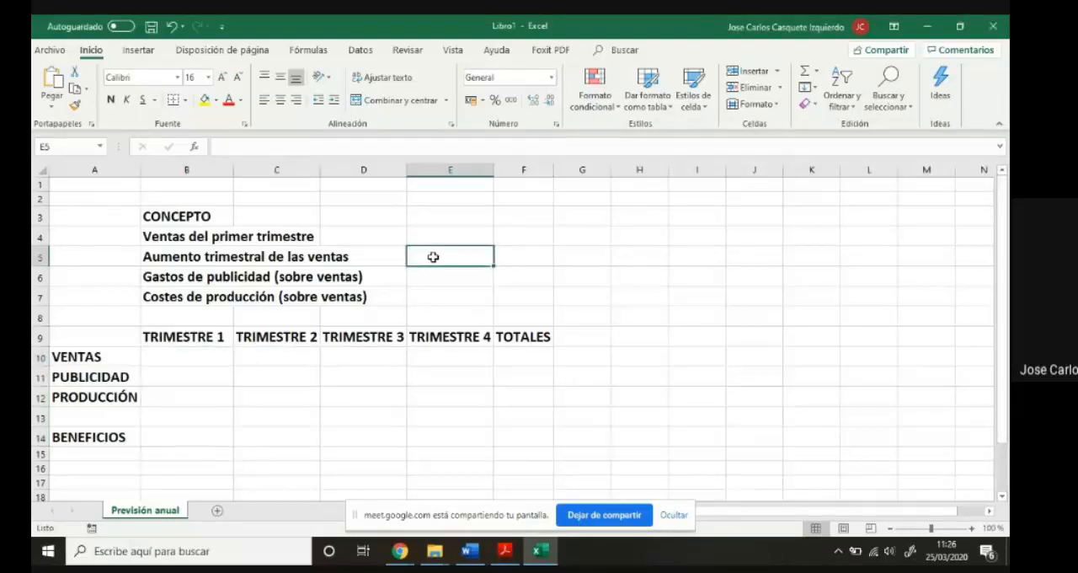
{"action": "left_click_drag", "start_coordinate": [432, 265], "coordinate": [432, 294]}
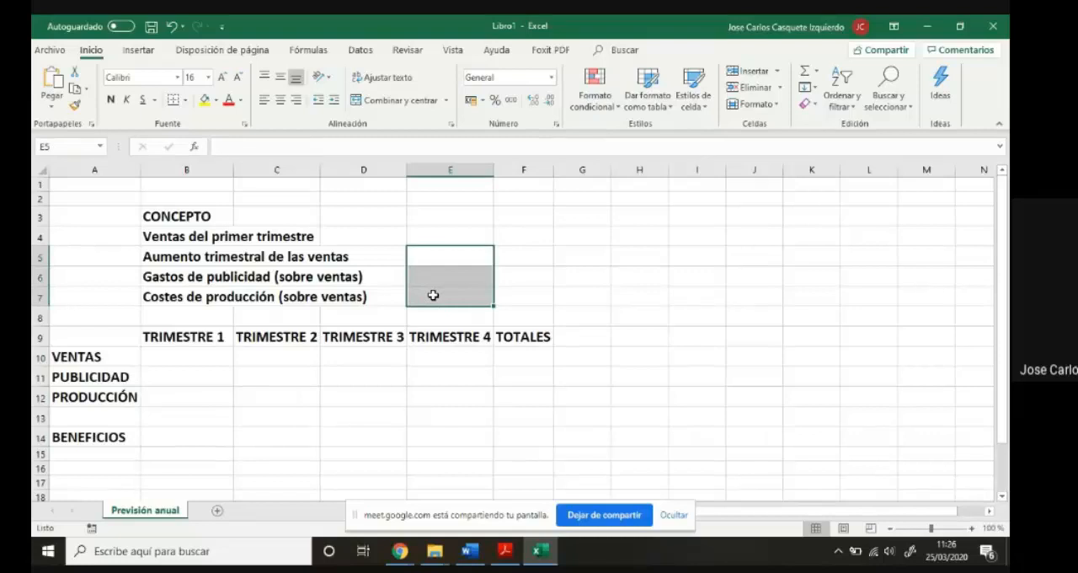
{"action": "left_click", "coordinate": [778, 110]}
{"action": "left_click", "coordinate": [772, 377]}
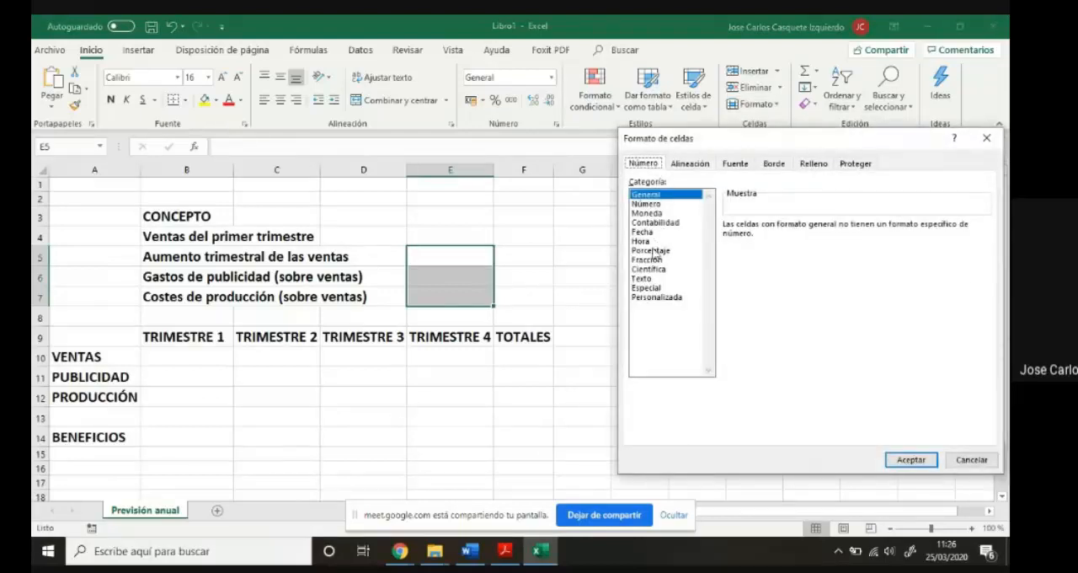
{"action": "left_click", "coordinate": [655, 253]}
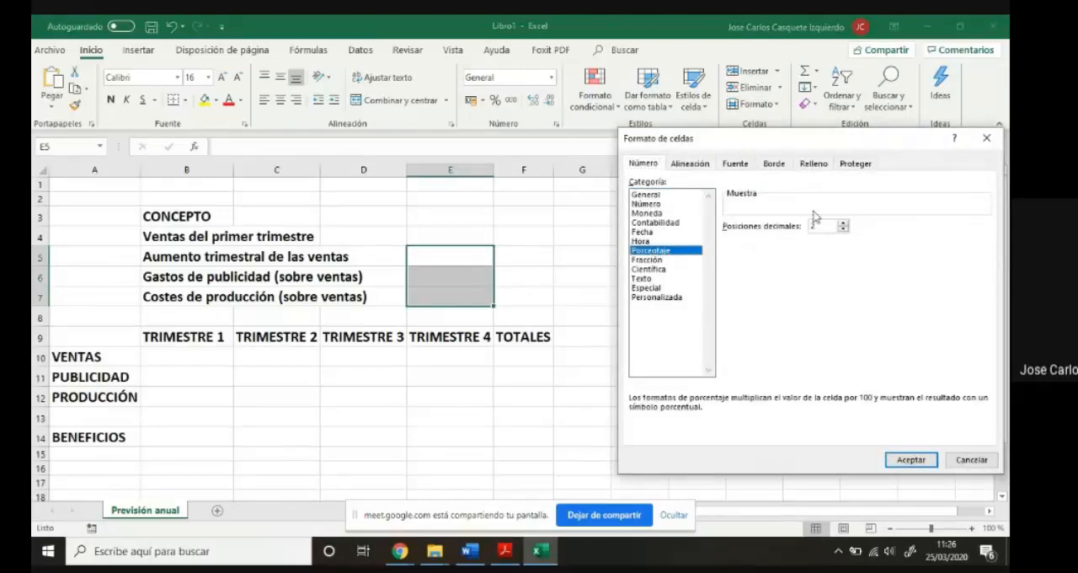
{"action": "left_click", "coordinate": [918, 460]}
{"action": "left_click", "coordinate": [674, 411]}
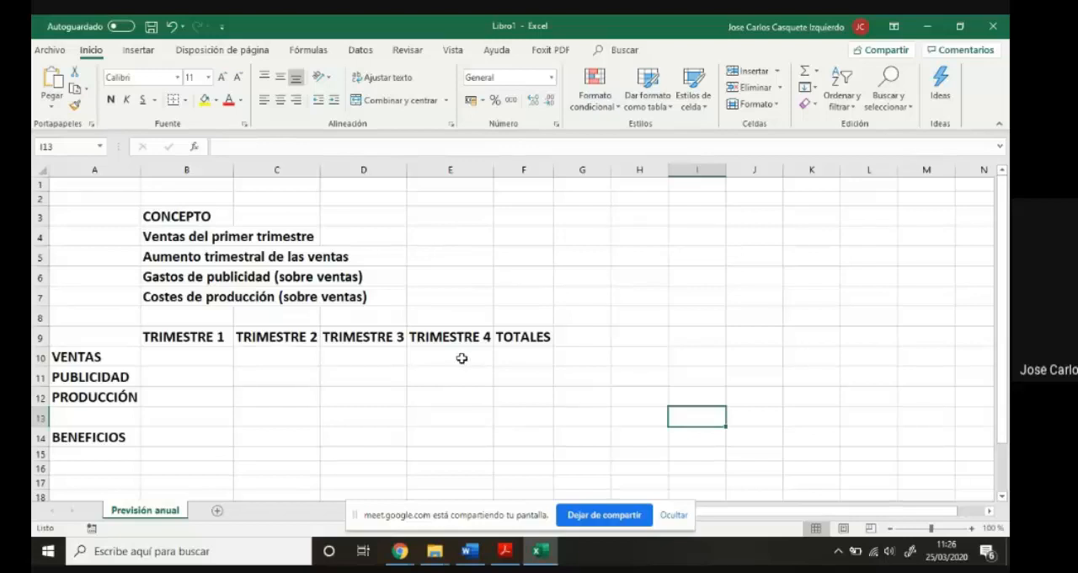
- Fill the concept value cells E4:E7 with light grey
{"action": "left_click_drag", "start_coordinate": [438, 235], "coordinate": [447, 298]}
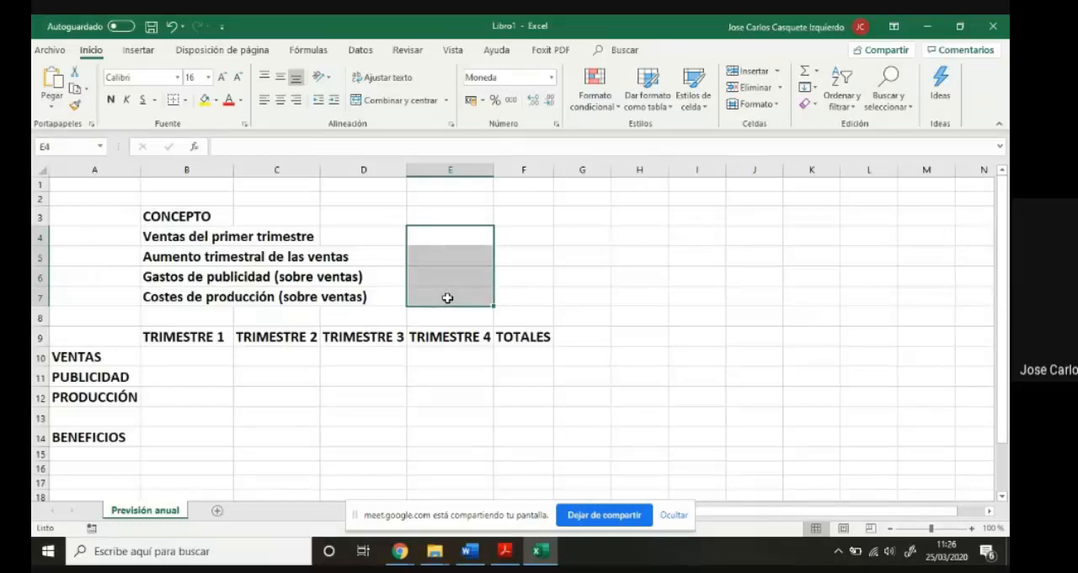
{"action": "left_click", "coordinate": [216, 100]}
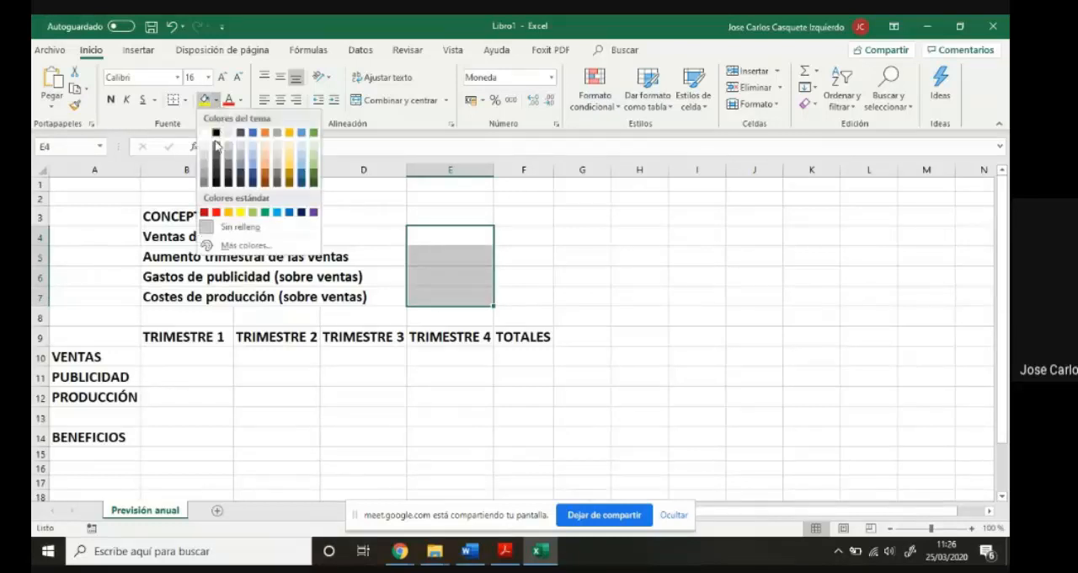
{"action": "left_click", "coordinate": [206, 150]}
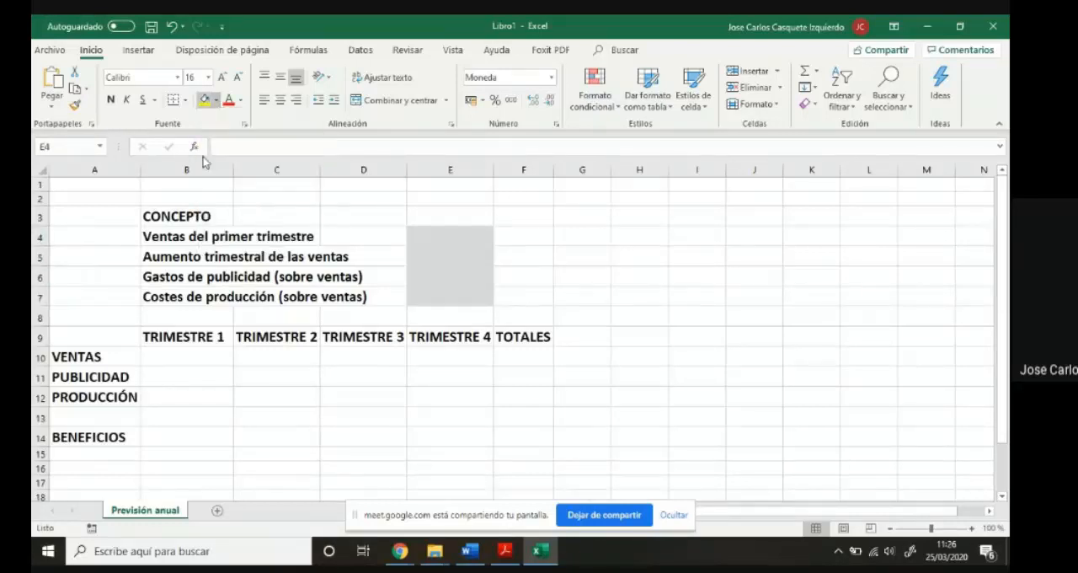
{"action": "left_click", "coordinate": [582, 317]}
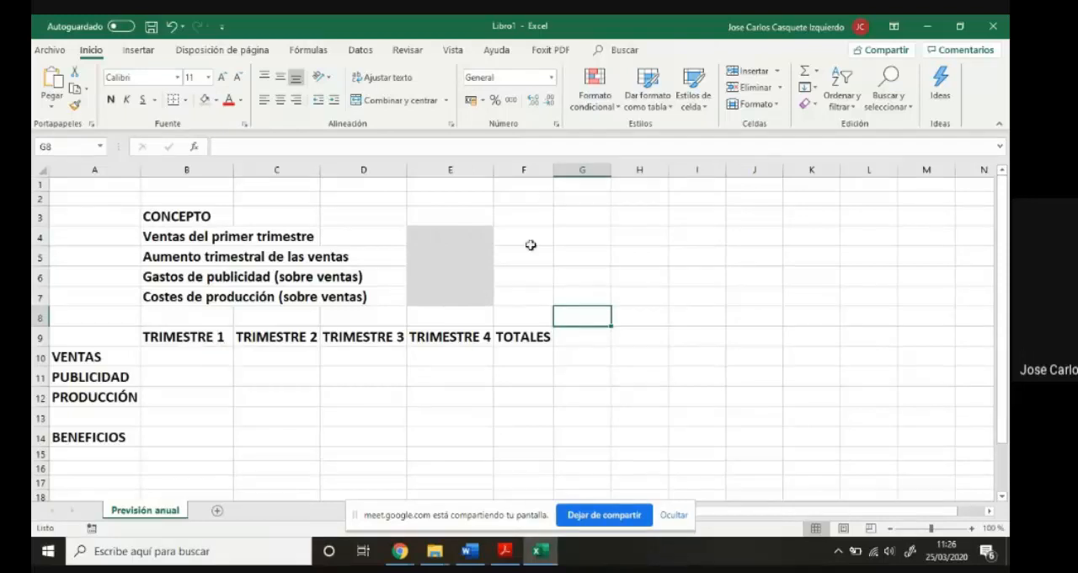
- Widen column F slightly and fill the result cells B10:F12 and B14:F14 with medium blue-grey
{"action": "left_click_drag", "start_coordinate": [554, 169], "coordinate": [571, 169]}
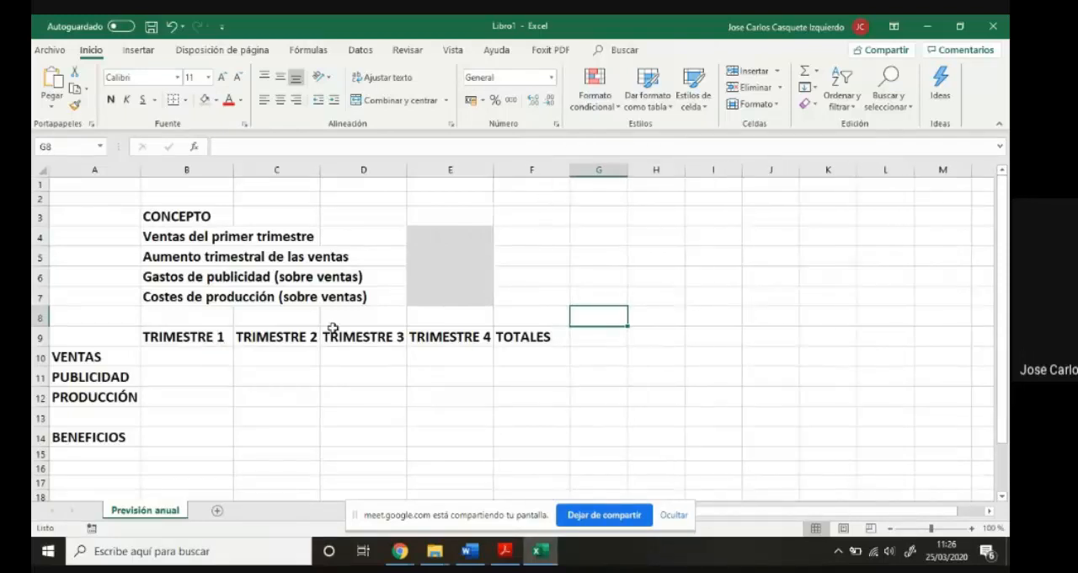
{"action": "left_click_drag", "start_coordinate": [202, 359], "coordinate": [518, 399]}
{"action": "left_click_drag", "start_coordinate": [219, 440], "coordinate": [532, 441]}
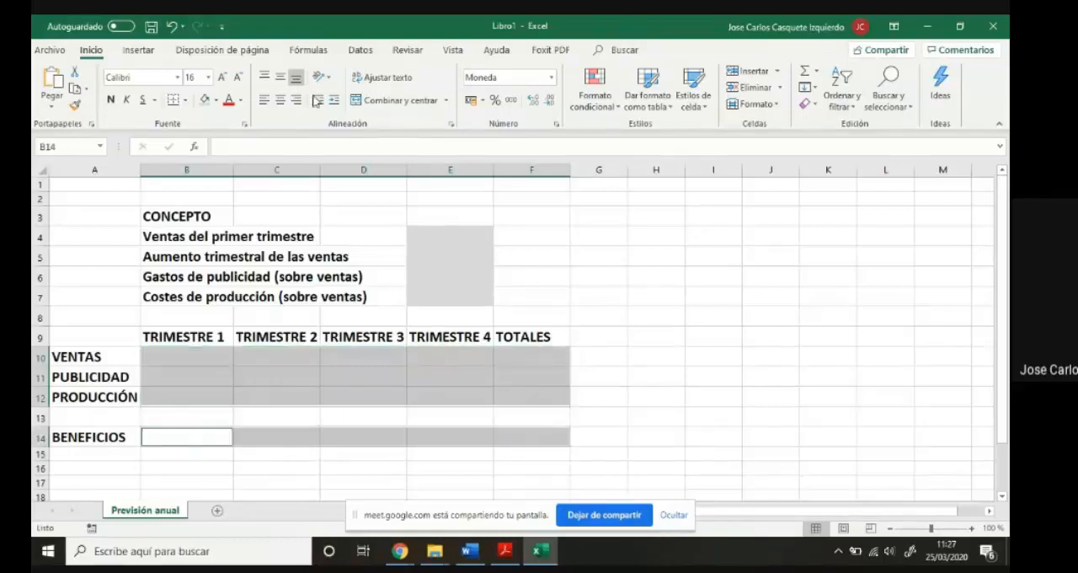
{"action": "left_click", "coordinate": [216, 99]}
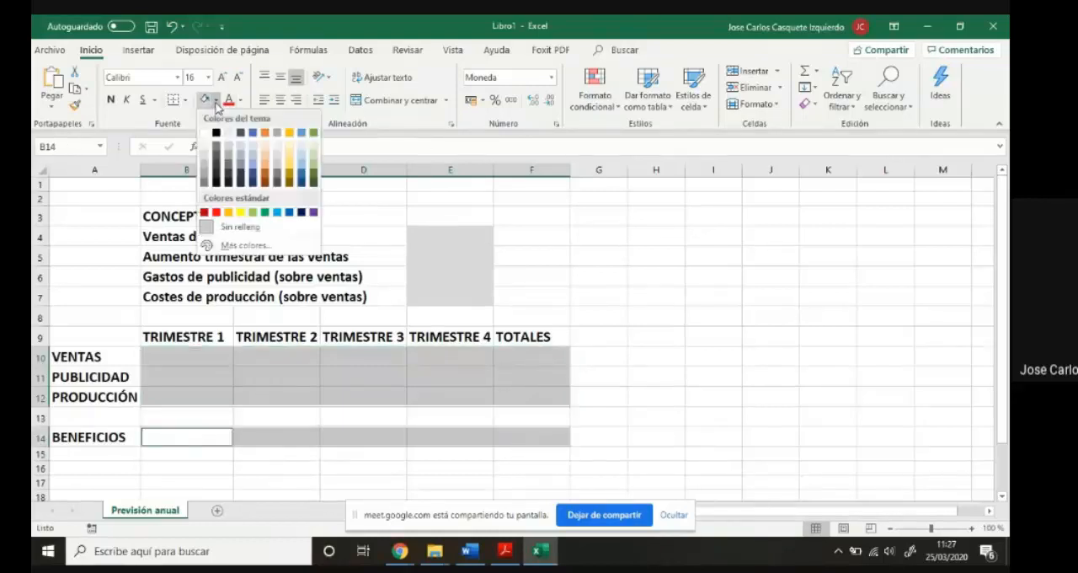
{"action": "left_click", "coordinate": [243, 168]}
{"action": "left_click", "coordinate": [783, 375]}
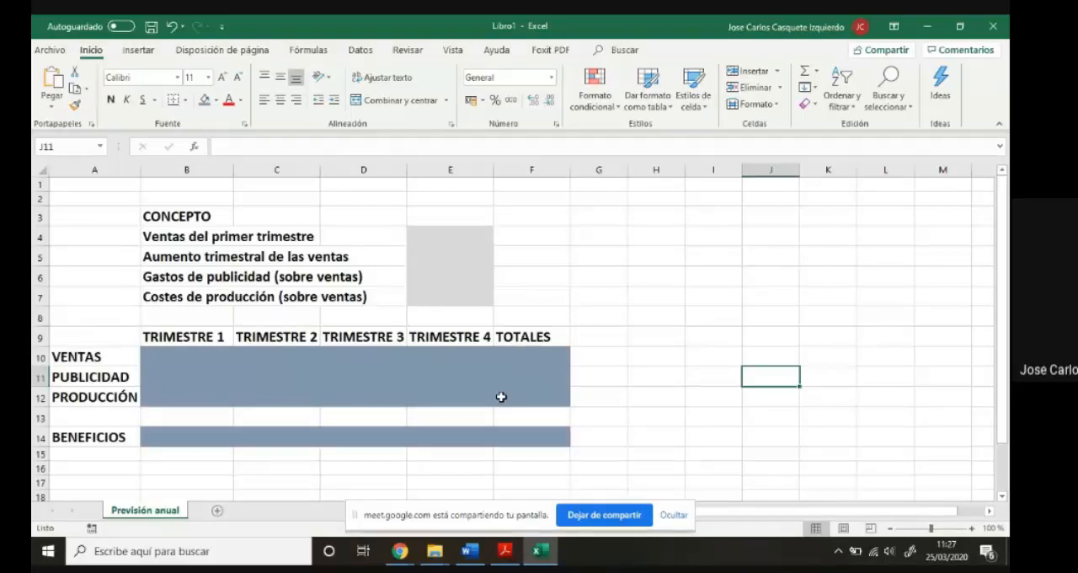
- Enter 3000 for first-quarter sales in E4, 10% in E5, 15% in E6 and 25% in E7
{"action": "left_click", "coordinate": [443, 236]}
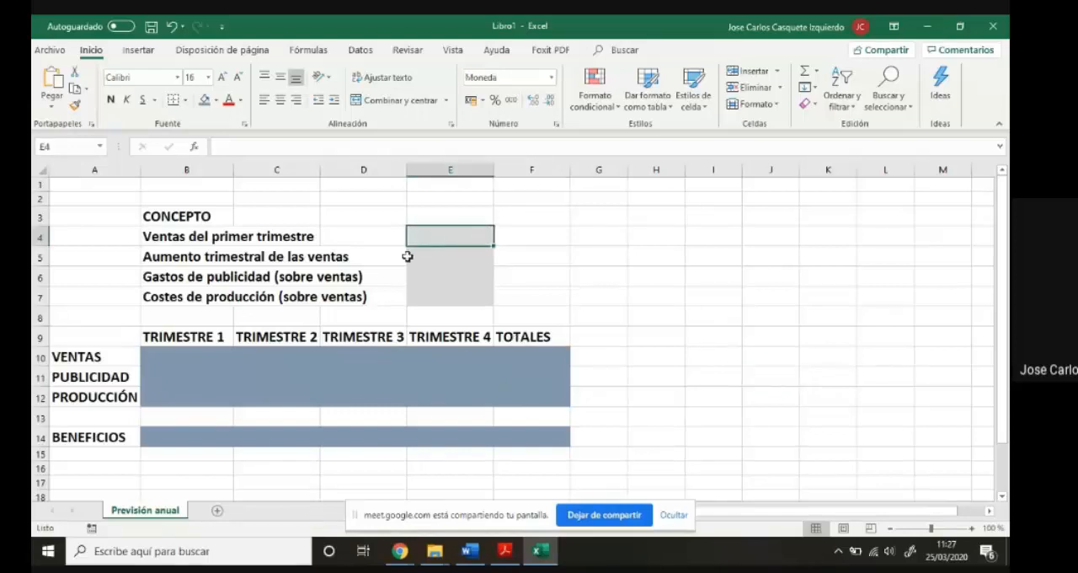
{"action": "type", "text": "3000"}
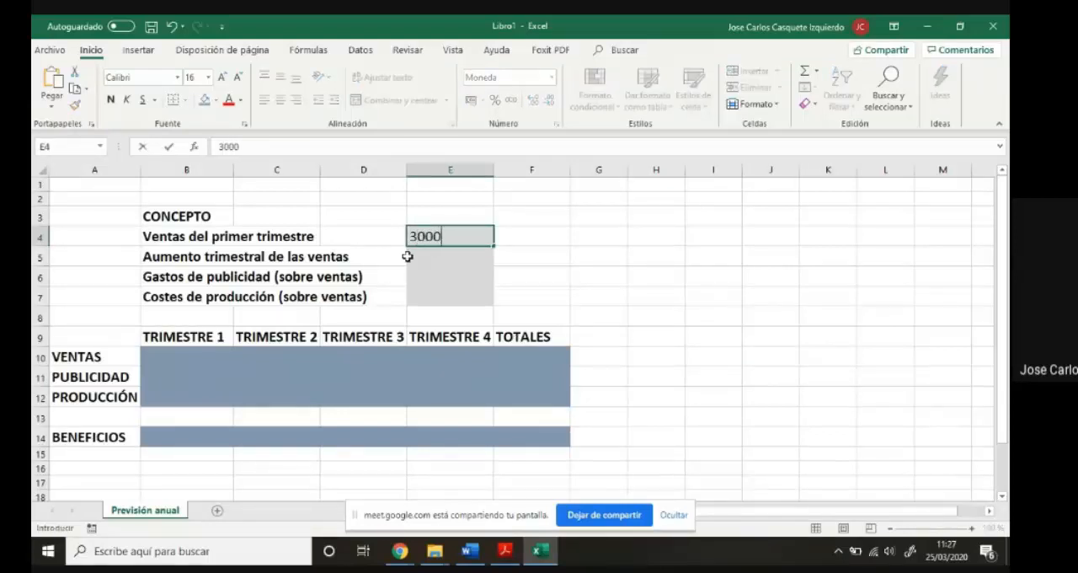
{"action": "key", "text": "Return"}
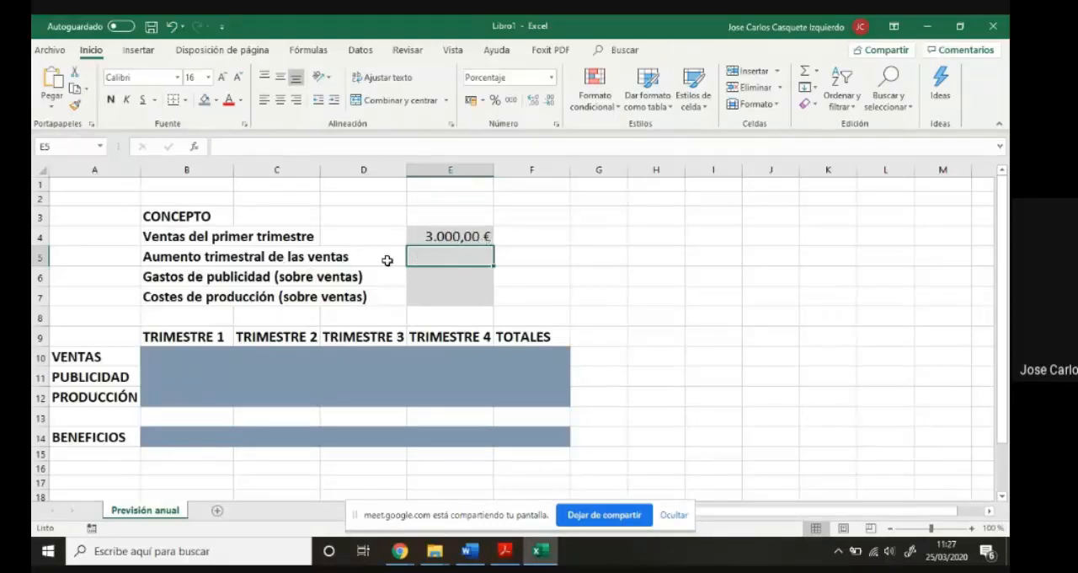
{"action": "type", "text": "10"}
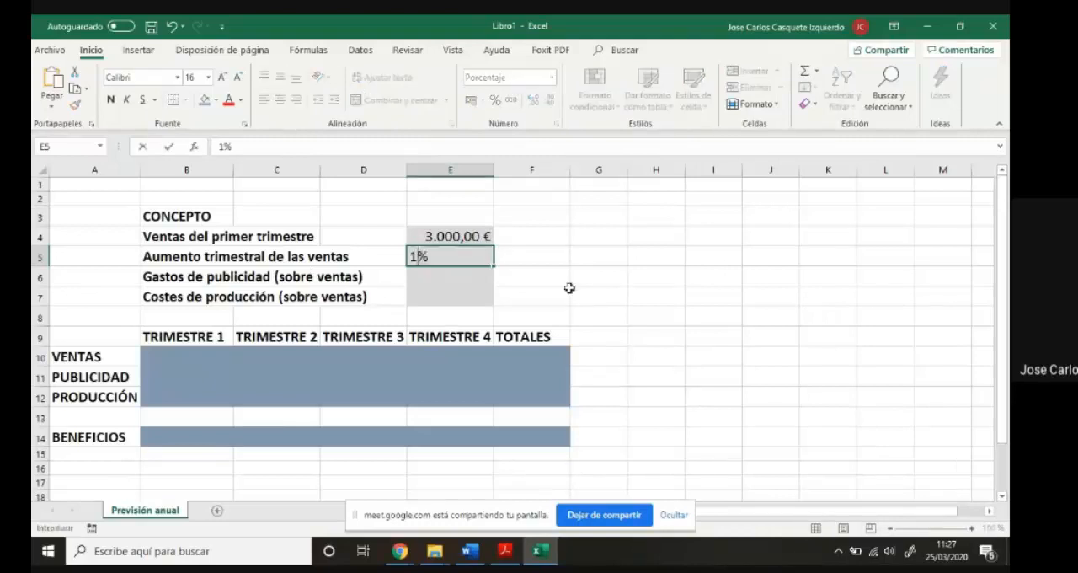
{"action": "key", "text": "Return"}
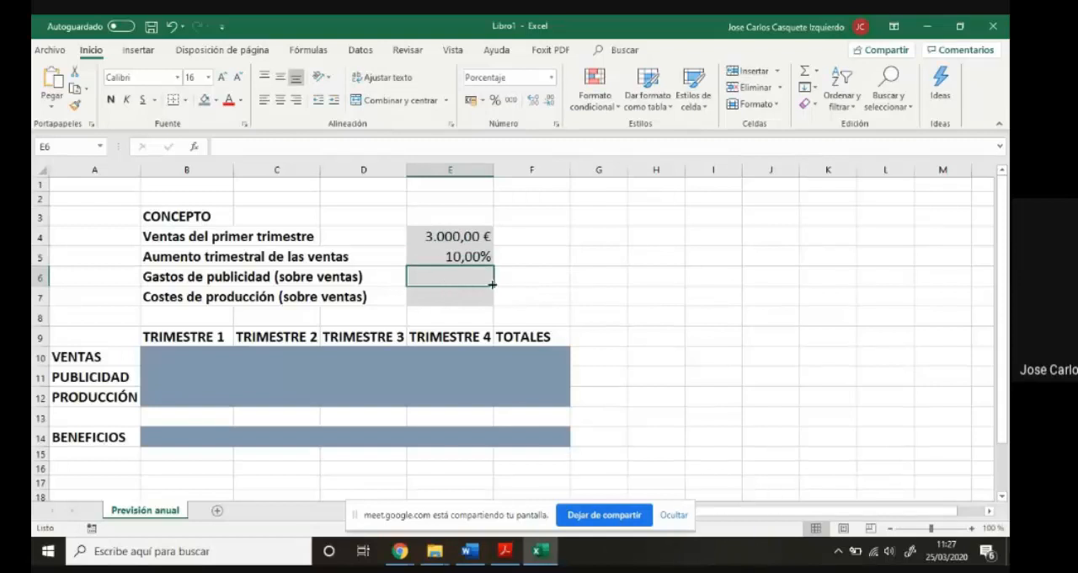
{"action": "type", "text": "15"}
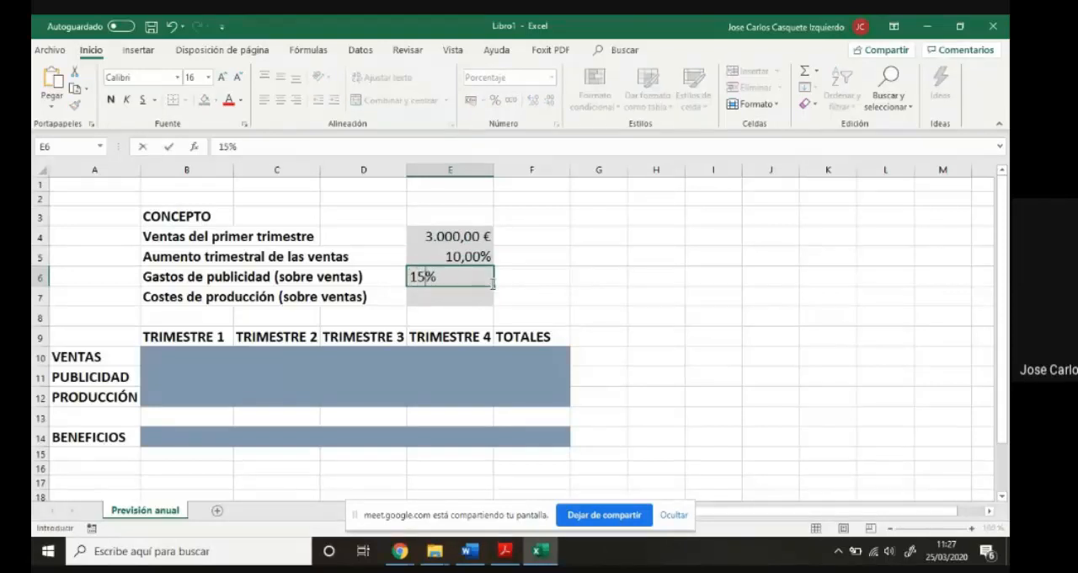
{"action": "key", "text": "Return"}
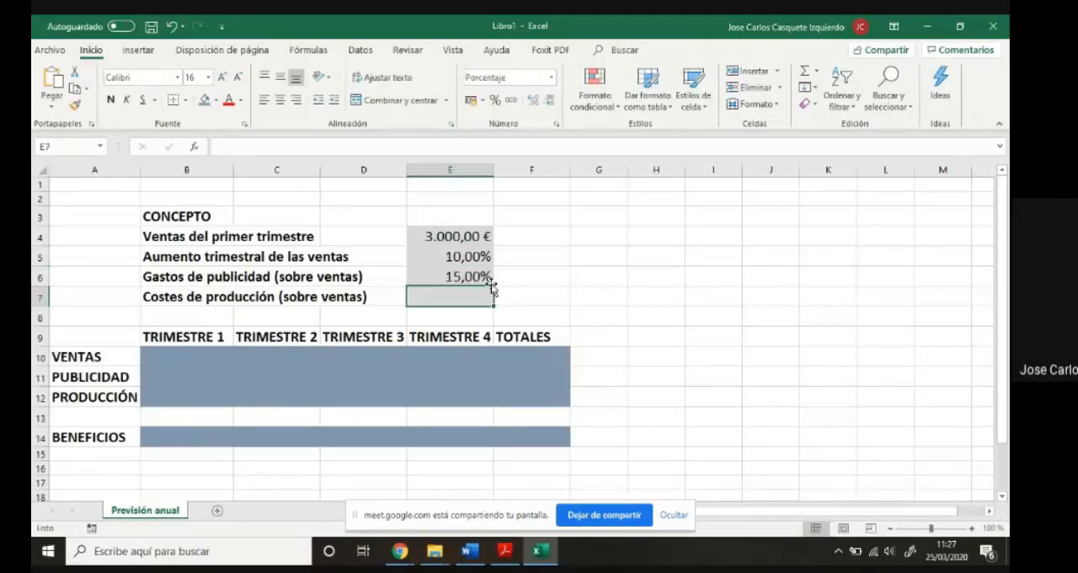
{"action": "type", "text": "2"}
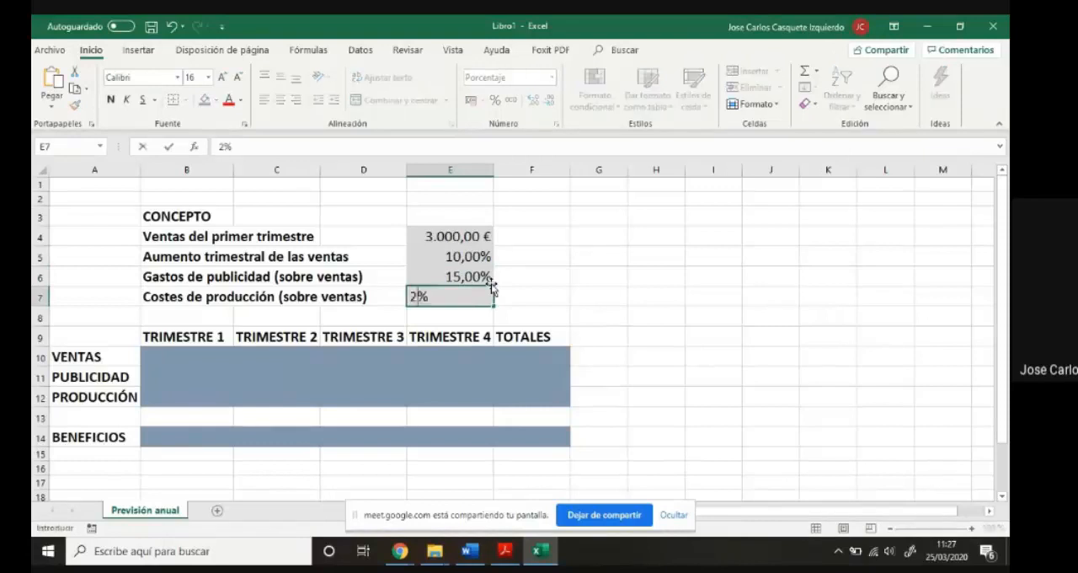
{"action": "type", "text": "5"}
{"action": "key", "text": "Return"}
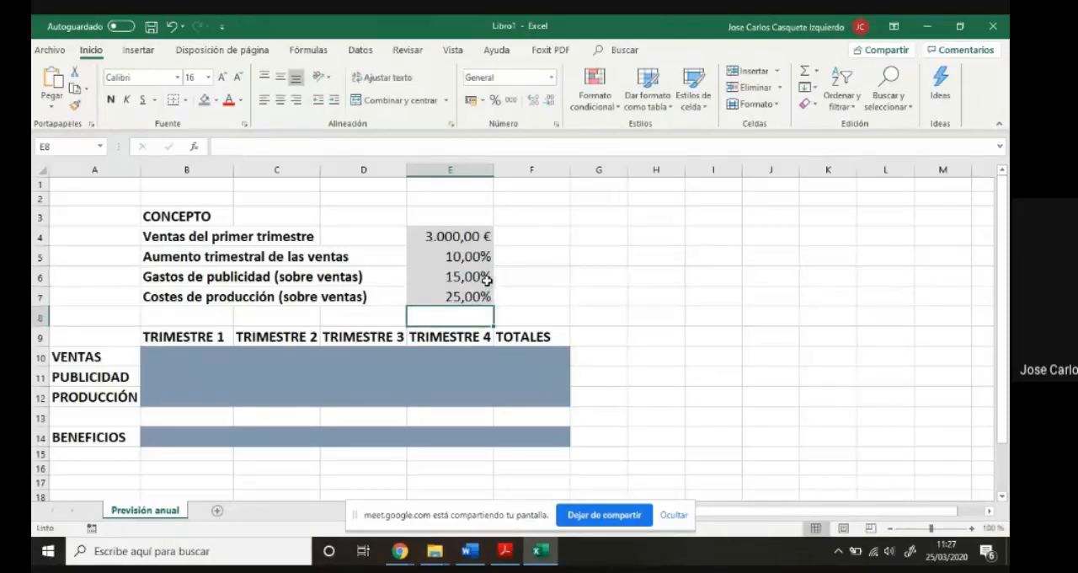
{"action": "left_click", "coordinate": [555, 253]}
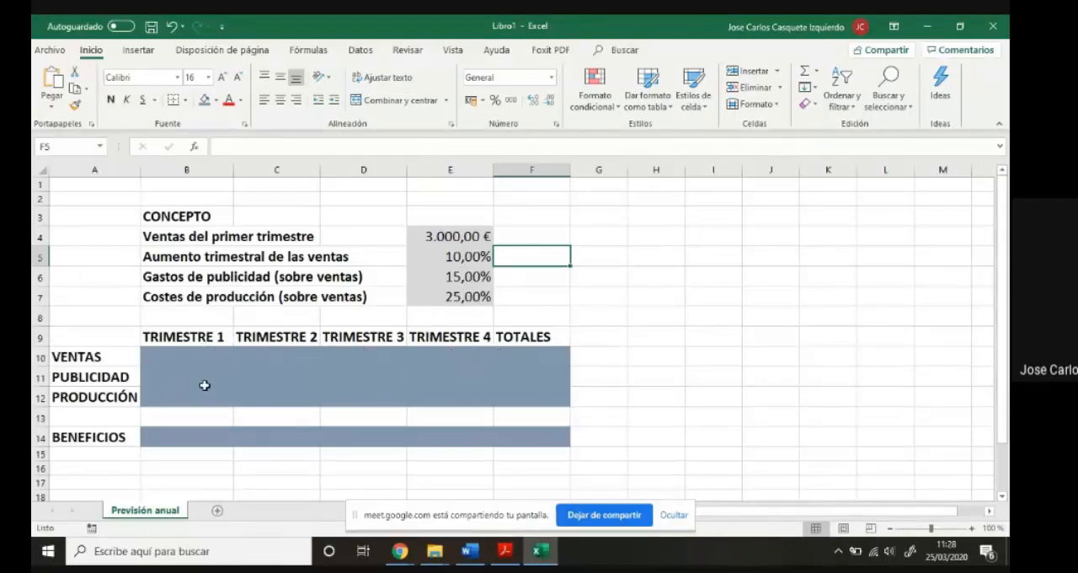
- Enter the formula =E4 in B10 for the first-quarter sales
{"action": "left_click", "coordinate": [195, 355]}
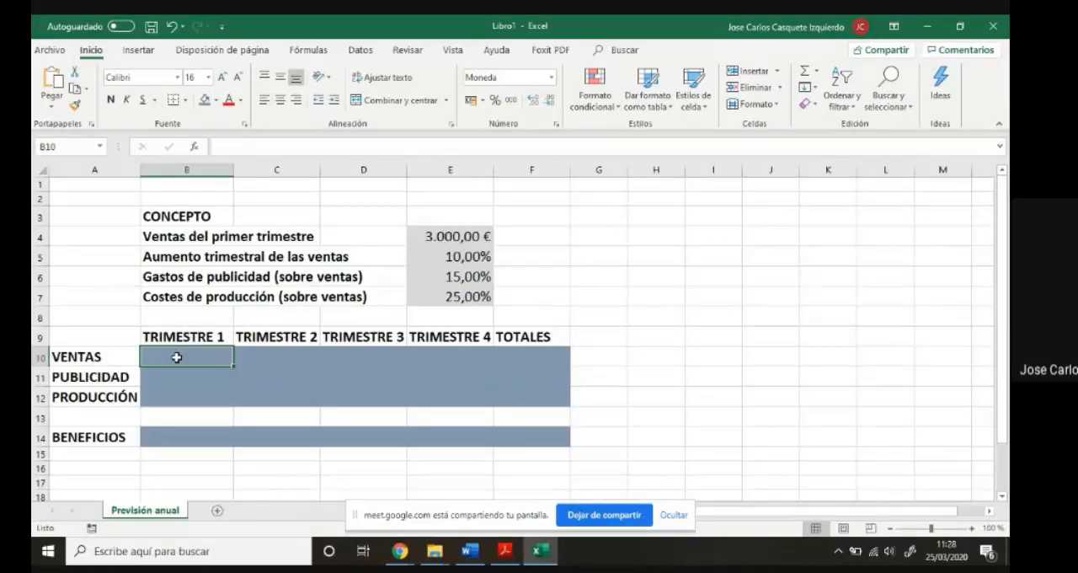
{"action": "type", "text": "="}
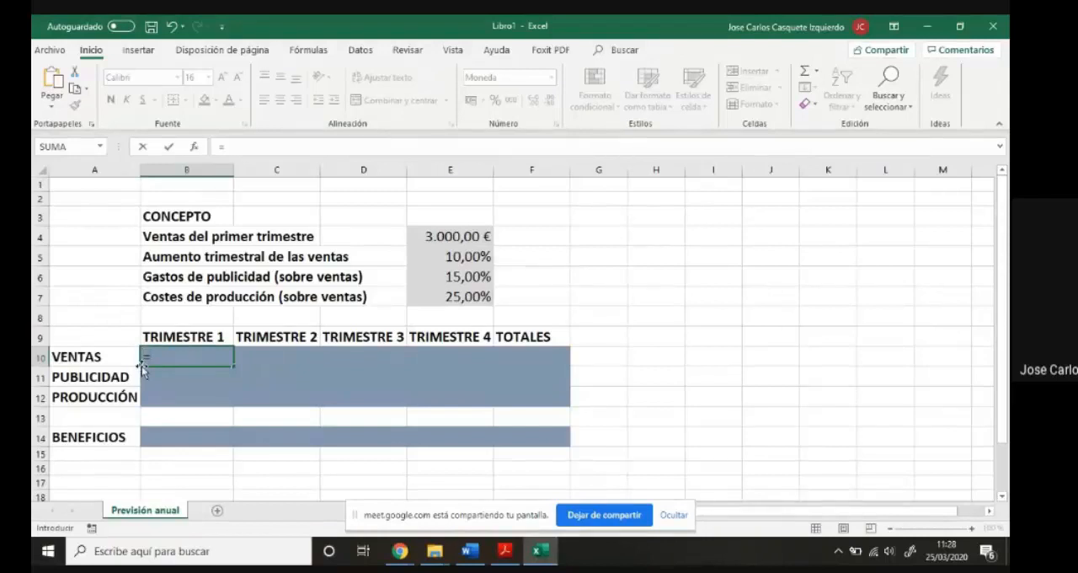
{"action": "left_click", "coordinate": [445, 238]}
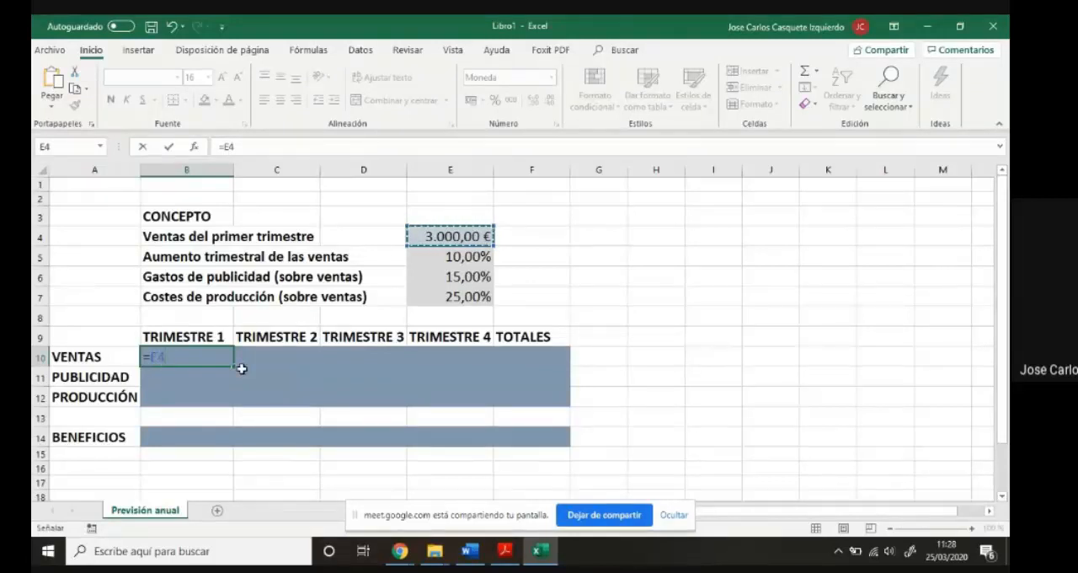
{"action": "key", "text": "Return"}
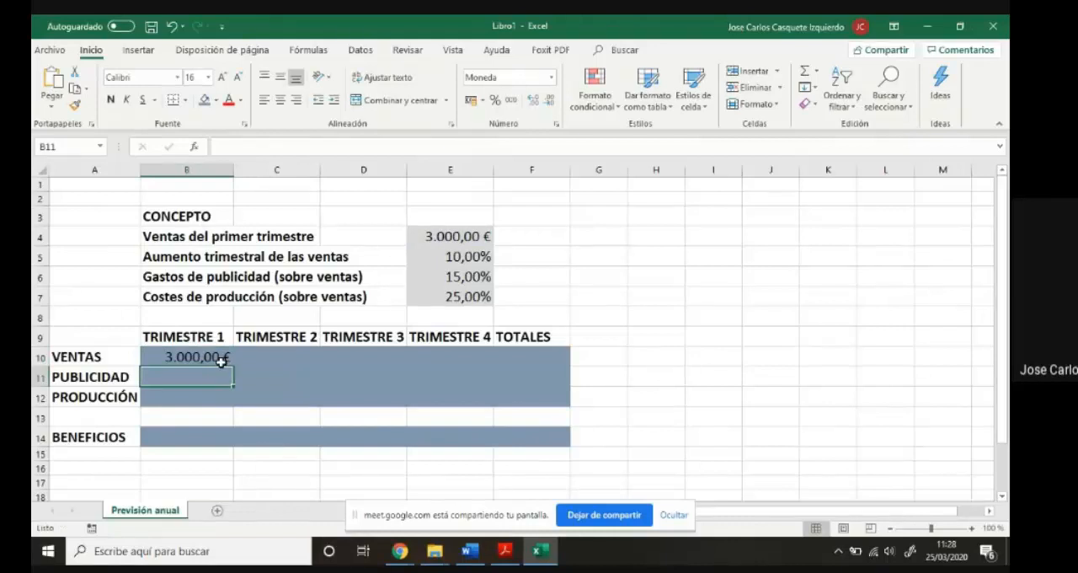
- Test the link between E4 and B10 by changing the sales in E4 to 2500 and restoring 3000
{"action": "left_click", "coordinate": [432, 237]}
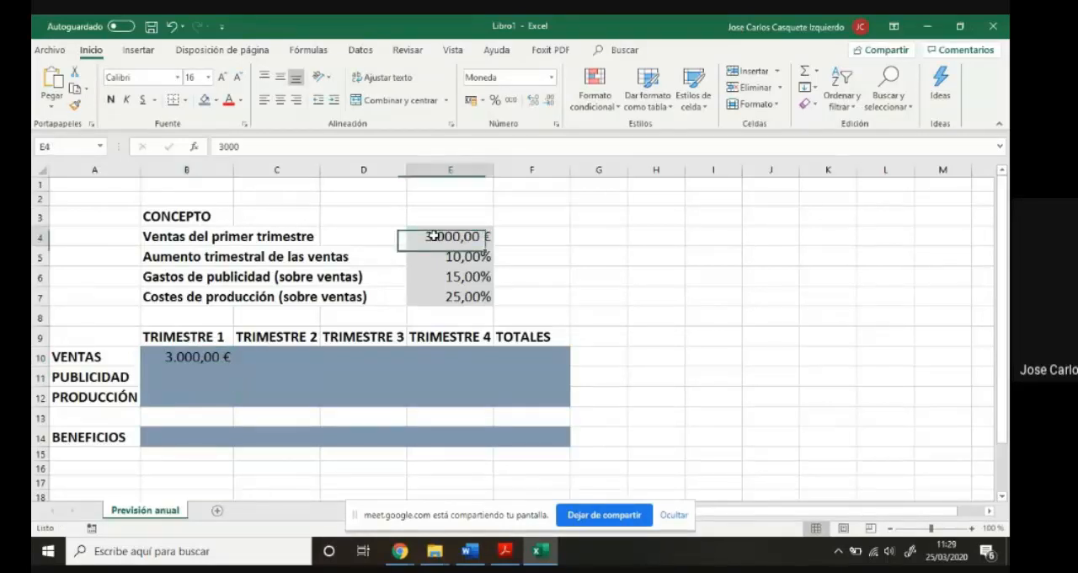
{"action": "type", "text": "500"}
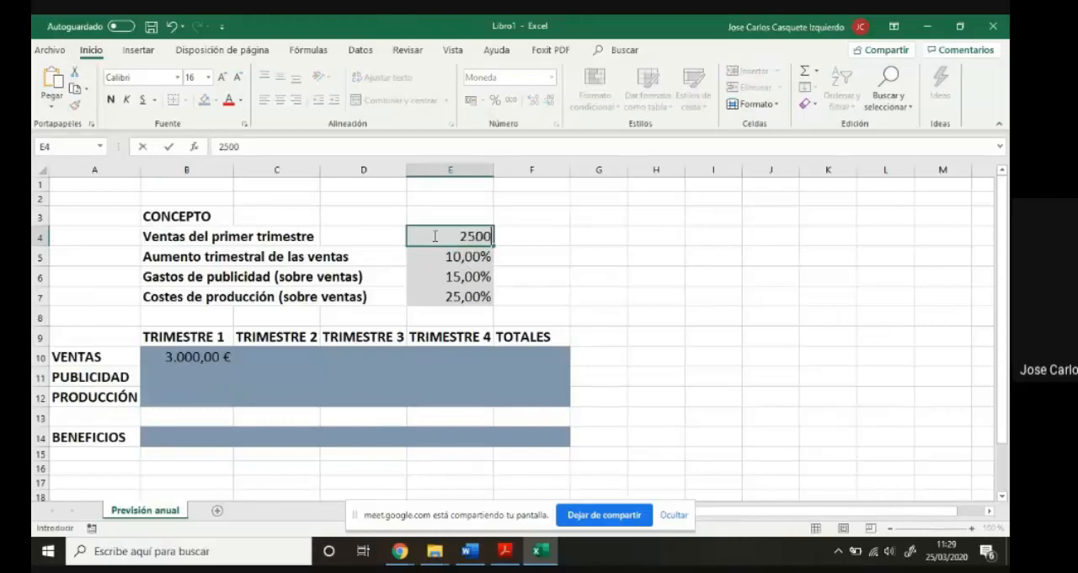
{"action": "key", "text": "Return"}
{"action": "scroll", "coordinate": [325, 278], "scroll_direction": "down", "scroll_amount": 1}
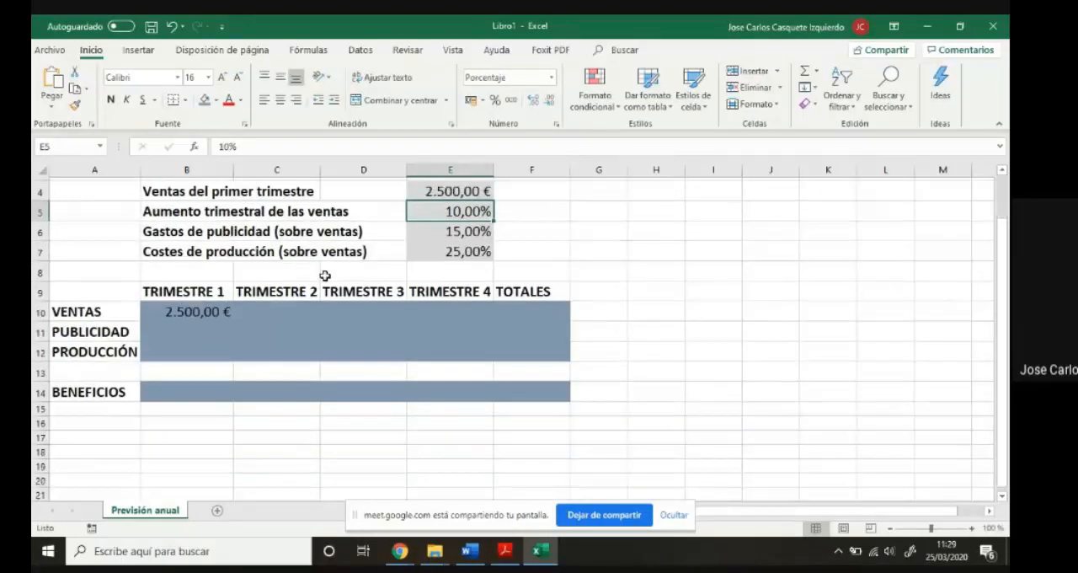
{"action": "scroll", "coordinate": [313, 351], "scroll_direction": "down", "scroll_amount": 1}
{"action": "scroll", "coordinate": [315, 354], "scroll_direction": "up", "scroll_amount": 2}
{"action": "scroll", "coordinate": [351, 363], "scroll_direction": "down", "scroll_amount": 1}
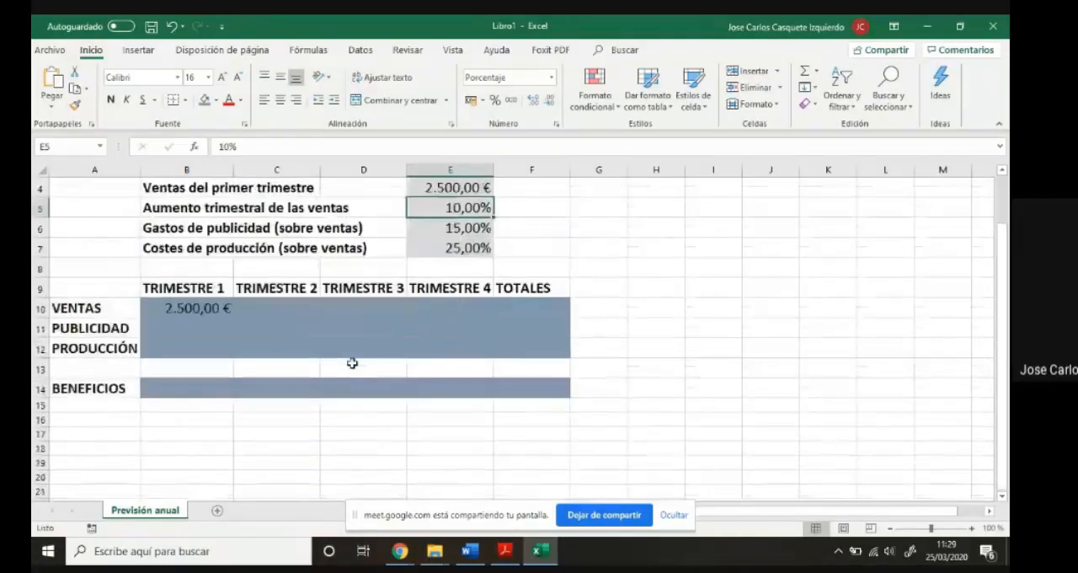
{"action": "scroll", "coordinate": [351, 365], "scroll_direction": "up", "scroll_amount": 1}
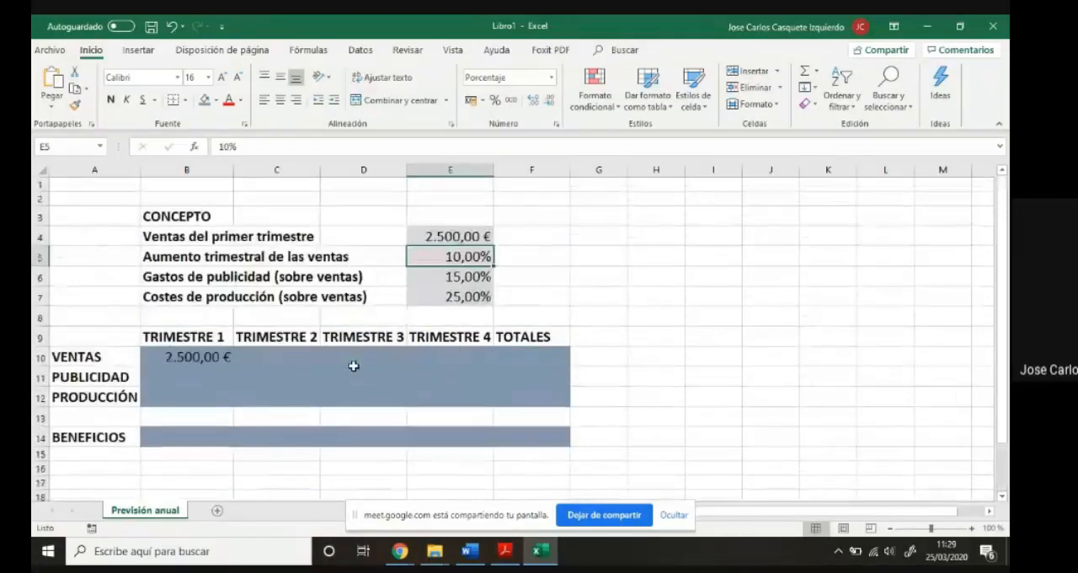
{"action": "left_click", "coordinate": [427, 239]}
{"action": "type", "text": "3.000"}
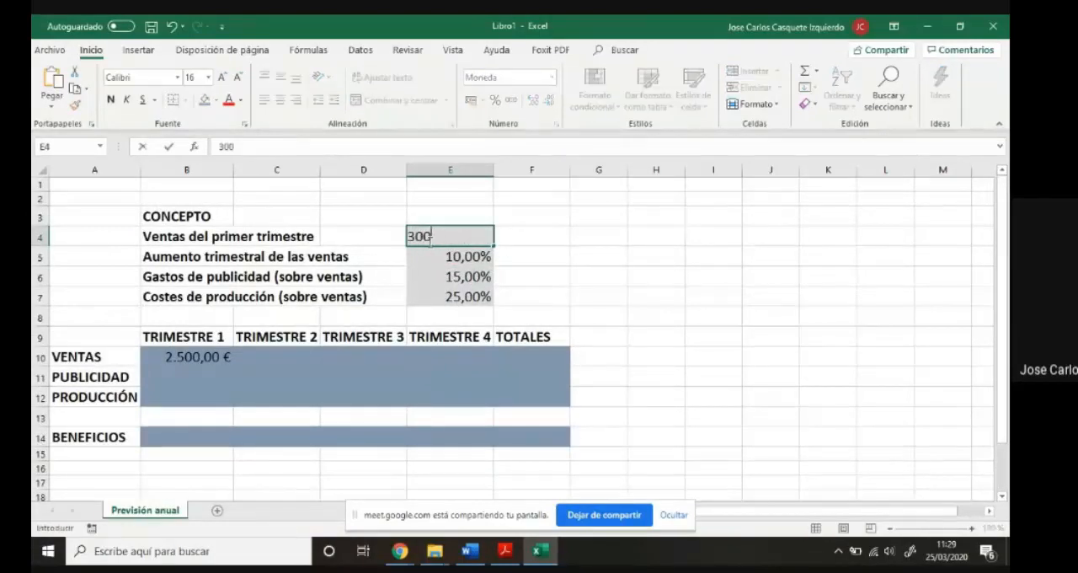
{"action": "key", "text": "Return"}
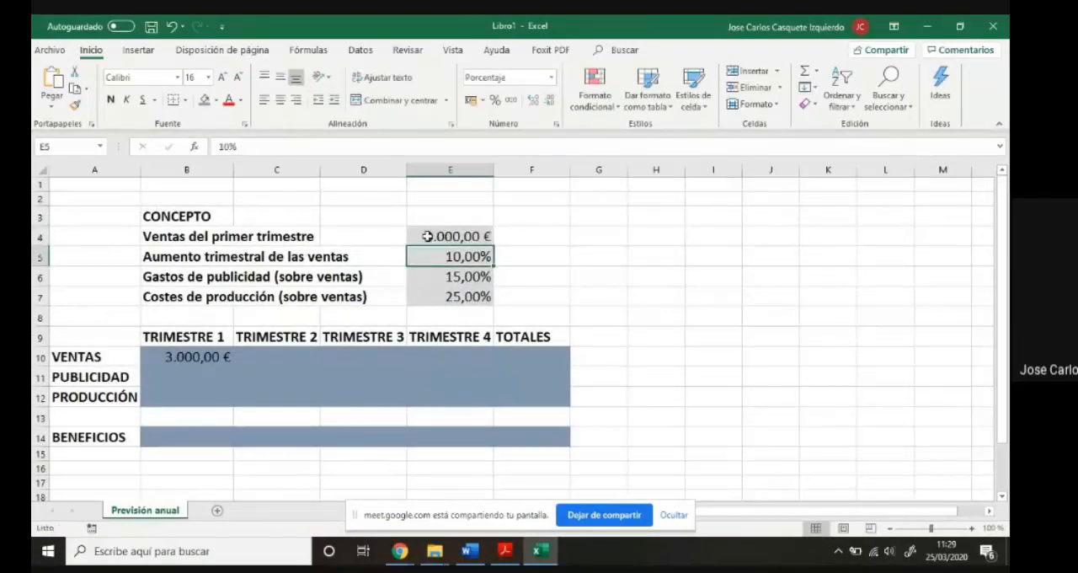
{"action": "left_click", "coordinate": [189, 357]}
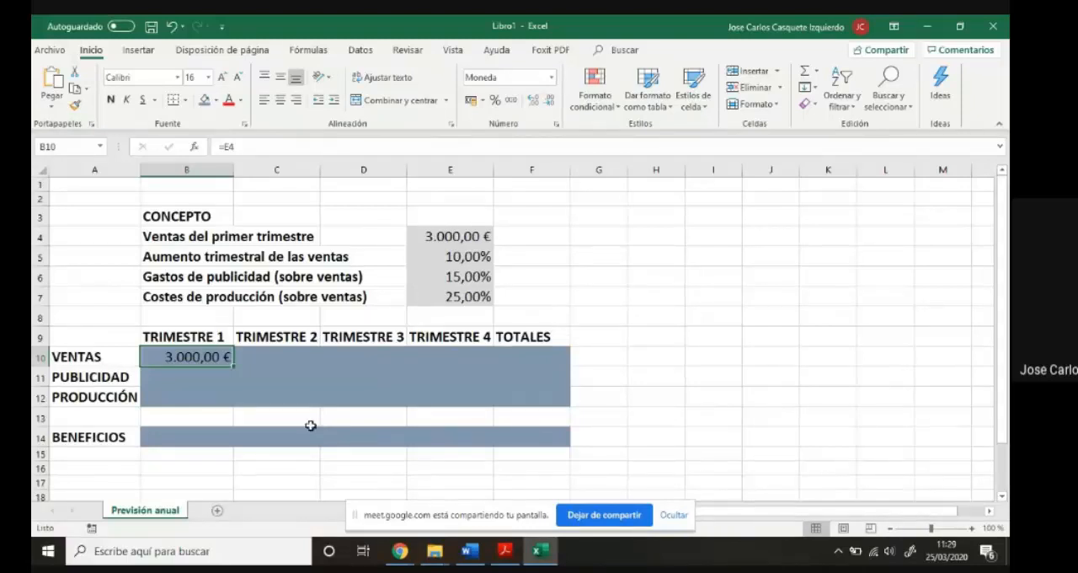
- Enter the formula =E6*B10 in B11 for the first-quarter advertising expenses
{"action": "left_click", "coordinate": [210, 377]}
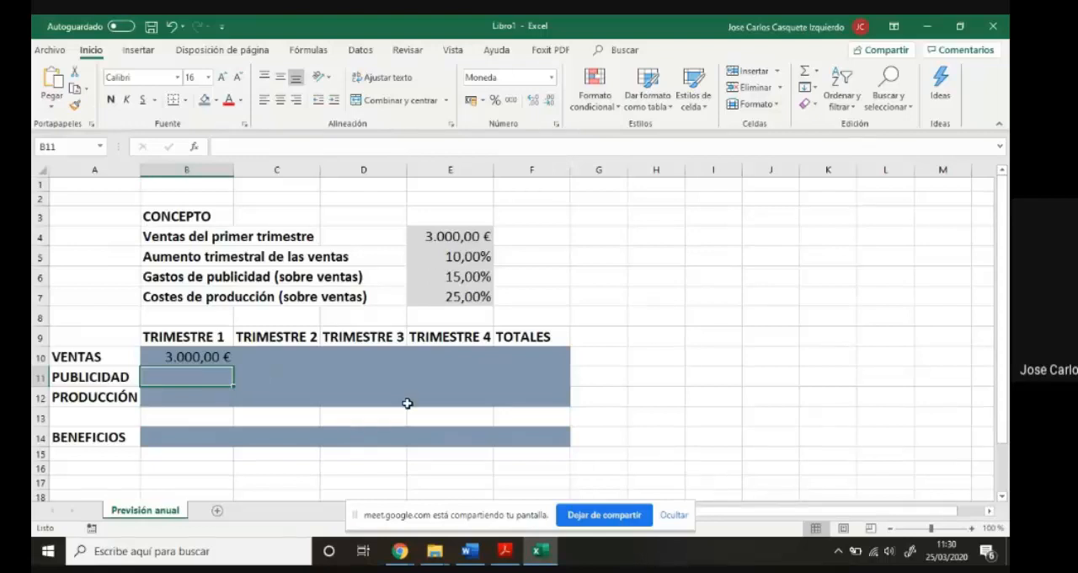
{"action": "type", "text": "="}
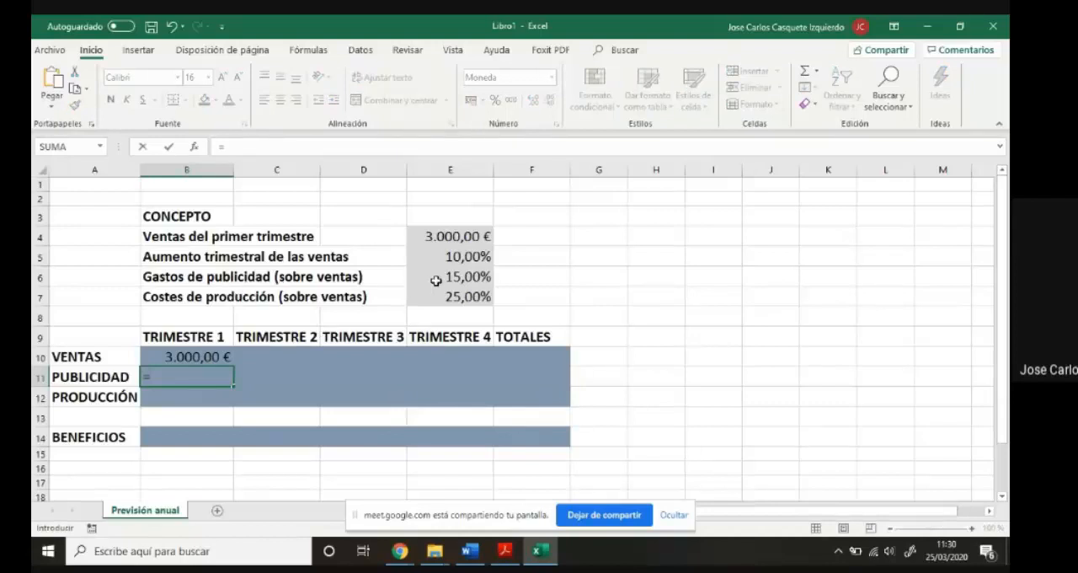
{"action": "left_click", "coordinate": [444, 279]}
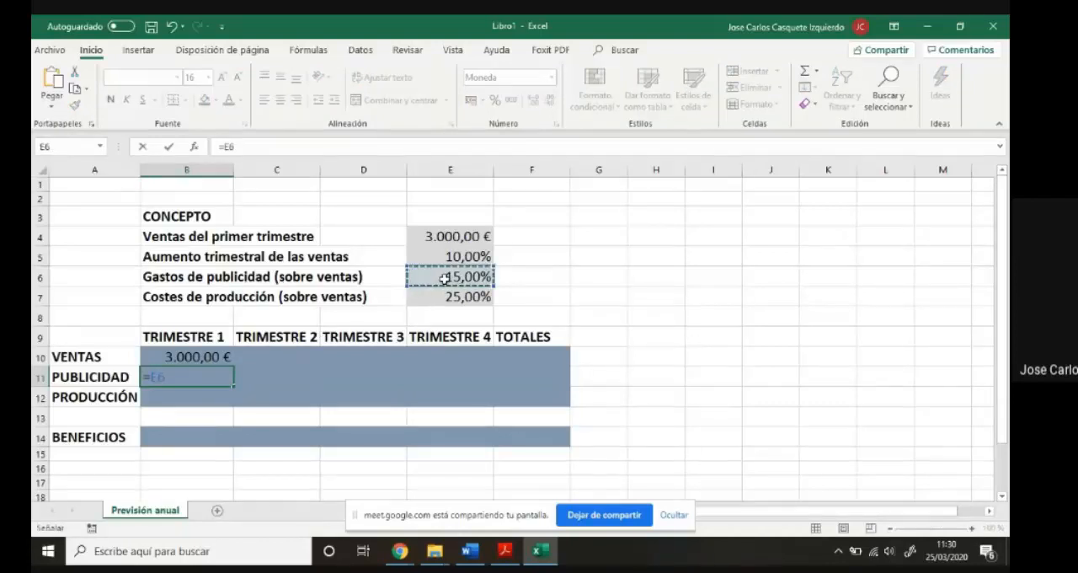
{"action": "type", "text": "*"}
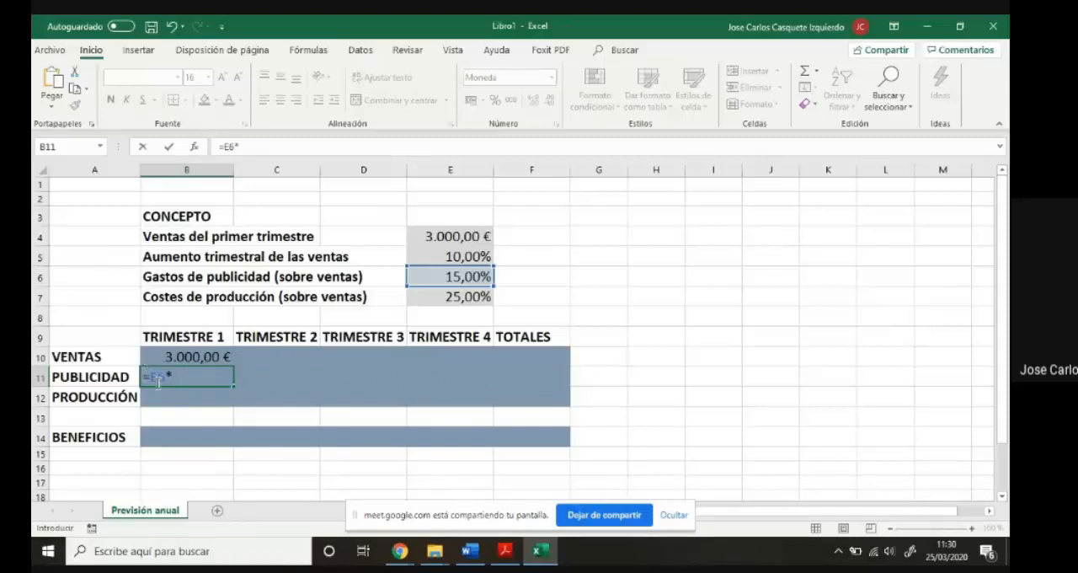
{"action": "left_click", "coordinate": [184, 358]}
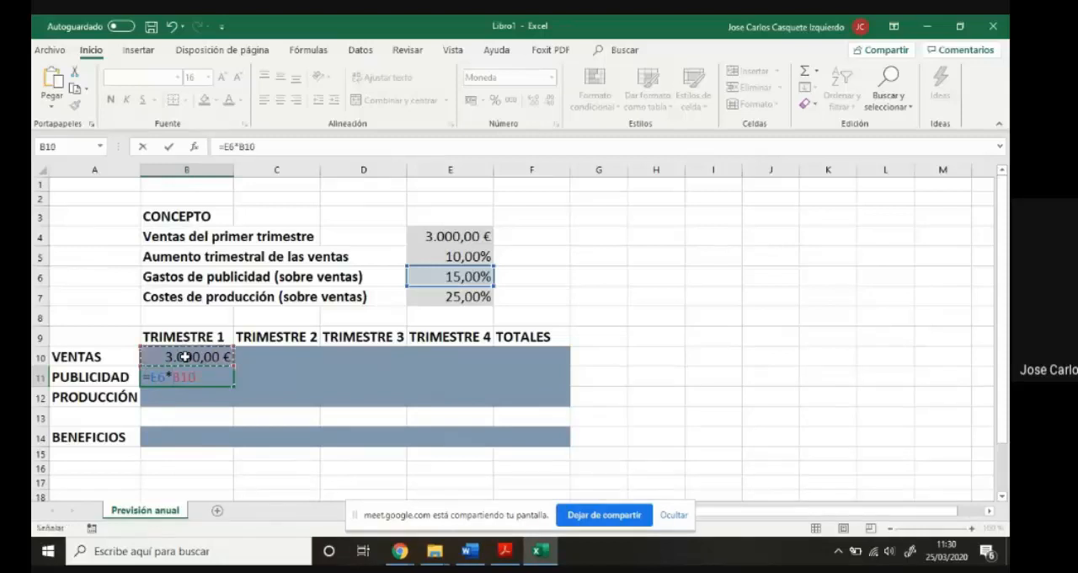
{"action": "key", "text": "Return"}
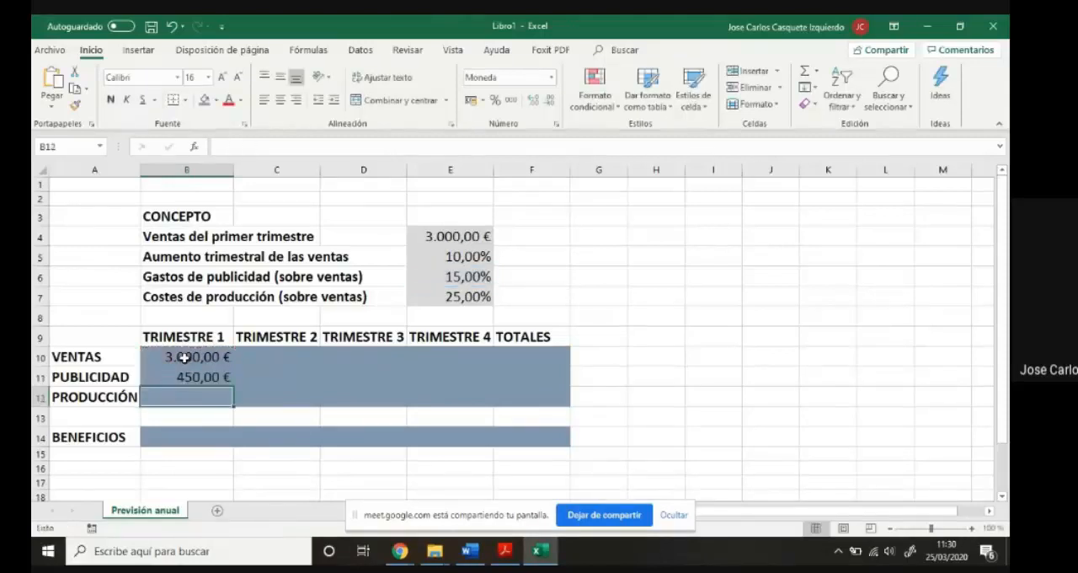
- Change the fill of the result cells B10:F12 and B14:F14 to medium grey
{"action": "left_click_drag", "start_coordinate": [184, 357], "coordinate": [531, 401]}
{"action": "left_click_drag", "start_coordinate": [192, 436], "coordinate": [506, 439]}
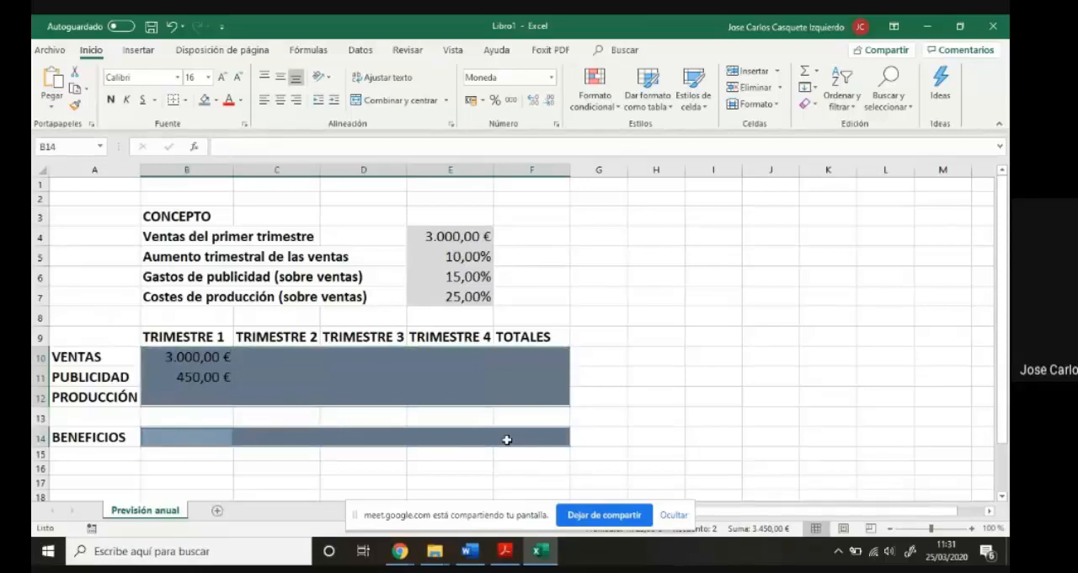
{"action": "left_click", "coordinate": [216, 101]}
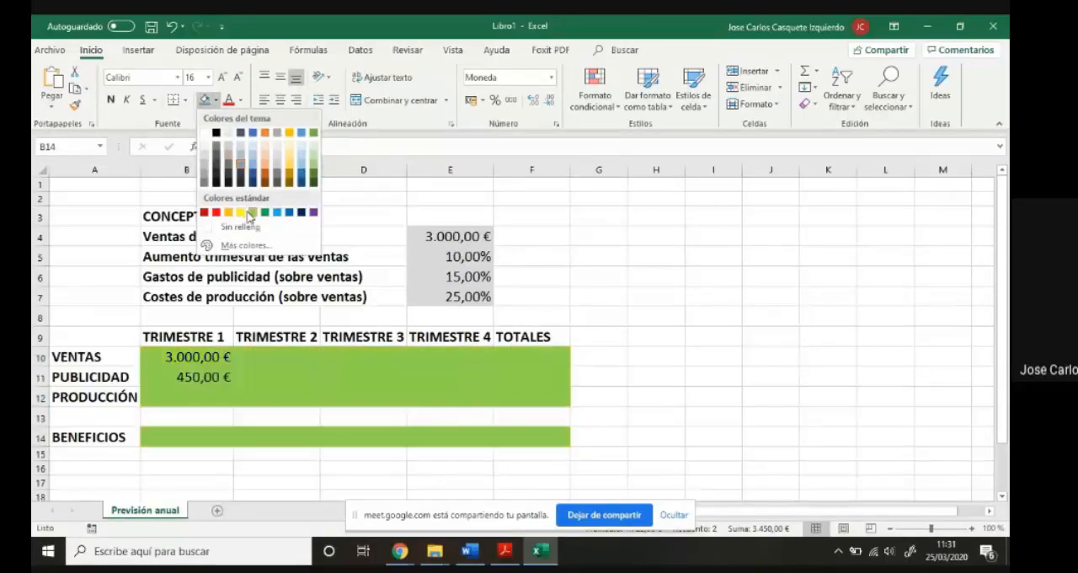
{"action": "left_click", "coordinate": [202, 175]}
{"action": "left_click", "coordinate": [632, 314]}
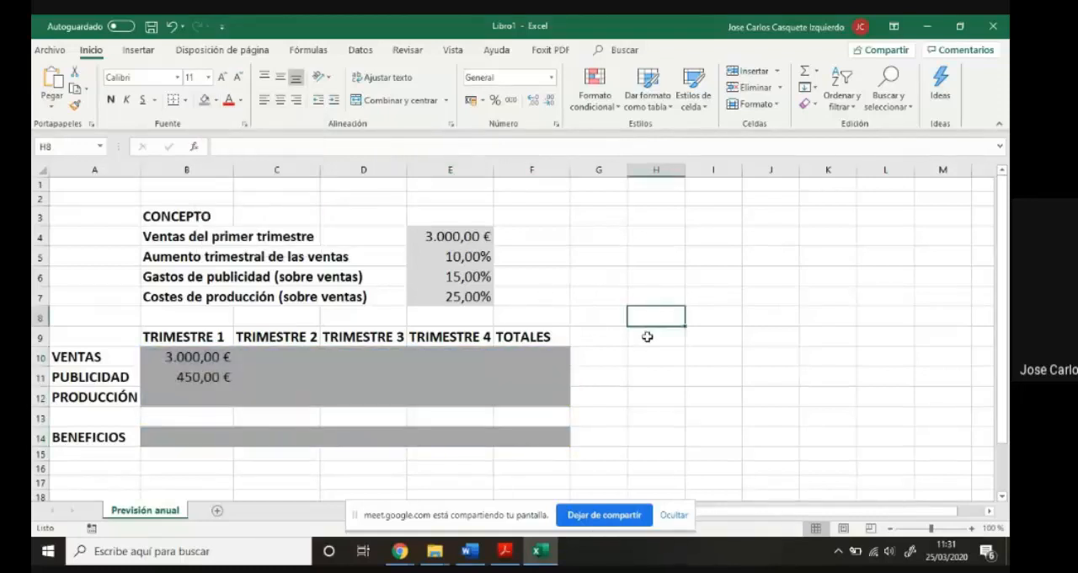
- Enter the formula =E7*B10 in B12 for the first-quarter production costs
{"action": "left_click", "coordinate": [202, 399]}
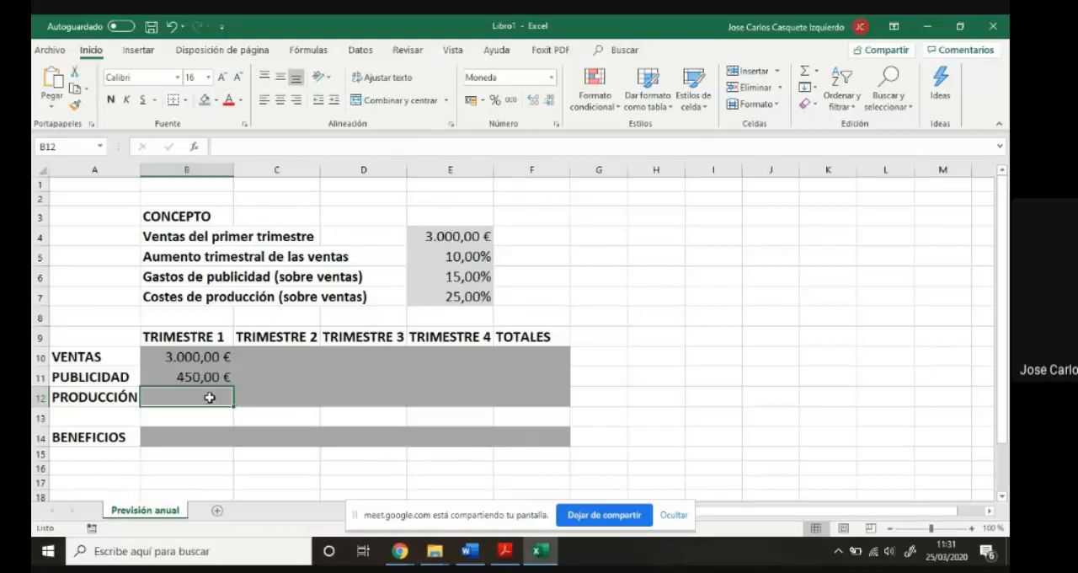
{"action": "type", "text": "="}
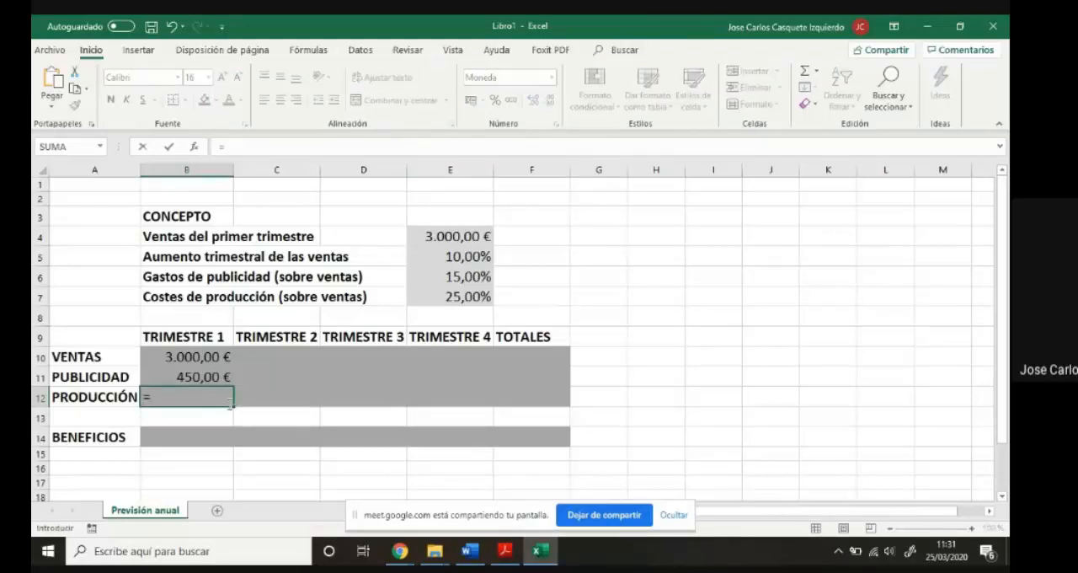
{"action": "left_click", "coordinate": [435, 294]}
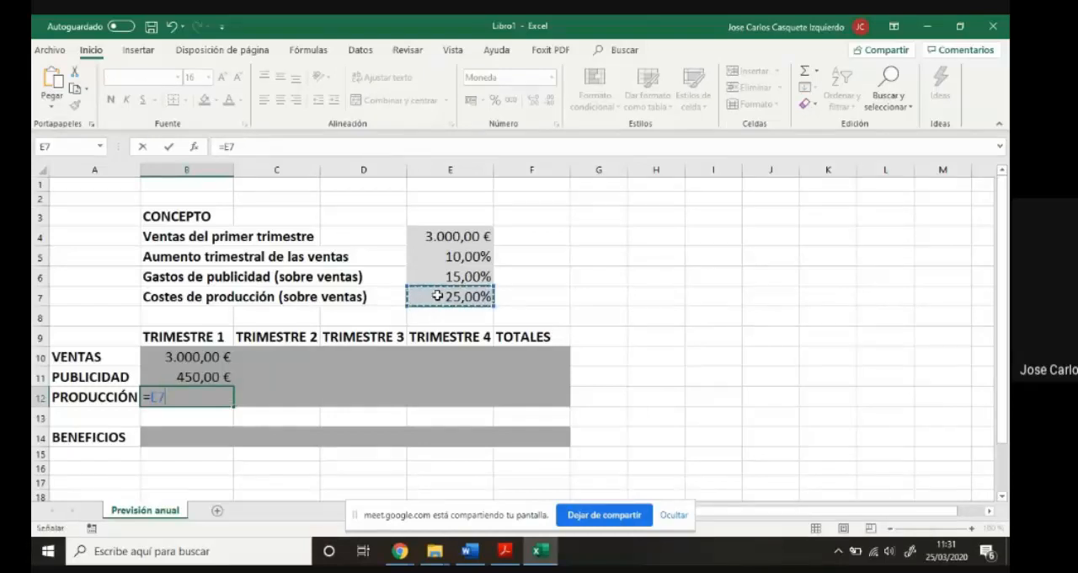
{"action": "type", "text": "*"}
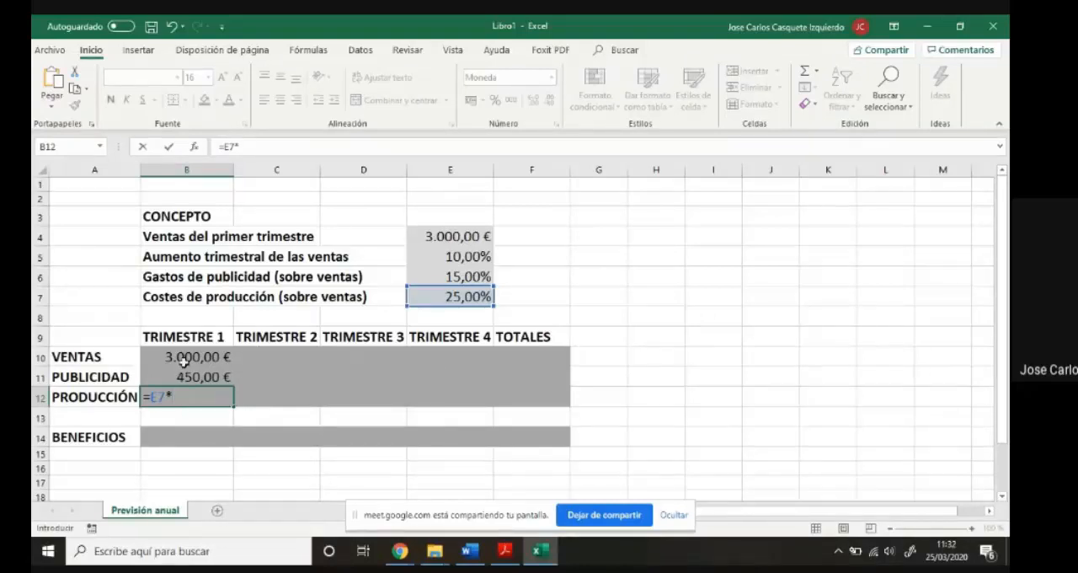
{"action": "left_click", "coordinate": [186, 357]}
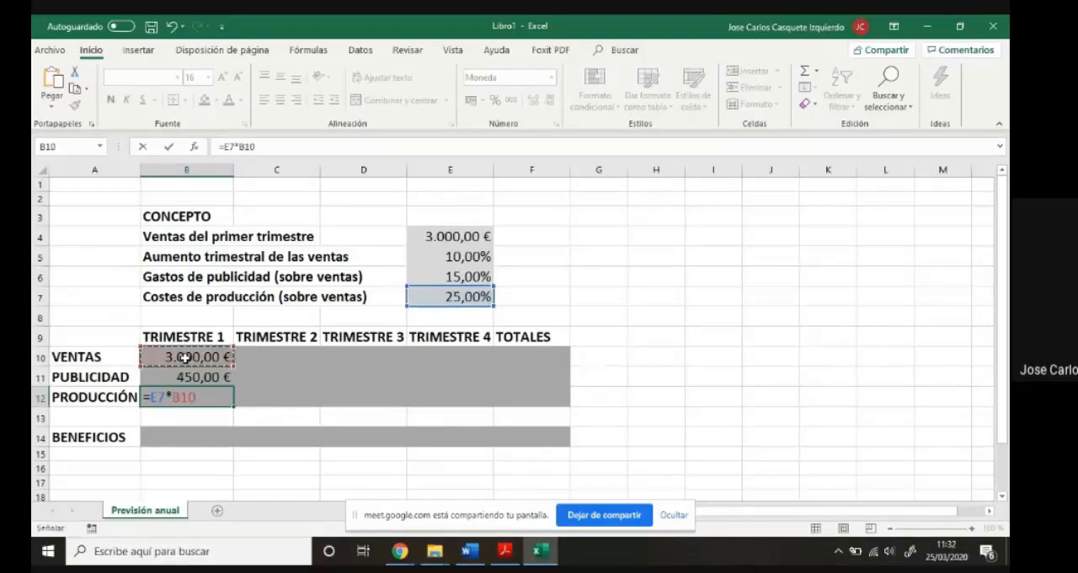
{"action": "key", "text": "Return"}
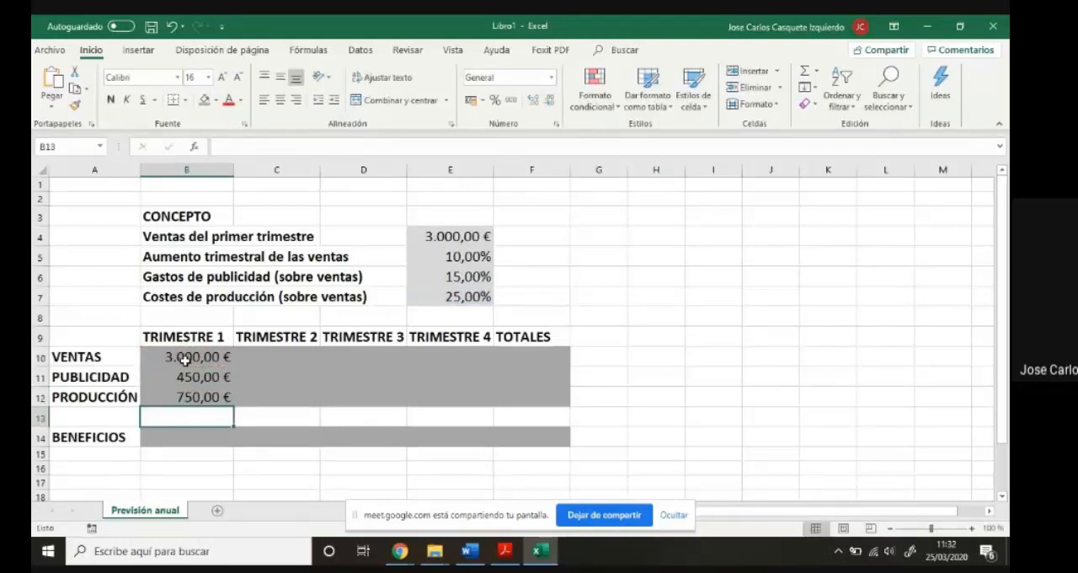
- Enter the formula =B10-(B11+B12) in B14 for the first-quarter profits
{"action": "left_click", "coordinate": [205, 471]}
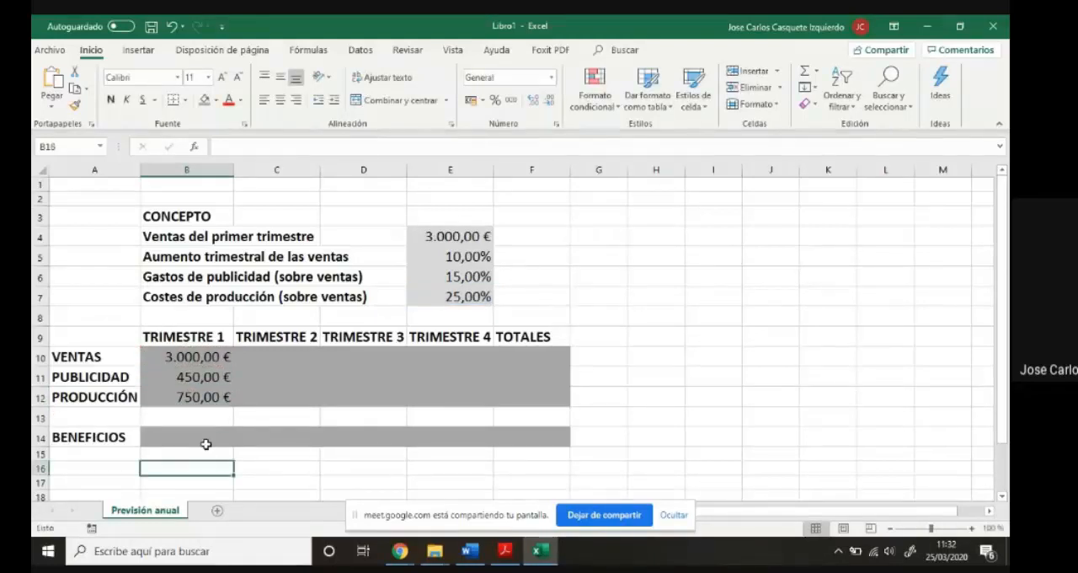
{"action": "left_click", "coordinate": [206, 438]}
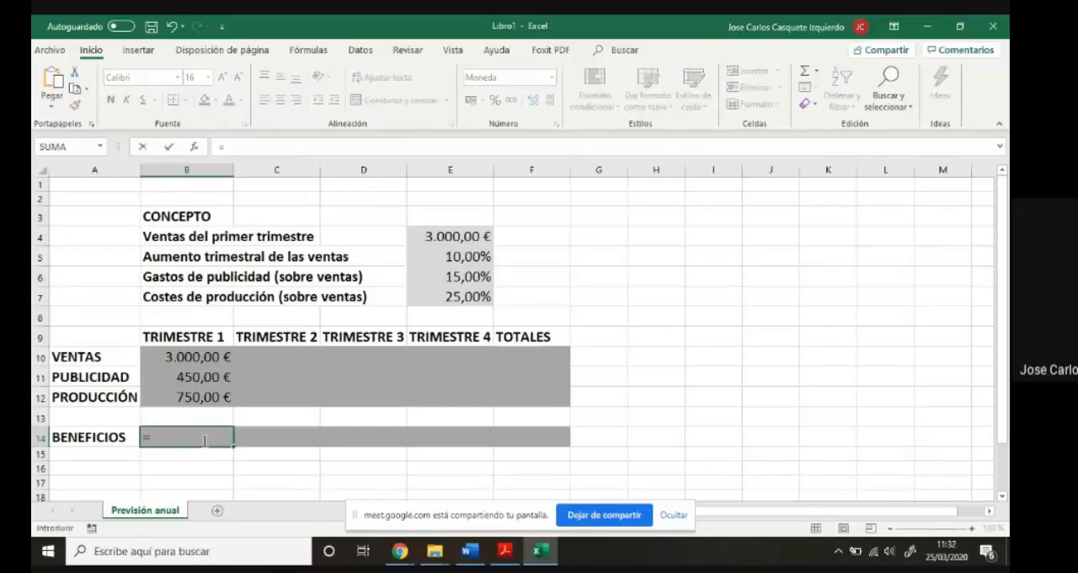
{"action": "left_click", "coordinate": [196, 357]}
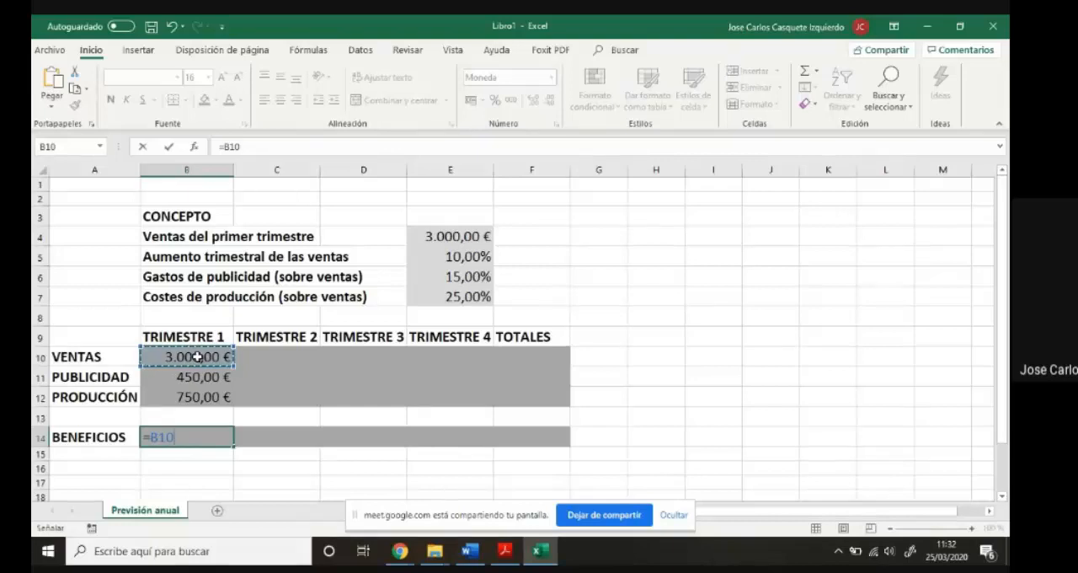
{"action": "type", "text": "-"}
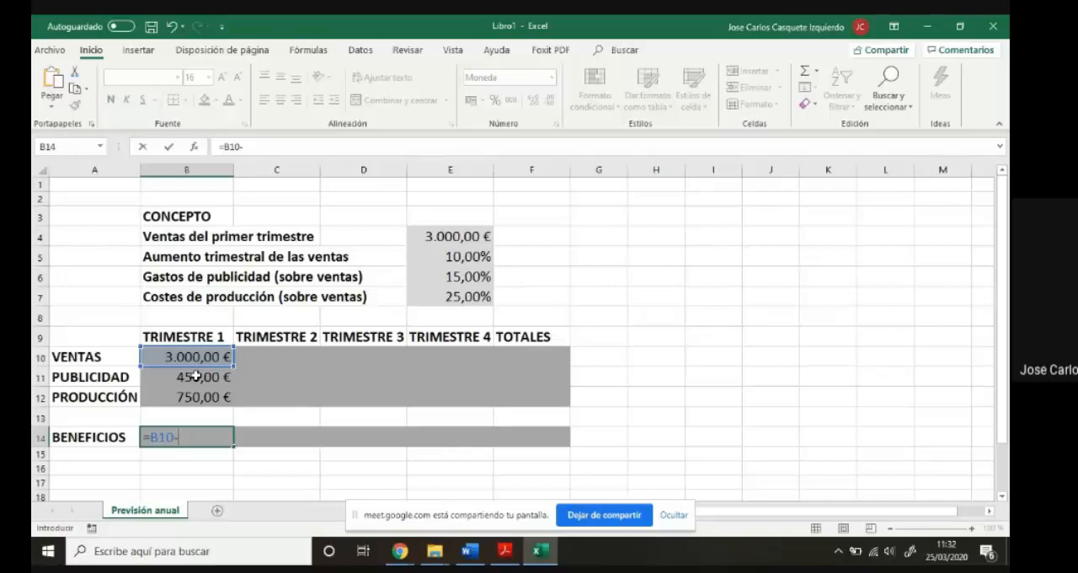
{"action": "type", "text": "("}
{"action": "left_click", "coordinate": [196, 377]}
{"action": "type", "text": "+"}
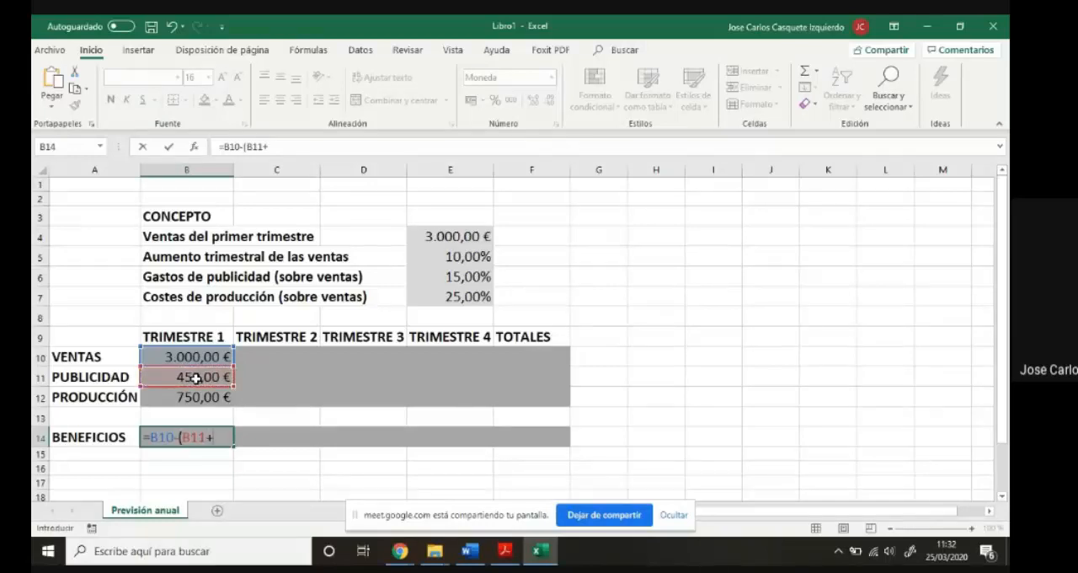
{"action": "left_click", "coordinate": [190, 397]}
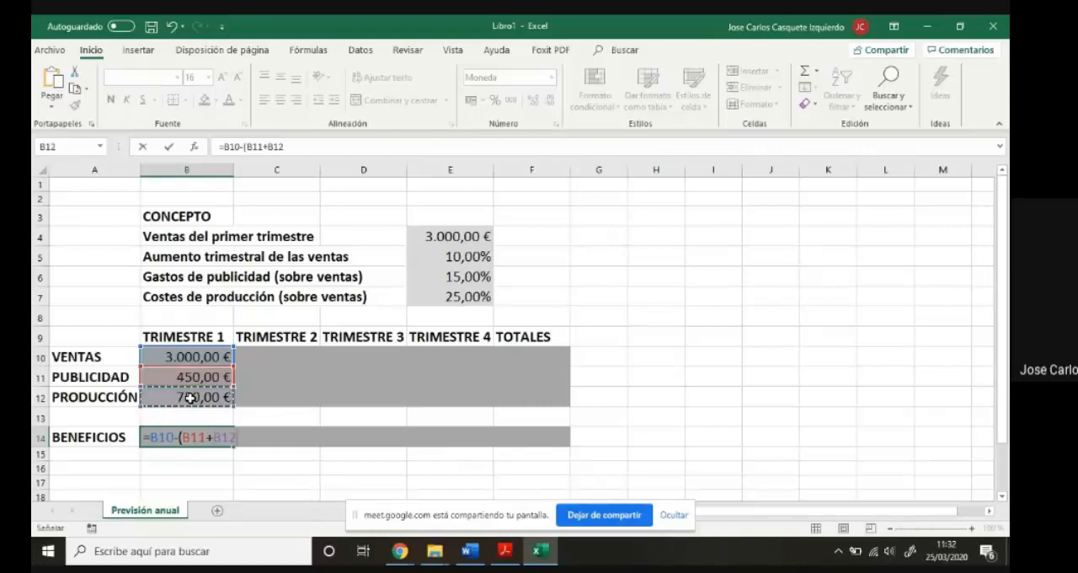
{"action": "type", "text": ")"}
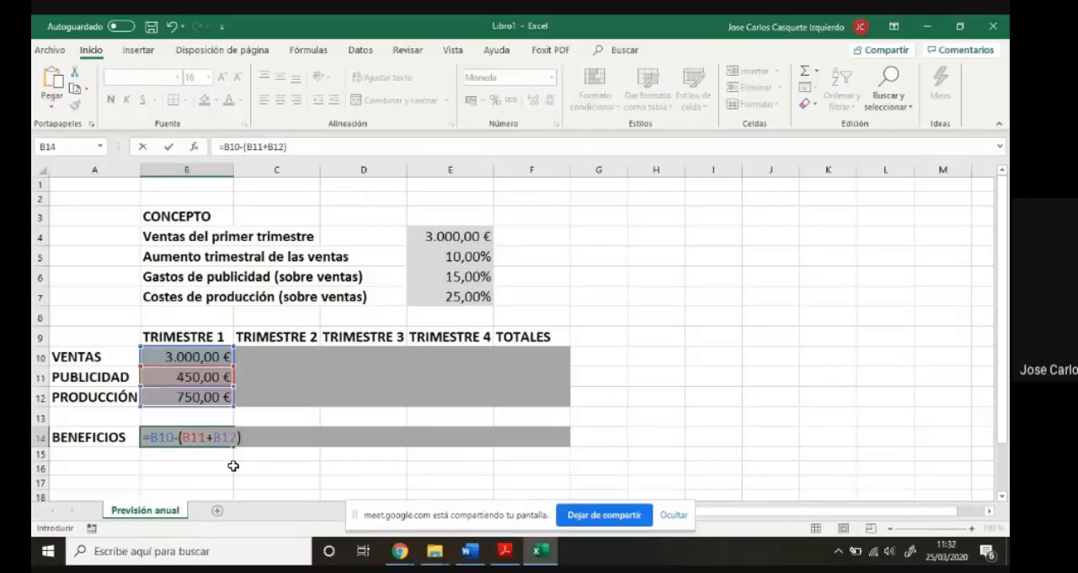
{"action": "key", "text": "Return"}
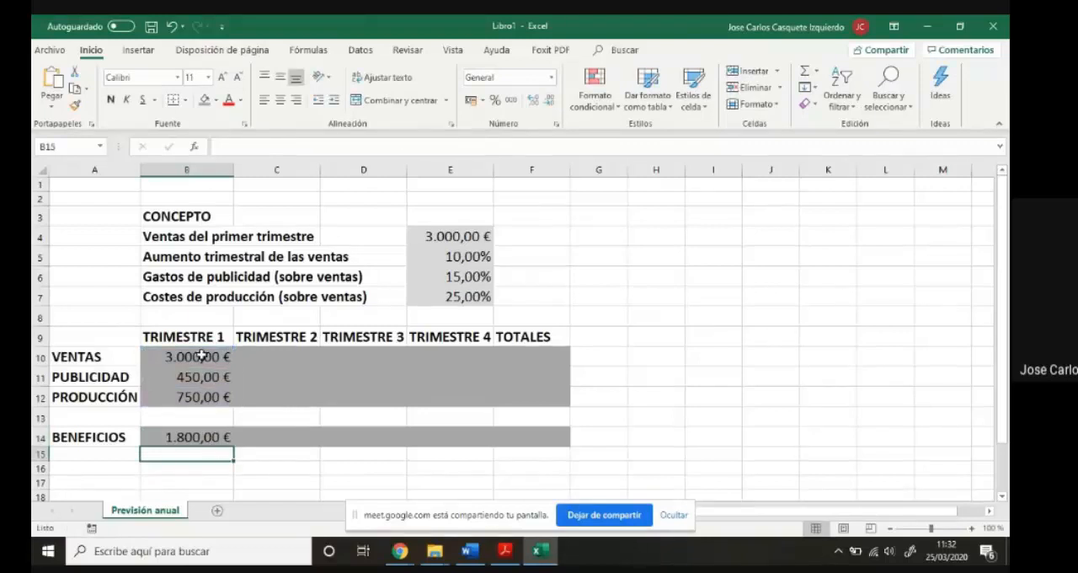
- Set the first-quarter sales in E4 to 2750
{"action": "left_click", "coordinate": [447, 238]}
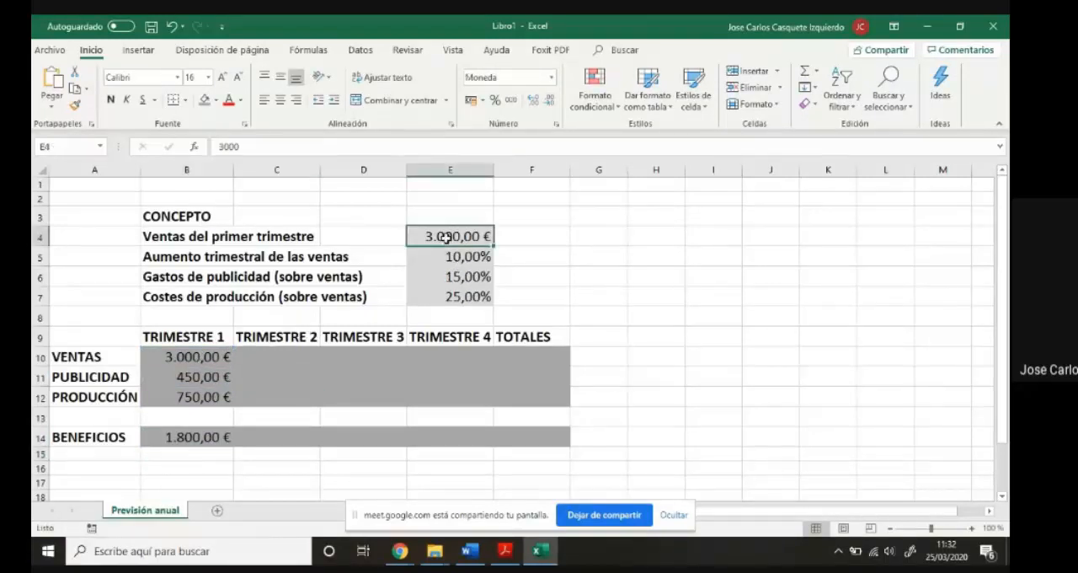
{"action": "type", "text": "2750"}
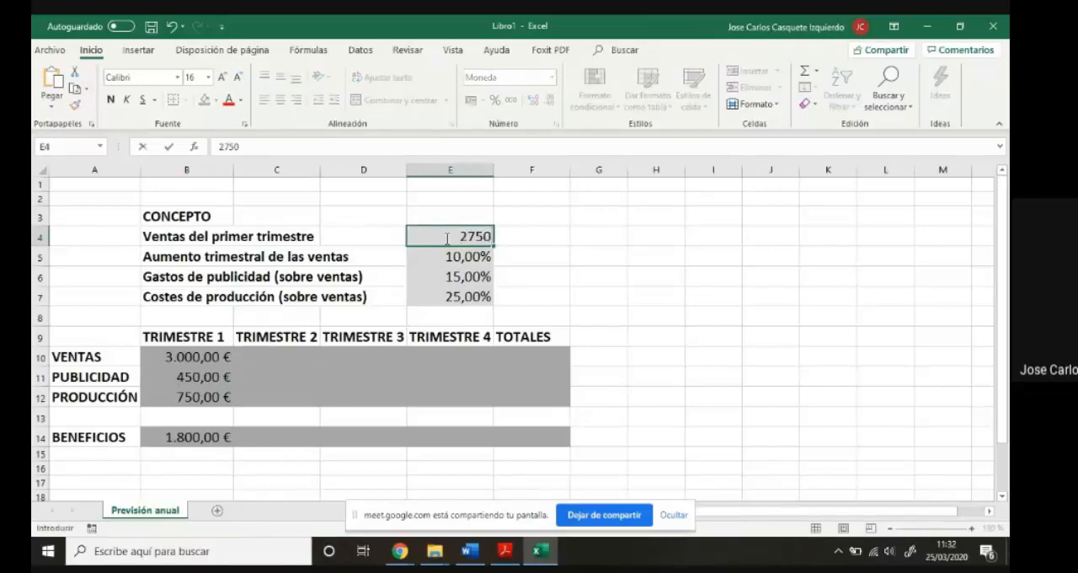
{"action": "key", "text": "Return"}
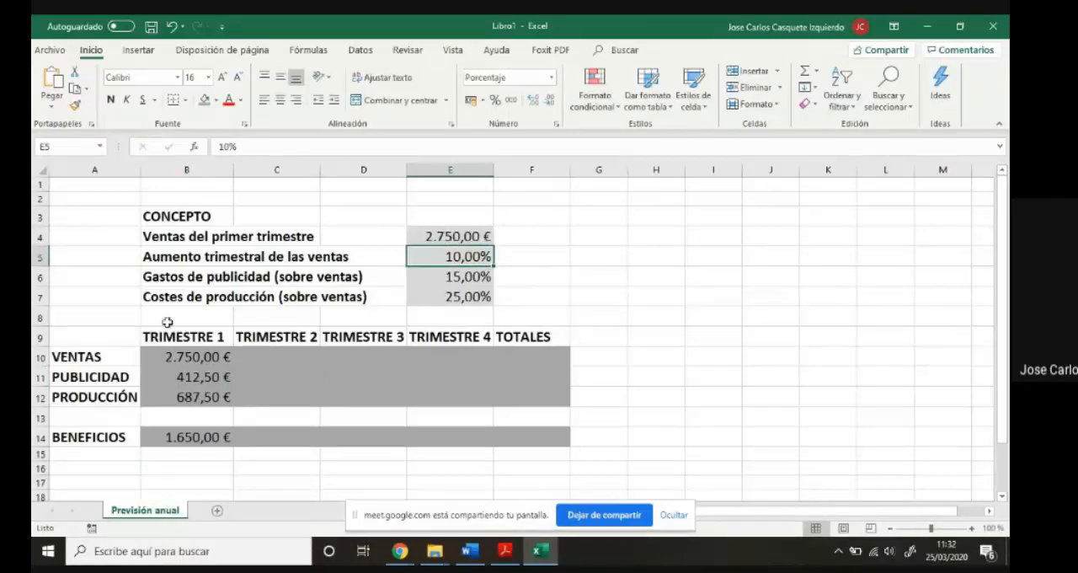
- Set the advertising expenses in E6 to 12,5% and the production costs in E7 to 18,65%
{"action": "left_click", "coordinate": [442, 277]}
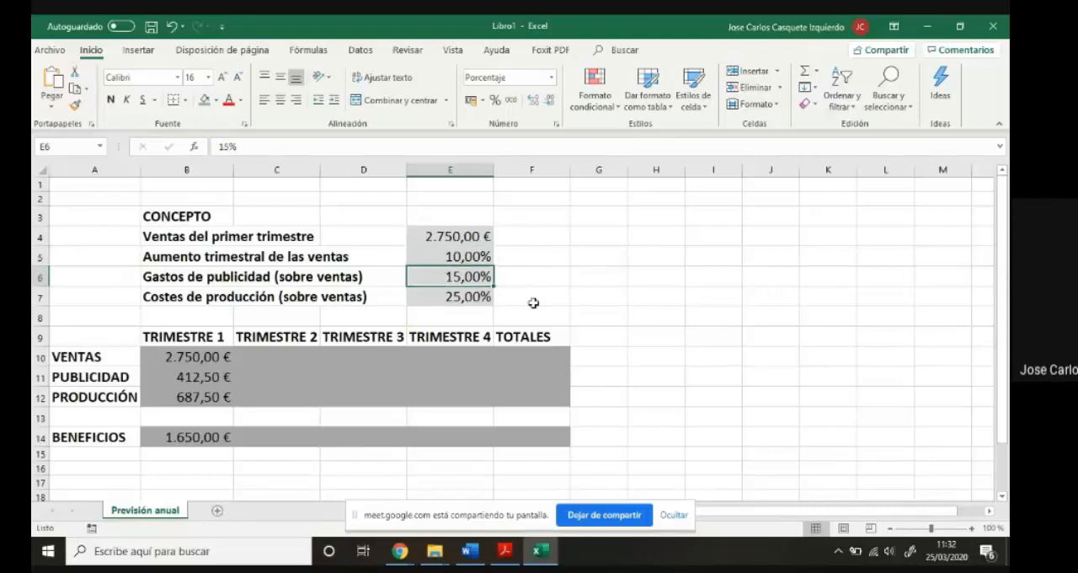
{"action": "type", "text": "12,5"}
{"action": "key", "text": "Return"}
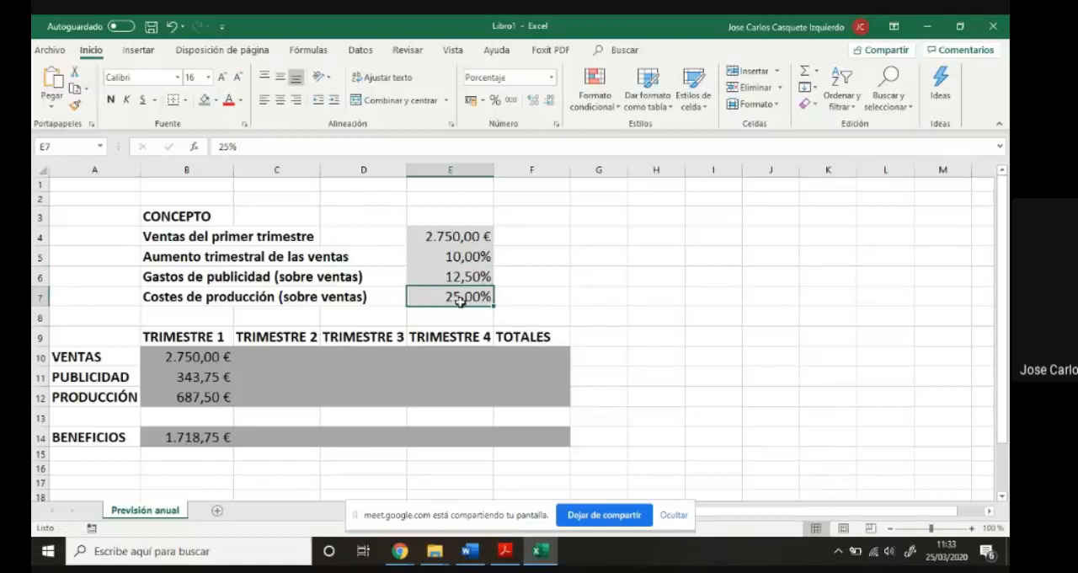
{"action": "type", "text": "18,65"}
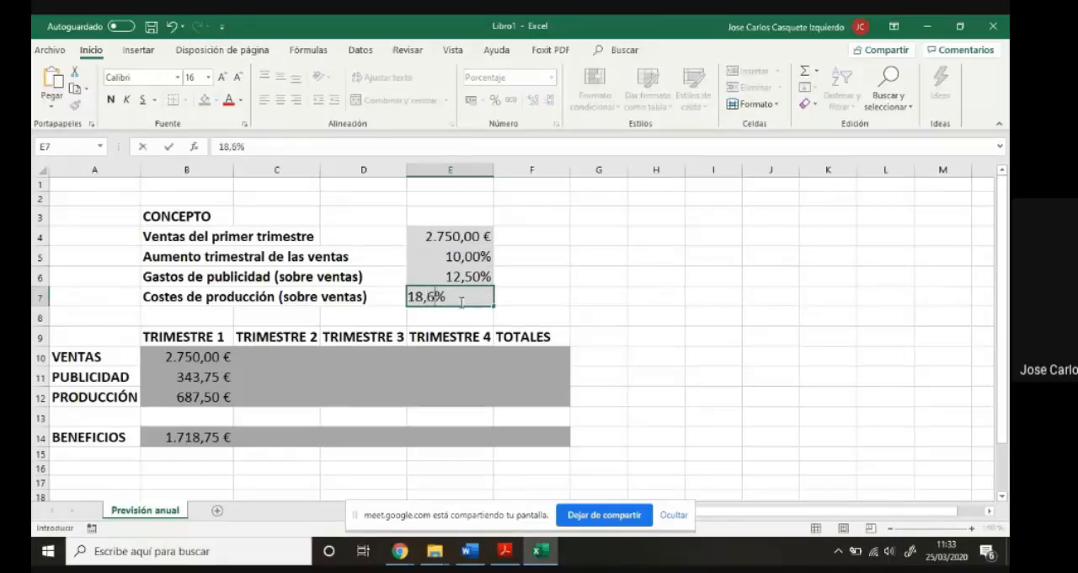
{"action": "key", "text": "Return"}
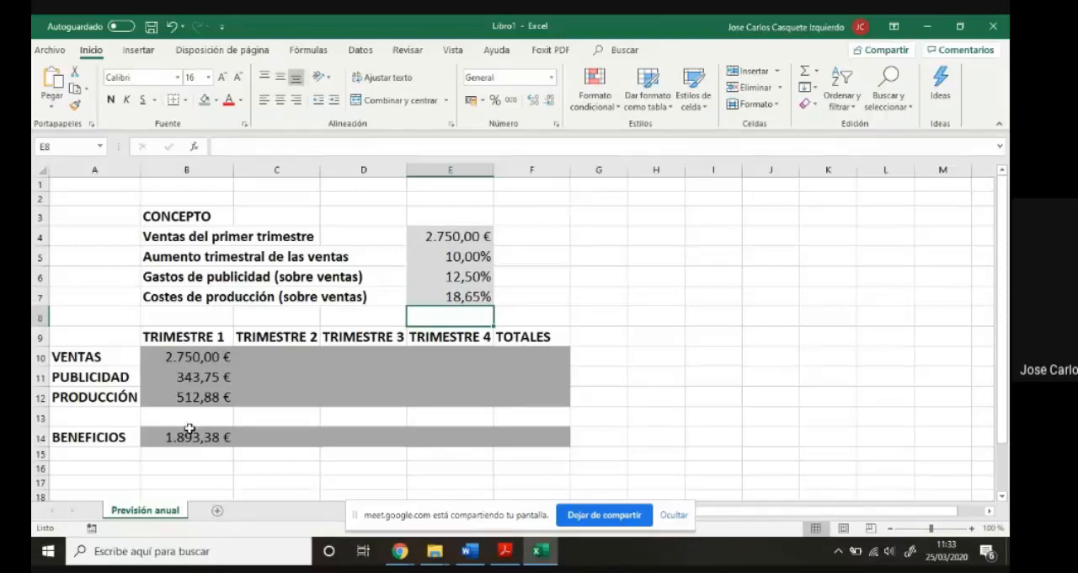
- Change the label in B5 to "Aumento trimestral sobre trimestre anterior" and widen column D slightly to make room for it
{"action": "left_click", "coordinate": [256, 357]}
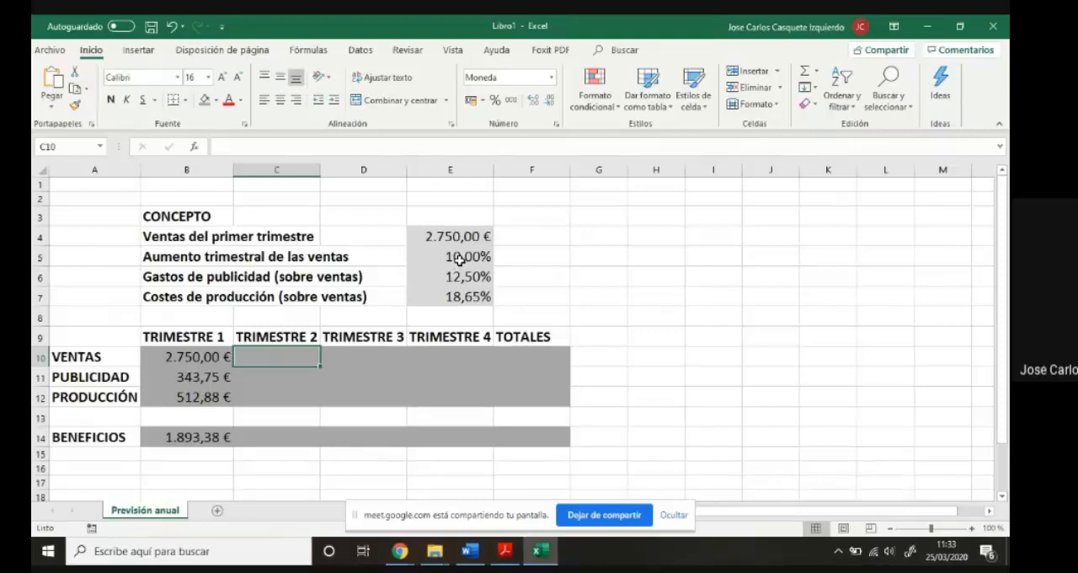
{"action": "left_click", "coordinate": [190, 258]}
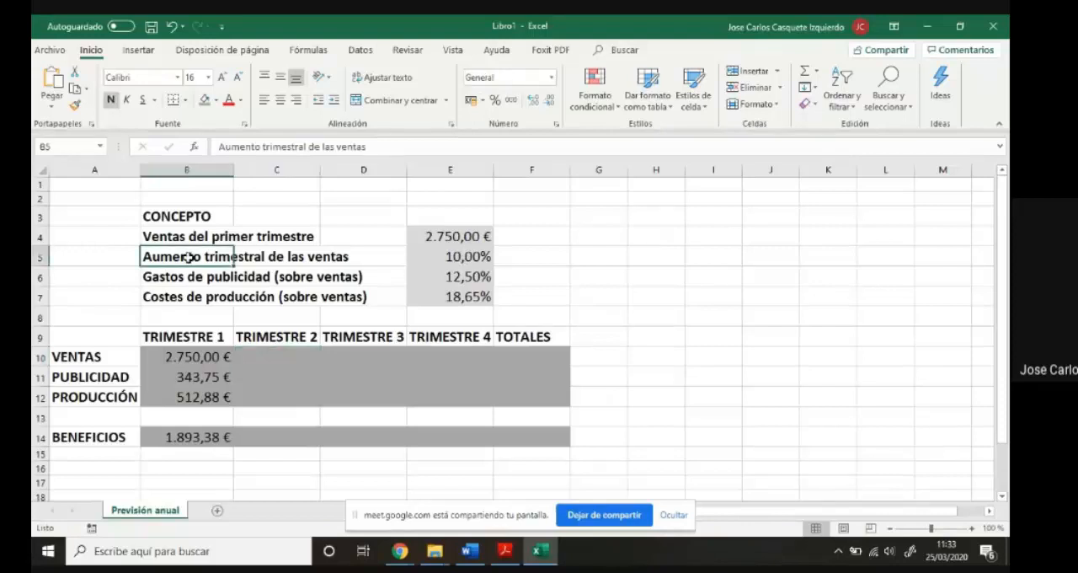
{"action": "left_click", "coordinate": [380, 154]}
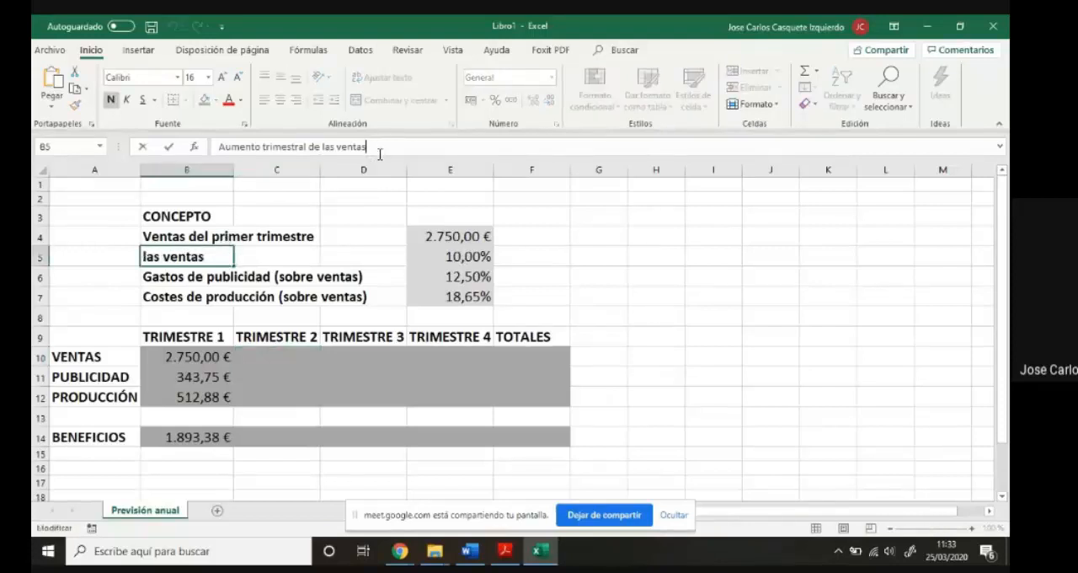
{"action": "type", "text": "8"}
{"action": "key", "text": "BackSpace"}
{"action": "key", "text": "BackSpace"}
{"action": "key", "text": "BackSpace"}
{"action": "key", "text": "BackSpace"}
{"action": "key", "text": "BackSpace"}
{"action": "key", "text": "BackSpace"}
{"action": "key", "text": "BackSpace"}
{"action": "key", "text": "BackSpace"}
{"action": "key", "text": "BackSpace"}
{"action": "key", "text": "BackSpace"}
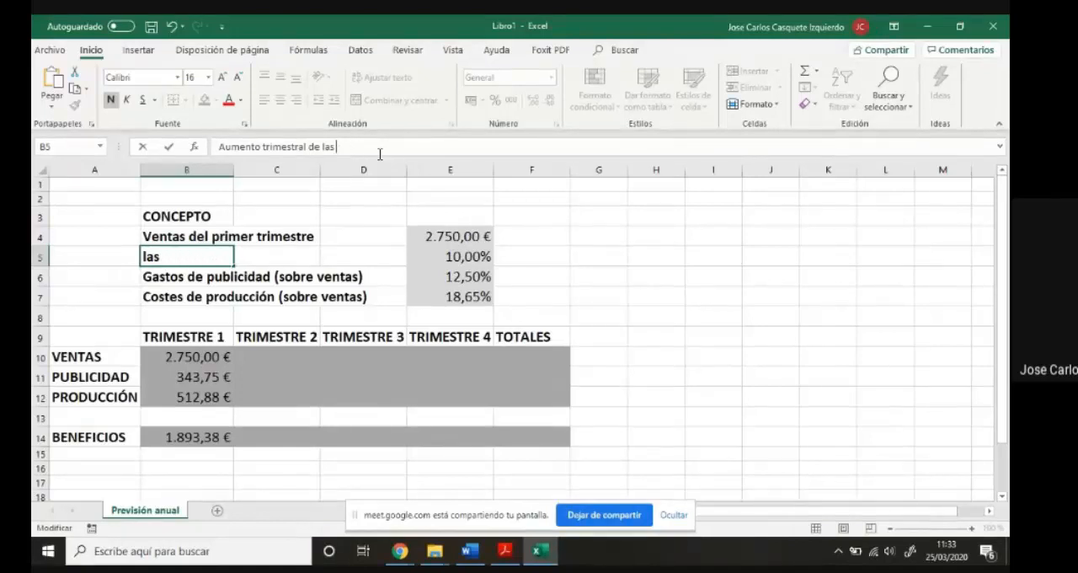
{"action": "key", "text": "BackSpace"}
{"action": "key", "text": "BackSpace"}
{"action": "key", "text": "BackSpace"}
{"action": "key", "text": "BackSpace"}
{"action": "key", "text": "BackSpace"}
{"action": "type", "text": "sobre"}
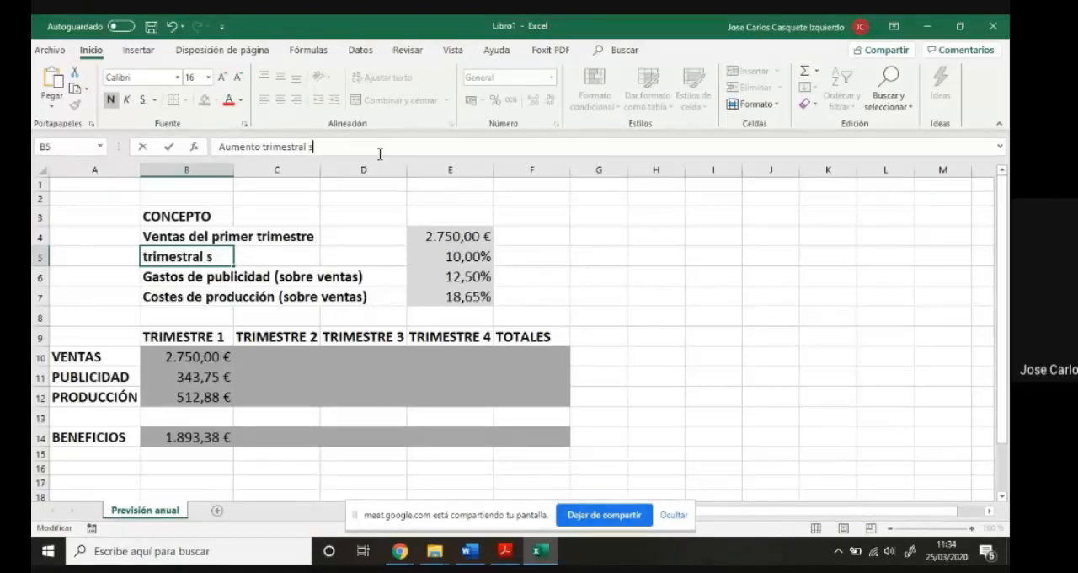
{"action": "type", "text": " trimest"}
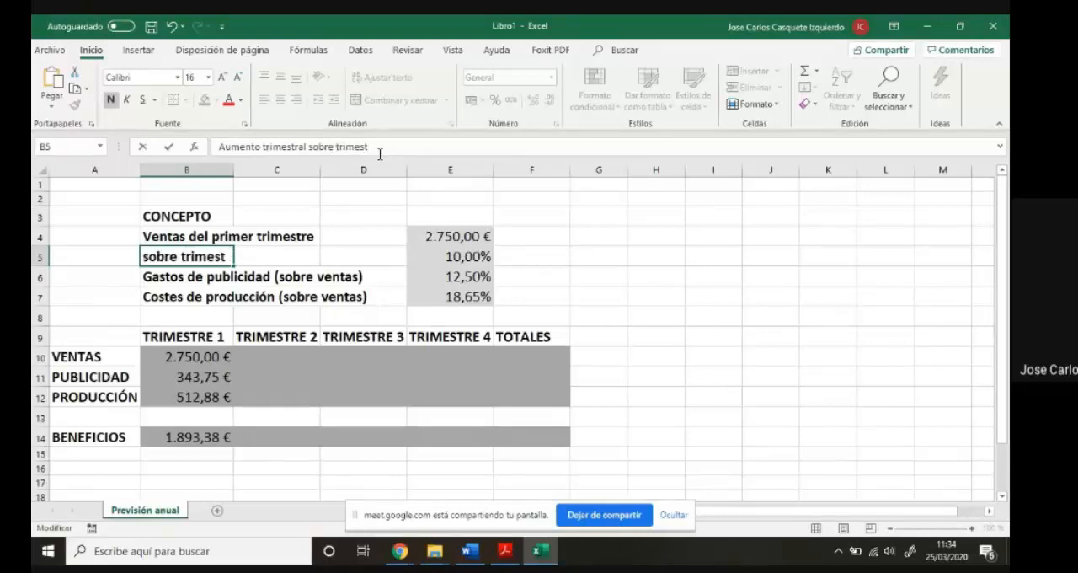
{"action": "type", "text": "re anterior"}
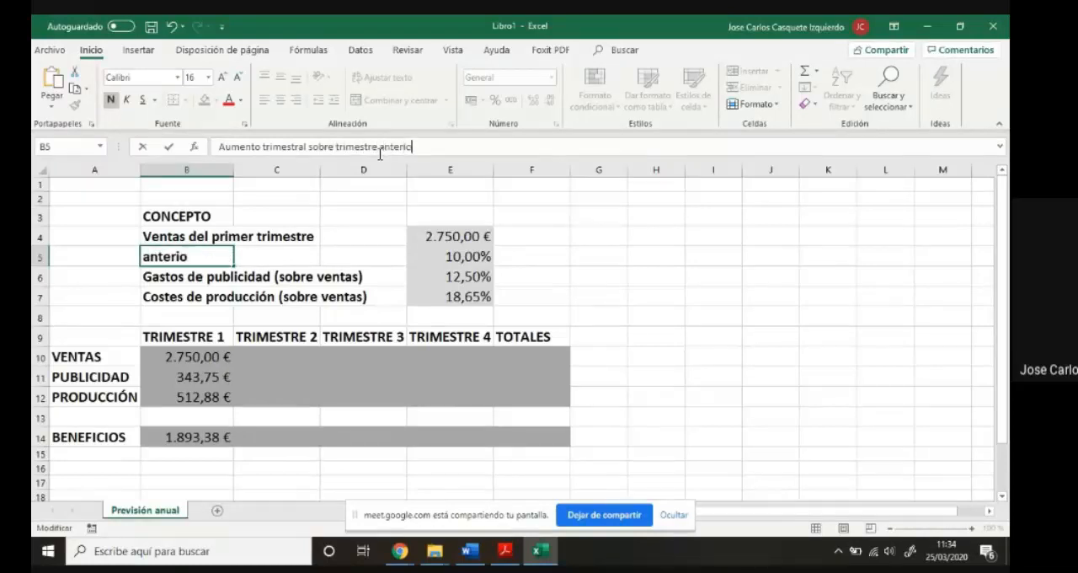
{"action": "key", "text": "Return"}
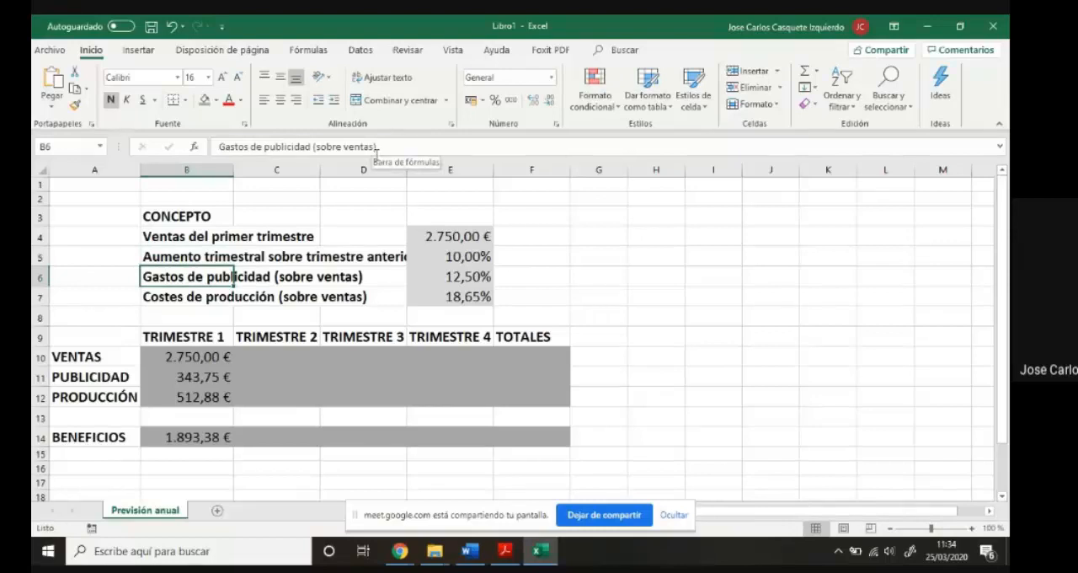
{"action": "left_click_drag", "start_coordinate": [409, 170], "coordinate": [415, 171]}
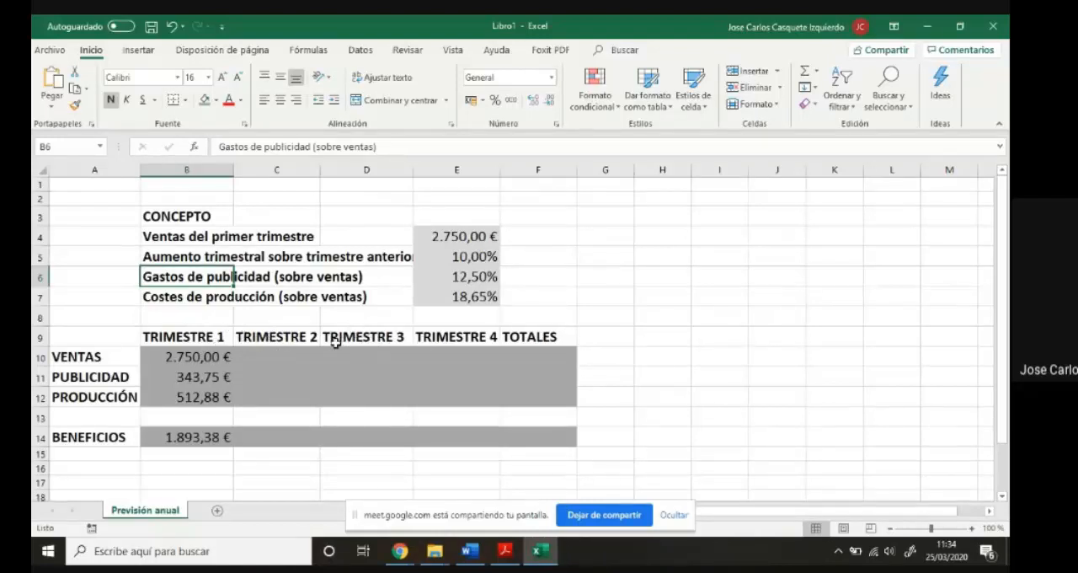
- Enter the formula =B10+(E5*B10) in C10 for the second-quarter sales
{"action": "left_click", "coordinate": [269, 358]}
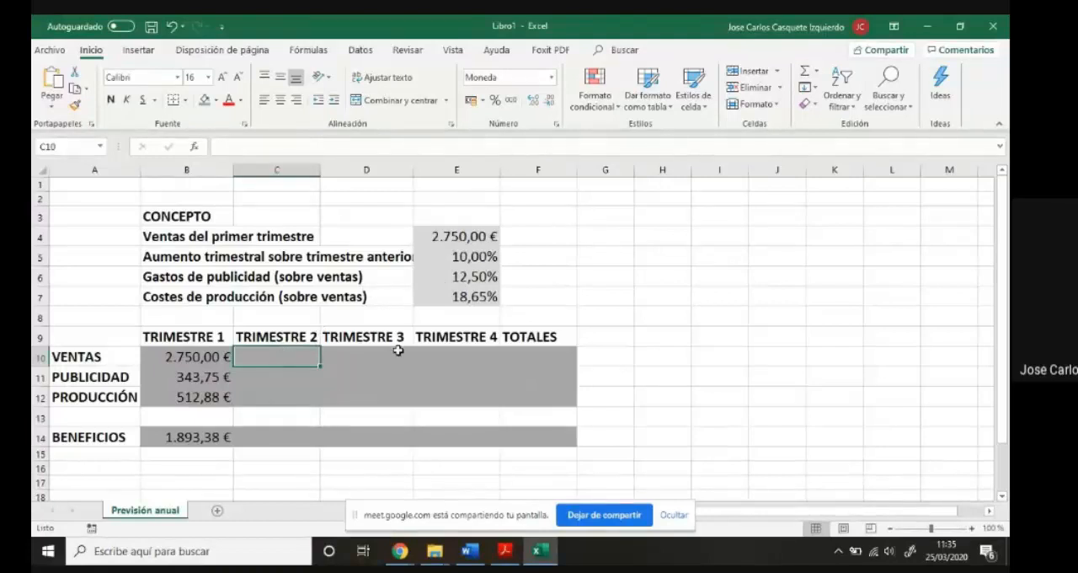
{"action": "type", "text": "="}
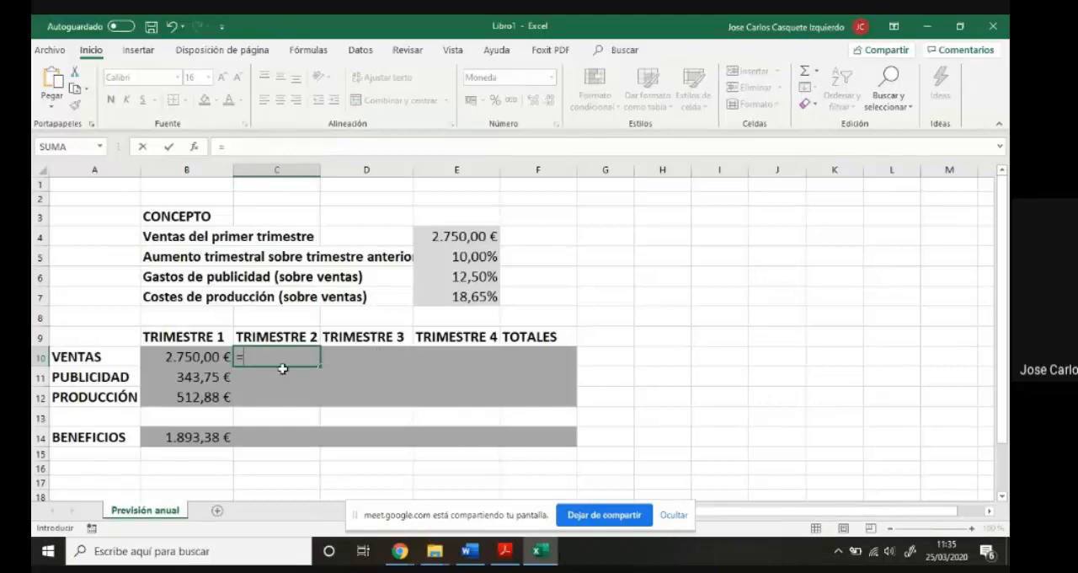
{"action": "left_click", "coordinate": [209, 357]}
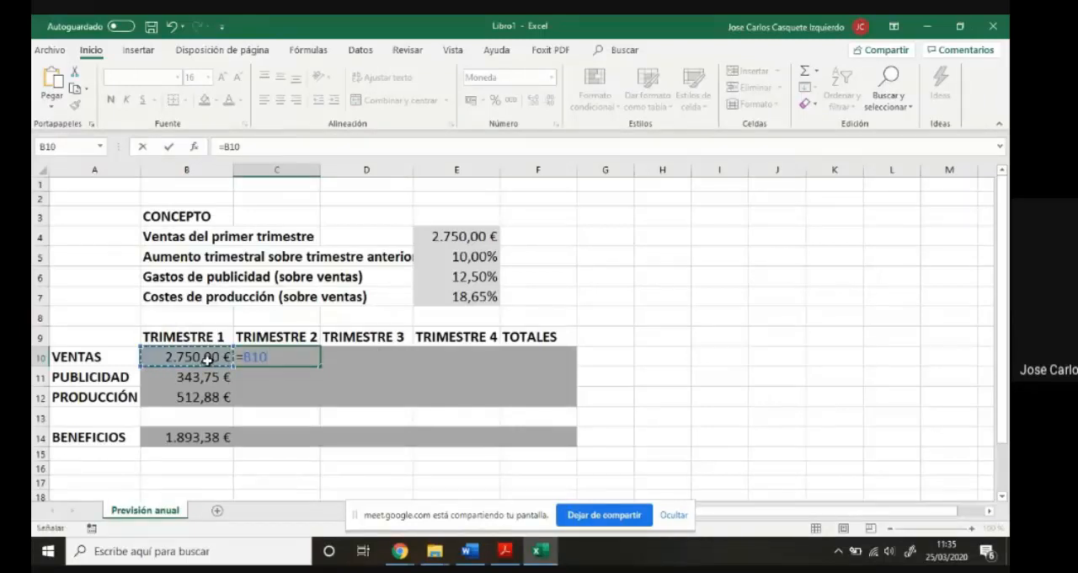
{"action": "type", "text": "+("}
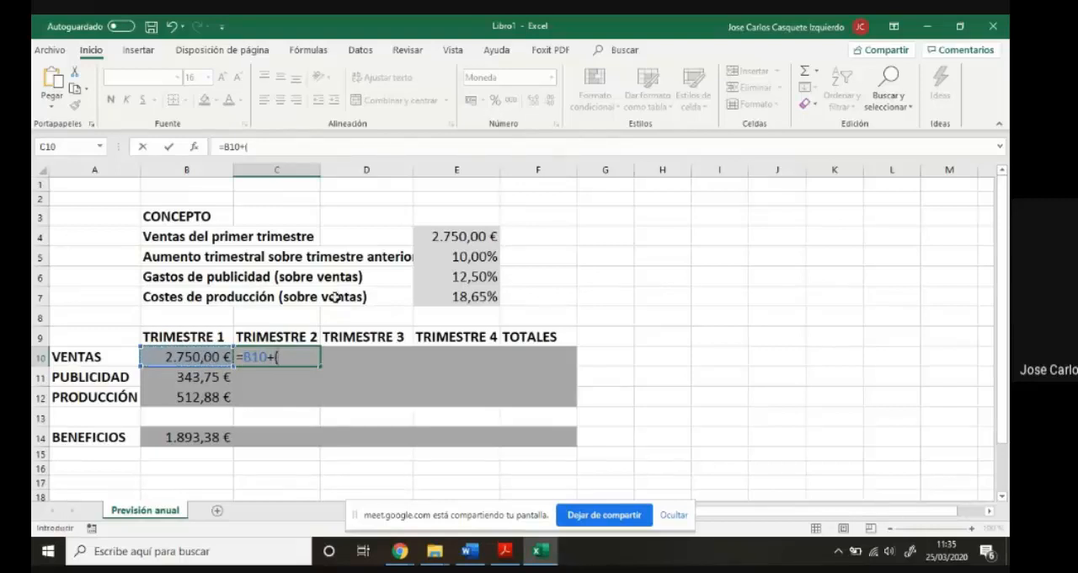
{"action": "left_click", "coordinate": [440, 258]}
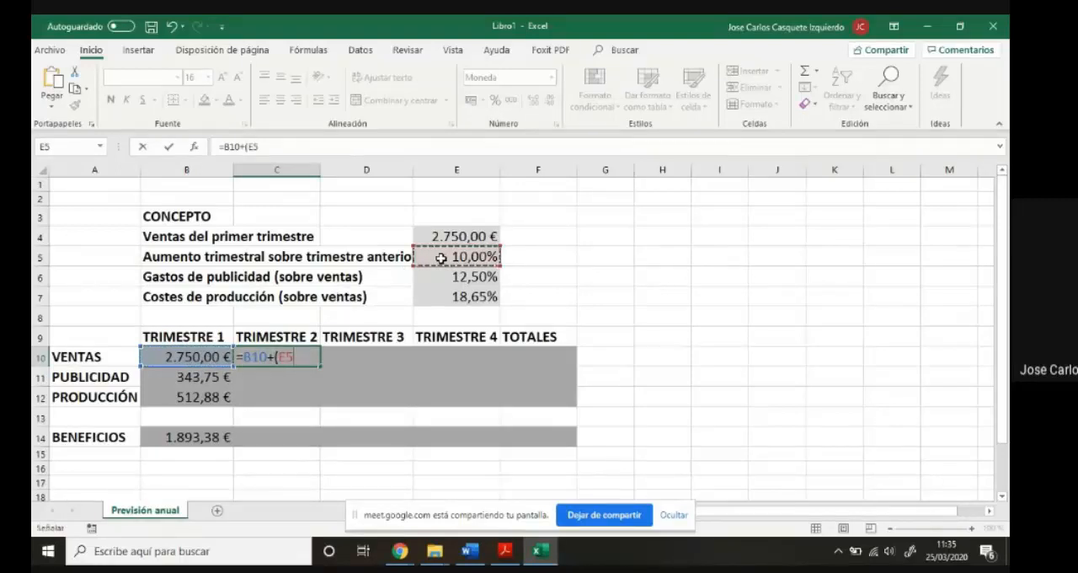
{"action": "type", "text": "*"}
{"action": "left_click", "coordinate": [217, 356]}
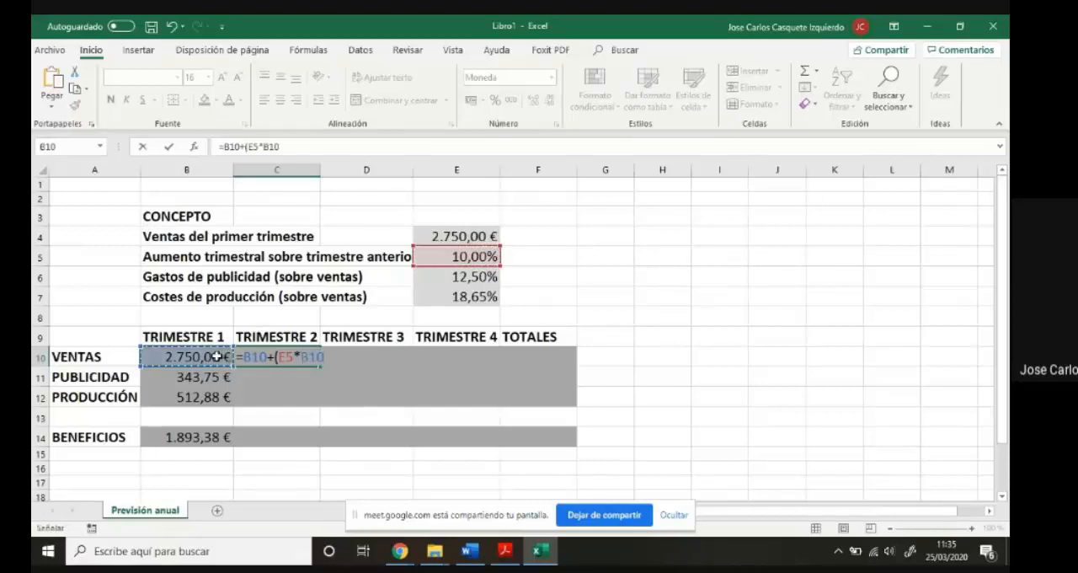
{"action": "type", "text": ")"}
{"action": "key", "text": "Return"}
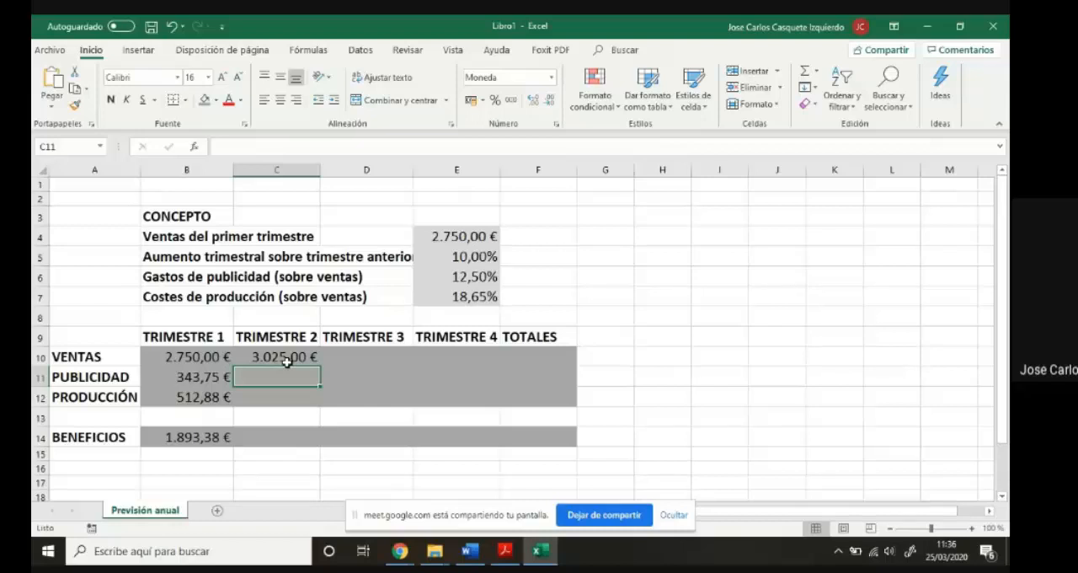
- Enter the formula =C10+(C10*E5) in D10 for the third-quarter sales
{"action": "left_click", "coordinate": [344, 357]}
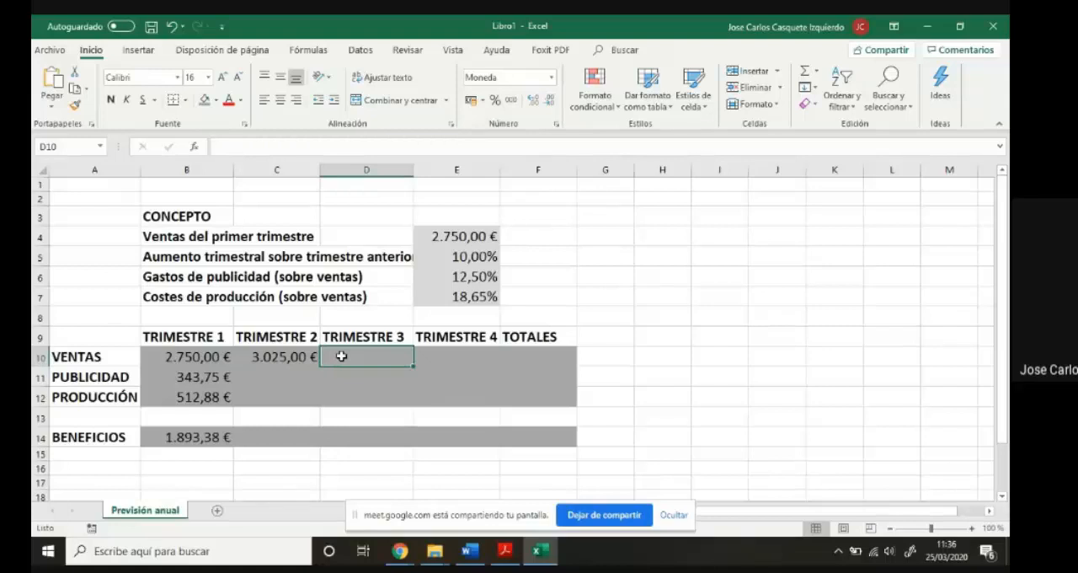
{"action": "type", "text": "="}
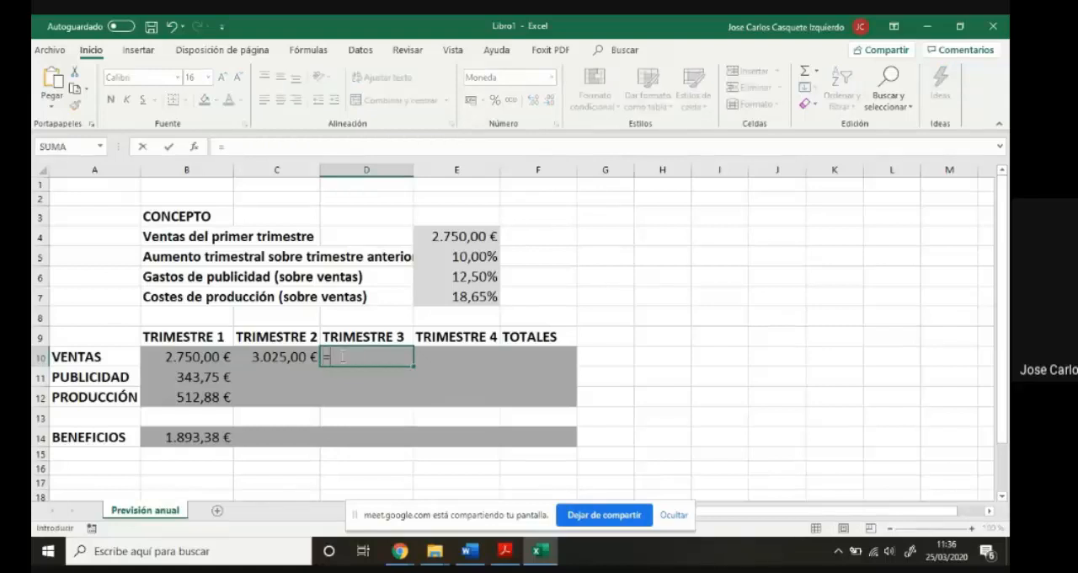
{"action": "left_click", "coordinate": [274, 359]}
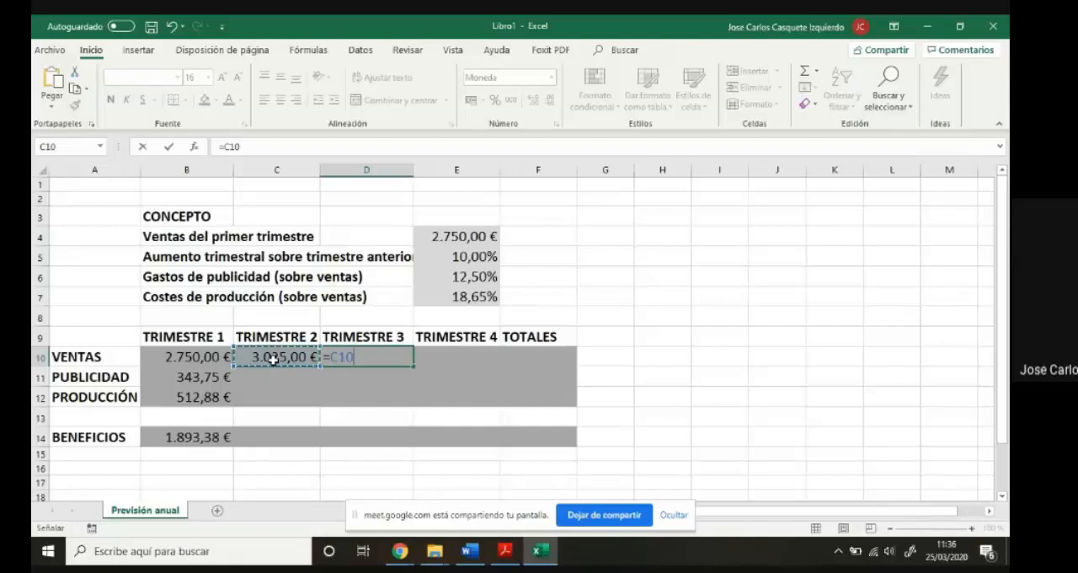
{"action": "type", "text": "+("}
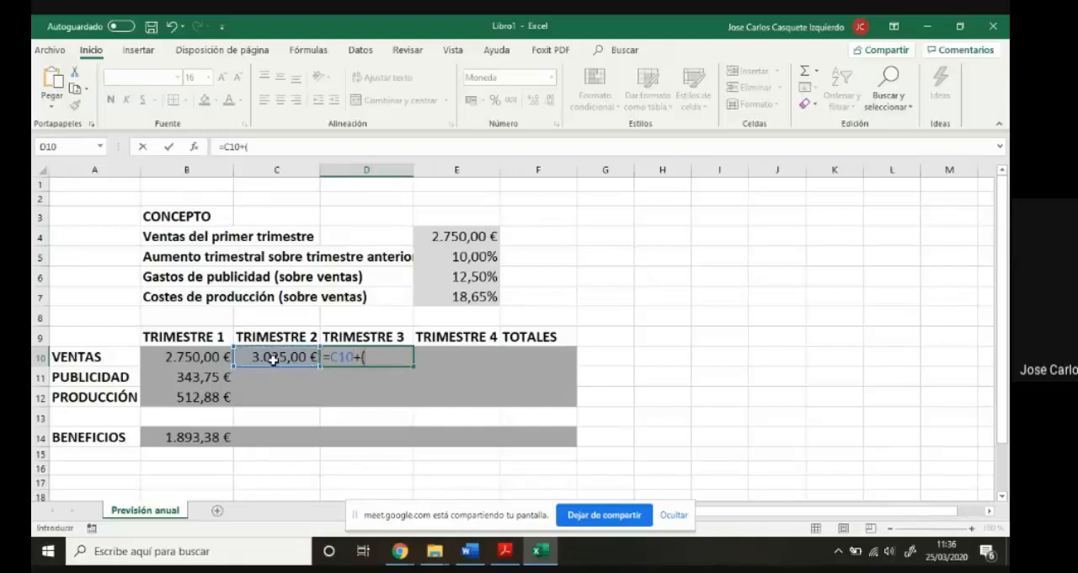
{"action": "left_click", "coordinate": [274, 359]}
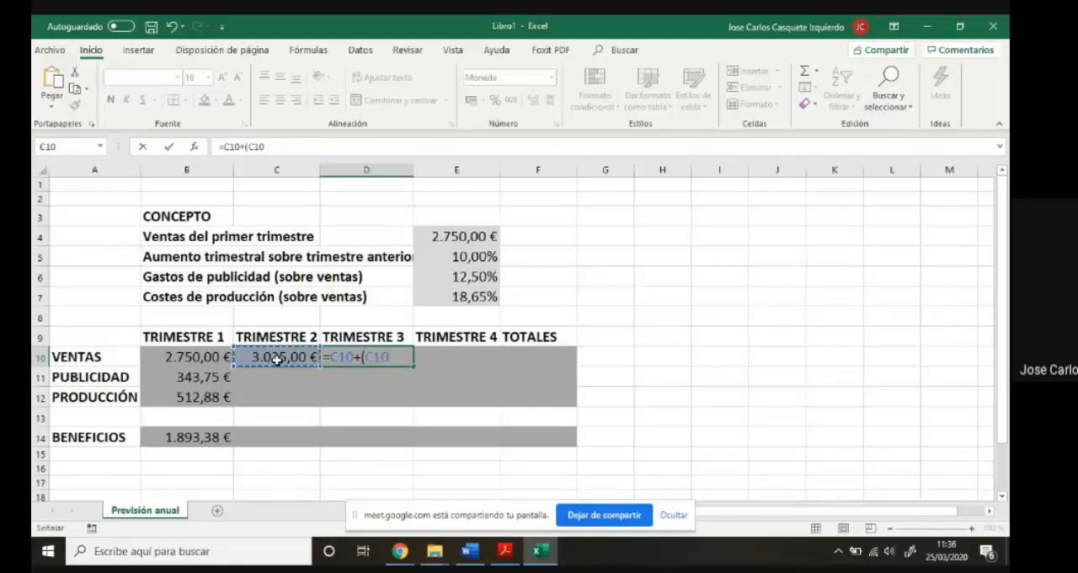
{"action": "type", "text": "*"}
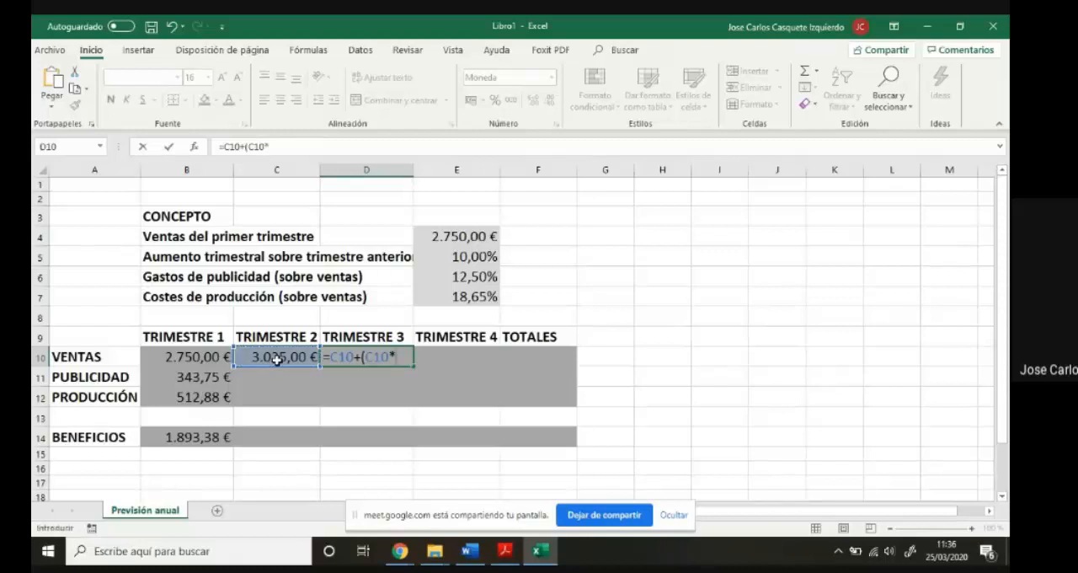
{"action": "left_click", "coordinate": [446, 258]}
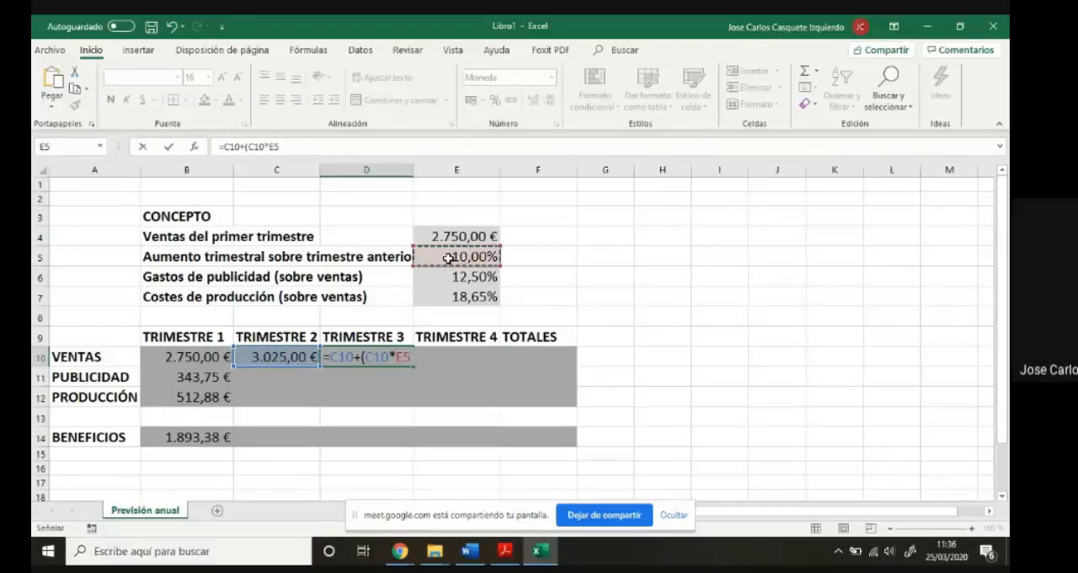
{"action": "type", "text": ")"}
{"action": "key", "text": "Return"}
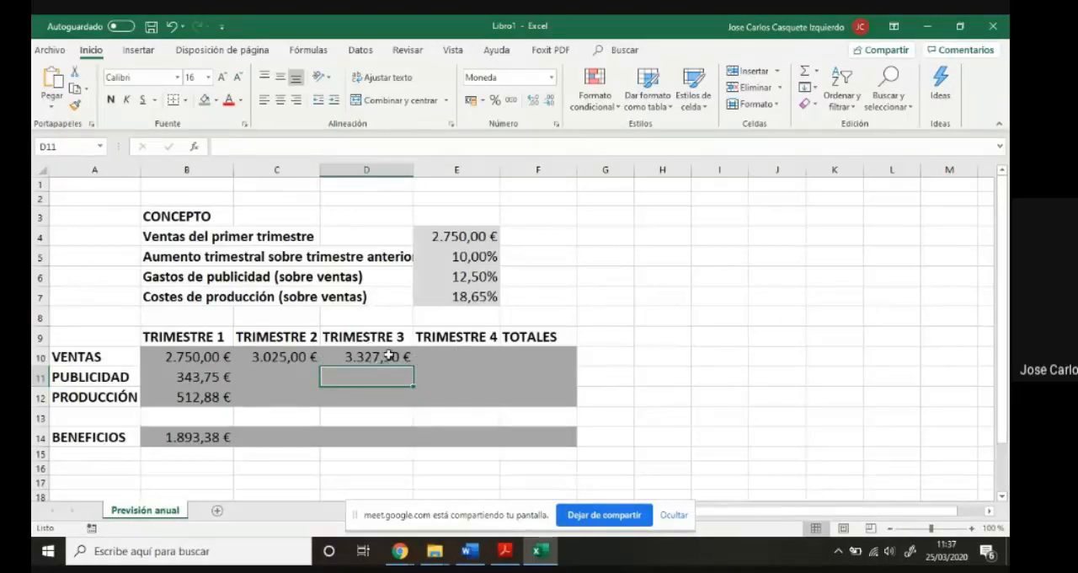
- Enter the formula =D10+(D10*E5) in E10 for the fourth-quarter sales
{"action": "left_click", "coordinate": [427, 358]}
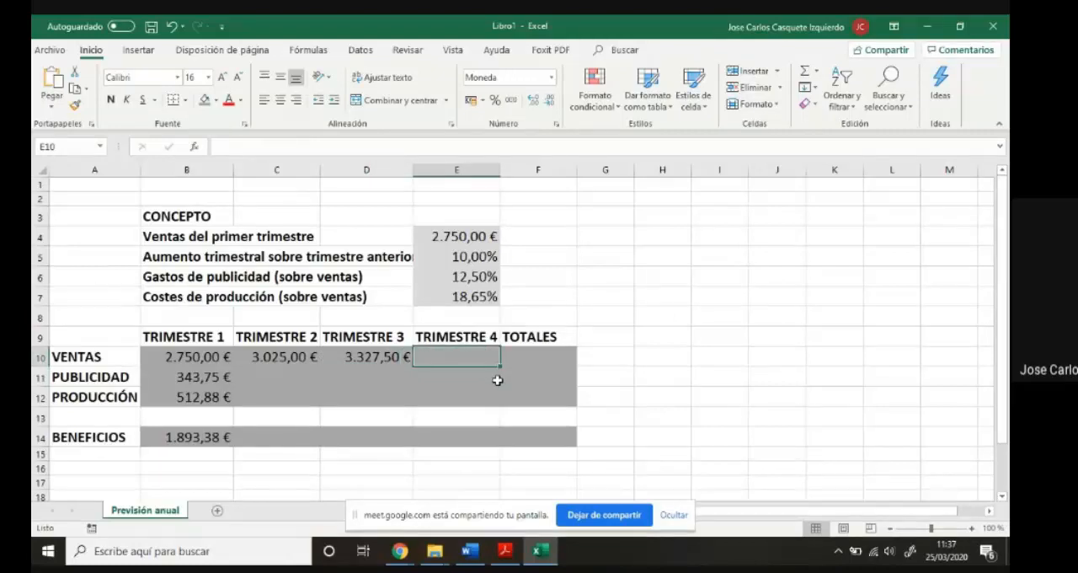
{"action": "type", "text": "="}
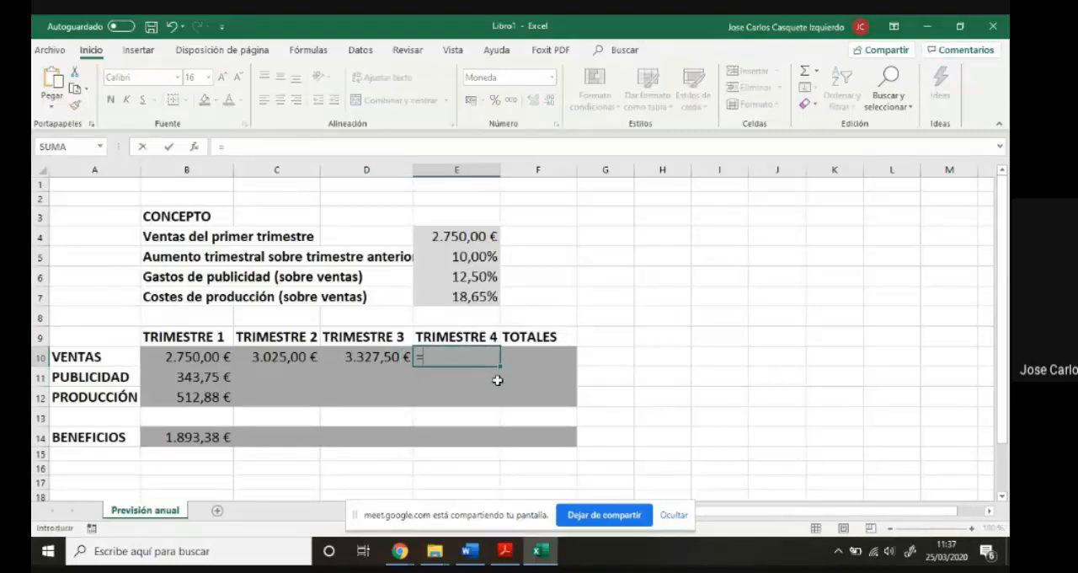
{"action": "left_click", "coordinate": [373, 357]}
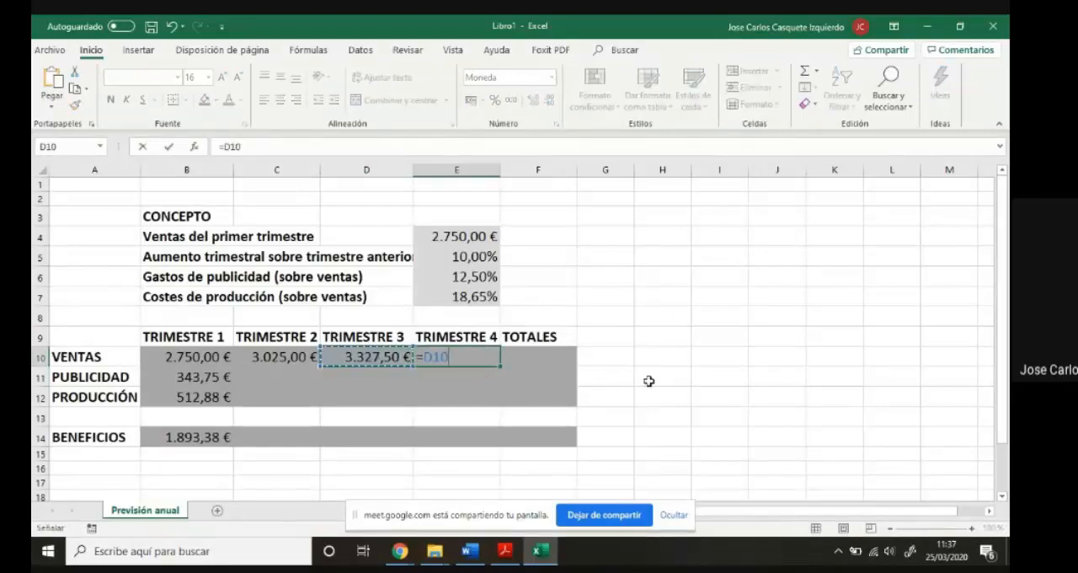
{"action": "type", "text": "+("}
{"action": "left_click", "coordinate": [395, 356]}
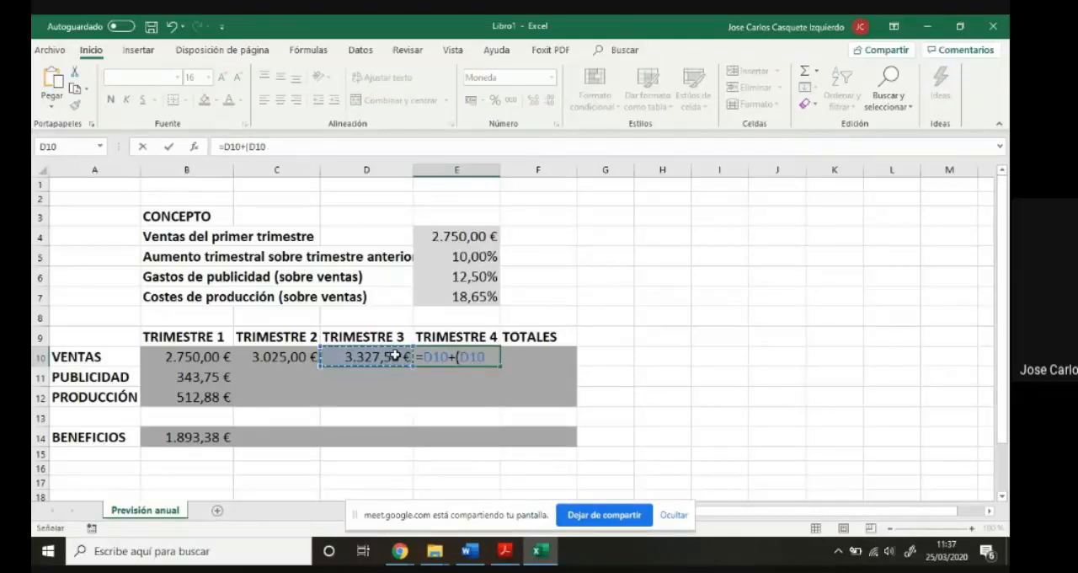
{"action": "type", "text": "*"}
{"action": "left_click", "coordinate": [463, 258]}
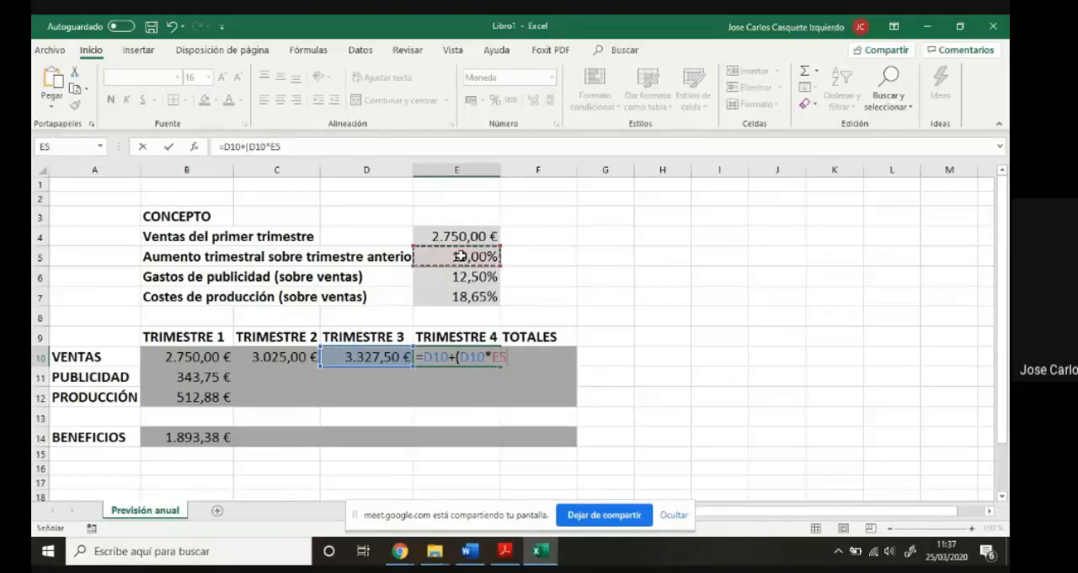
{"action": "type", "text": ")"}
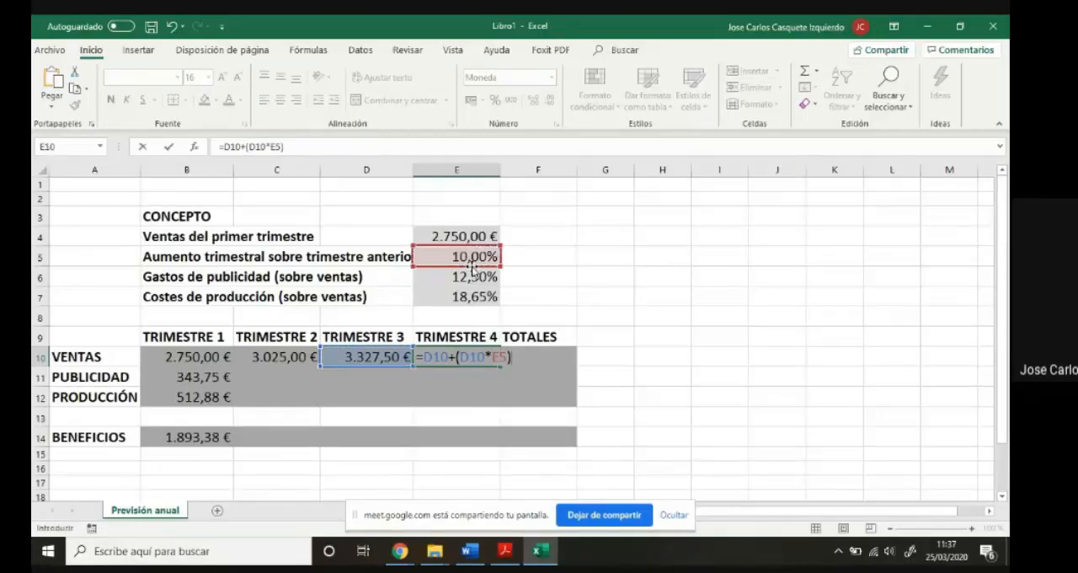
{"action": "key", "text": "Return"}
- Compare the sales formulas in C10, D10 and E10 and check the percentages in E5 to E7 that feed the calculations
{"action": "left_click", "coordinate": [451, 358]}
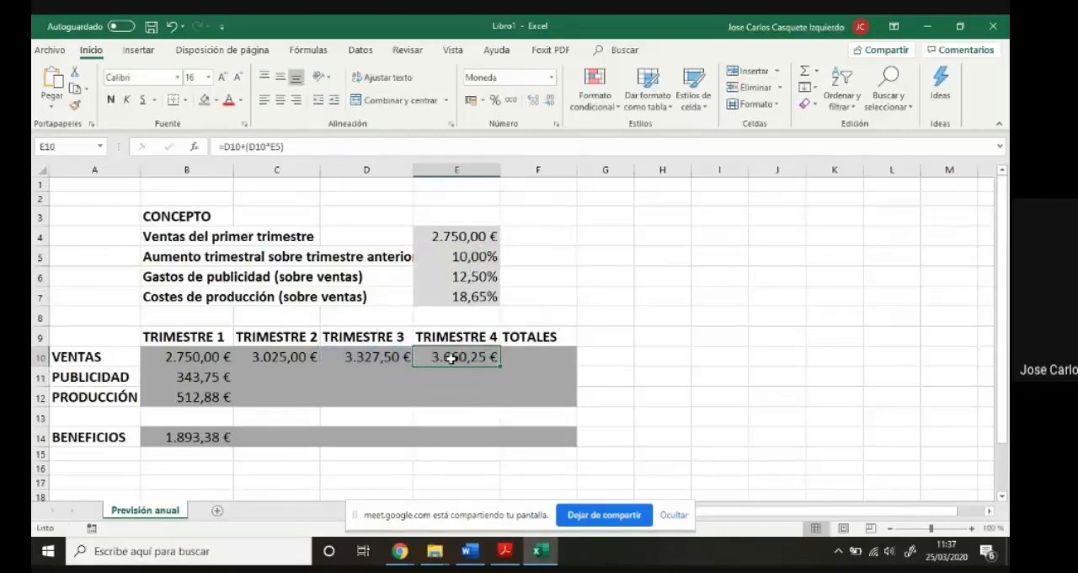
{"action": "left_click", "coordinate": [330, 357]}
{"action": "left_click", "coordinate": [289, 357]}
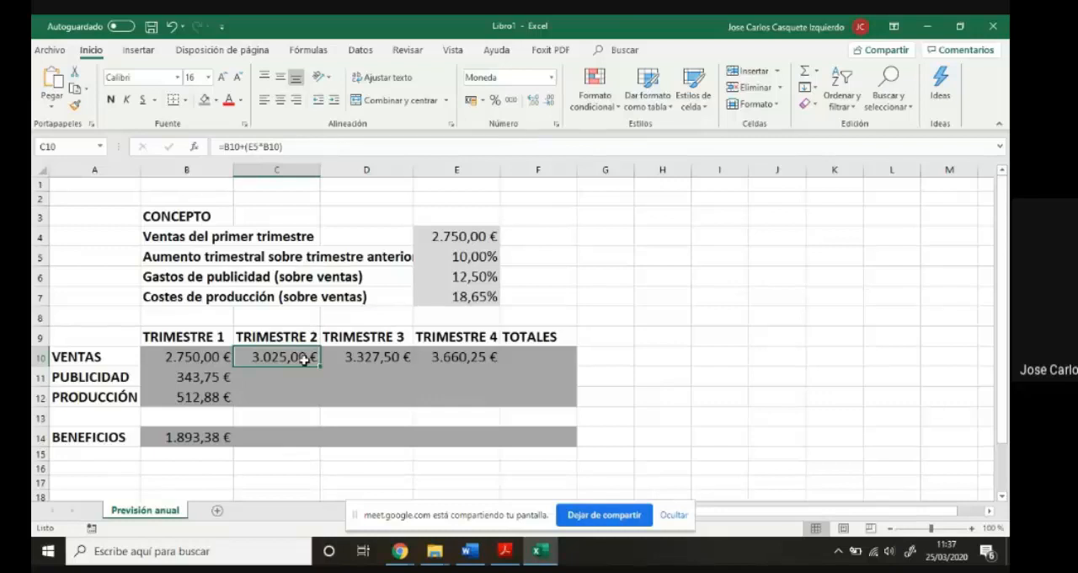
{"action": "left_click", "coordinate": [360, 354]}
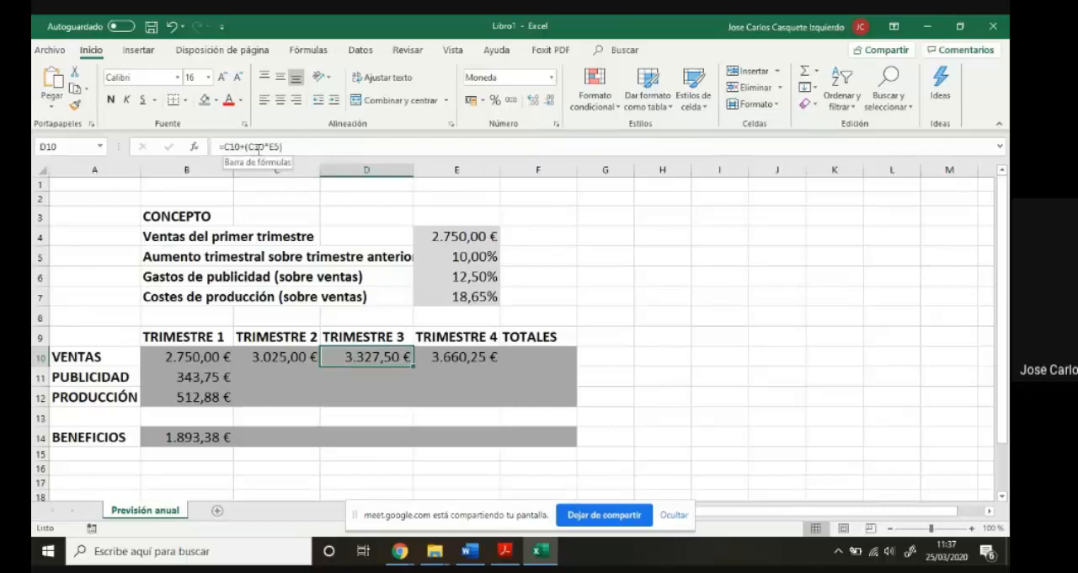
{"action": "left_click", "coordinate": [453, 355]}
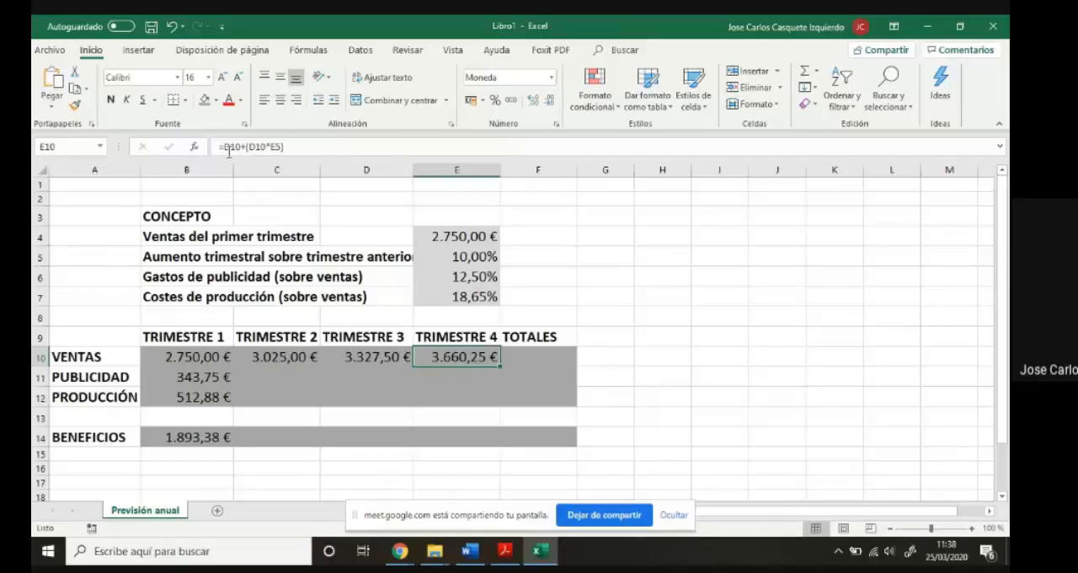
{"action": "left_click", "coordinate": [377, 357]}
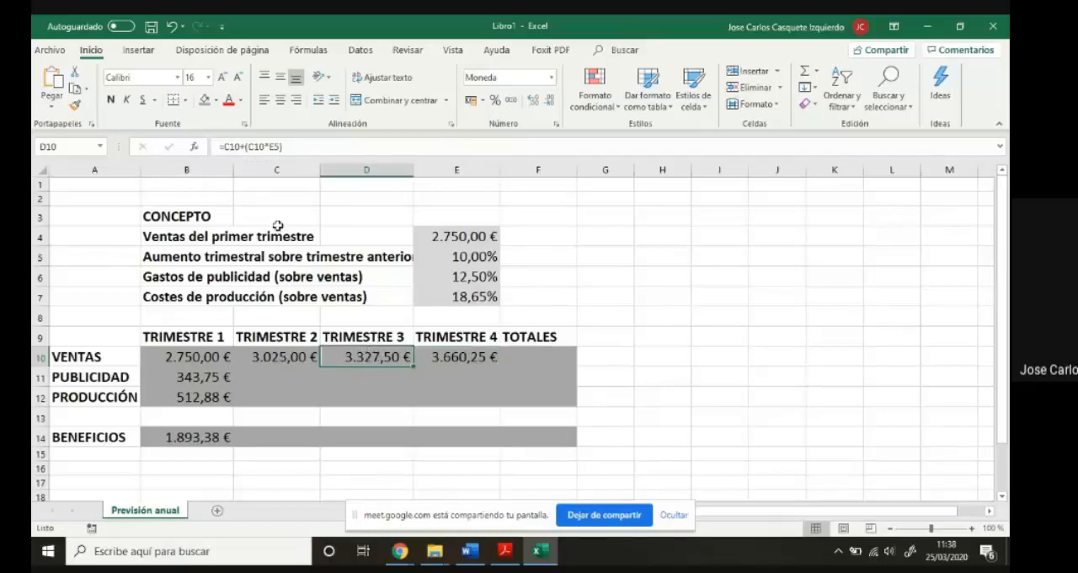
{"action": "left_click", "coordinate": [290, 357]}
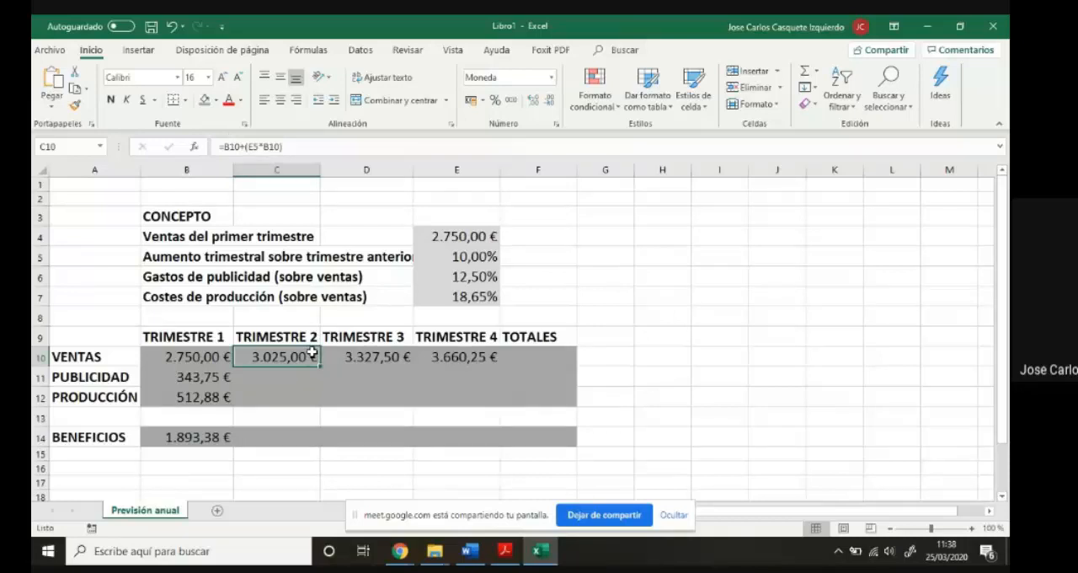
{"action": "left_click", "coordinate": [440, 257]}
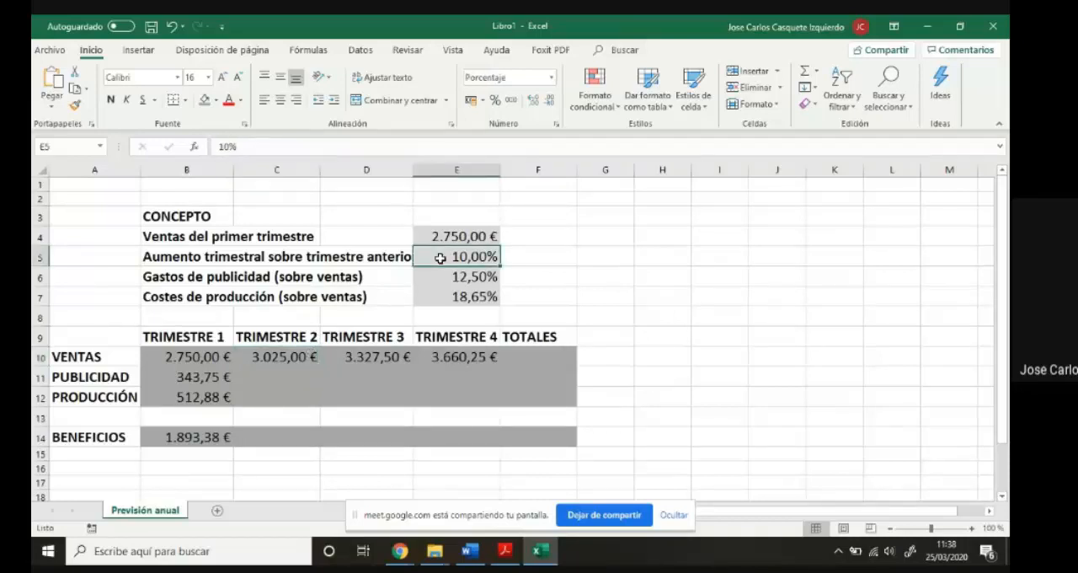
{"action": "left_click", "coordinate": [374, 352]}
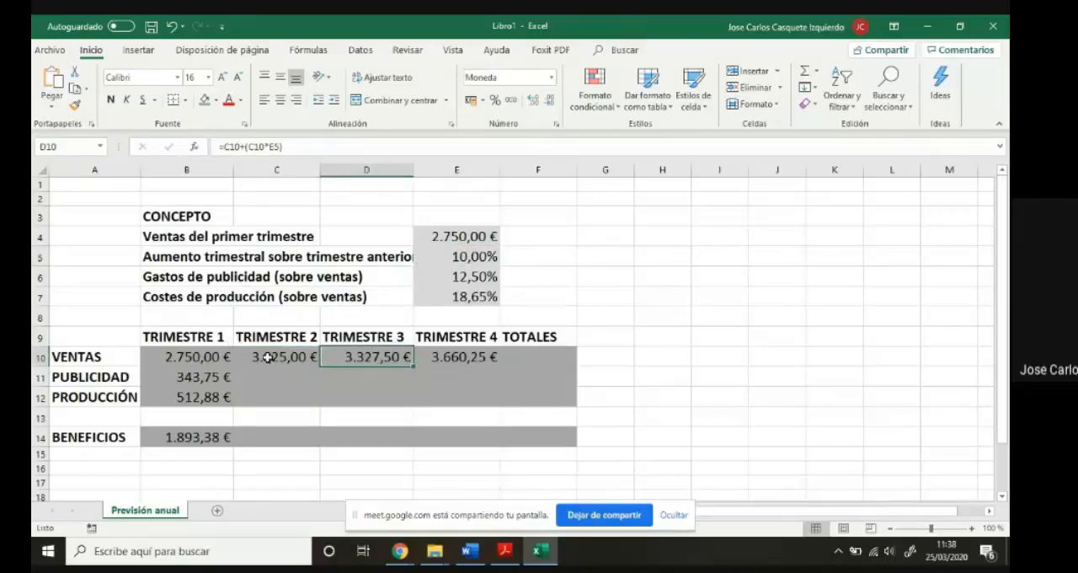
{"action": "left_click", "coordinate": [268, 356]}
{"action": "left_click", "coordinate": [444, 354]}
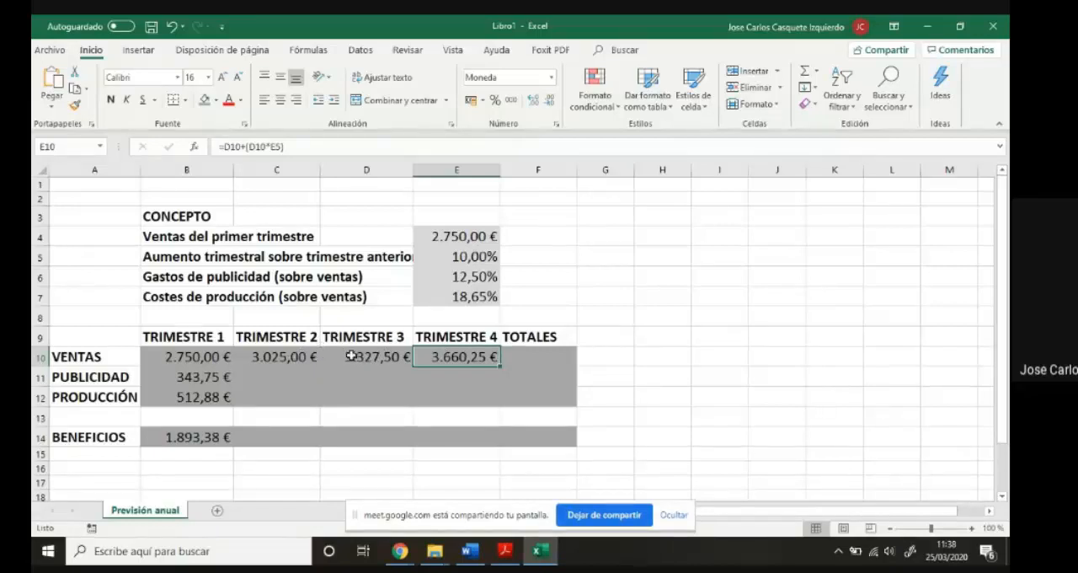
{"action": "left_click", "coordinate": [471, 257]}
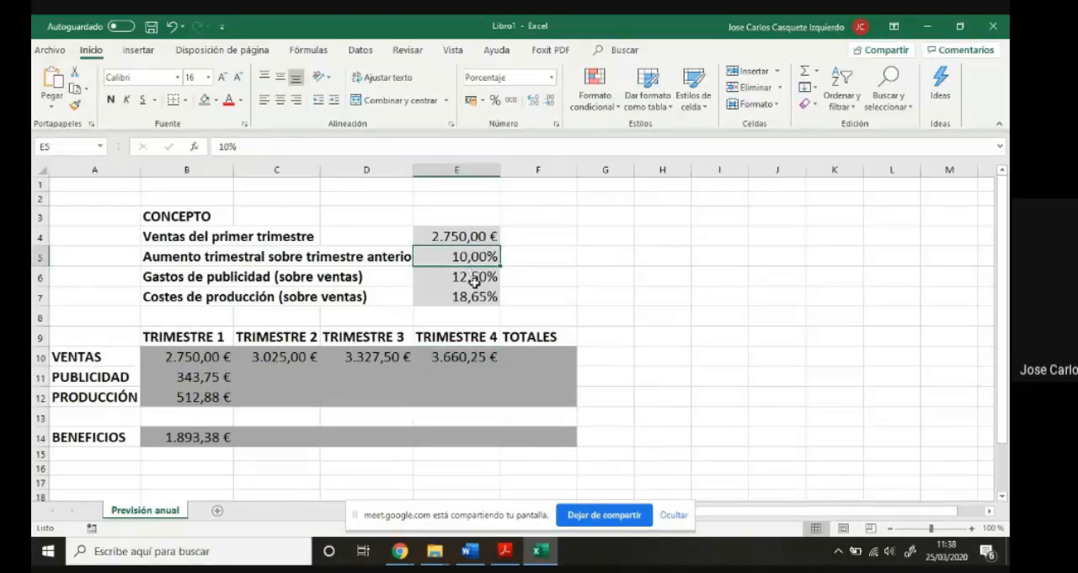
{"action": "left_click", "coordinate": [473, 278]}
{"action": "left_click", "coordinate": [475, 294]}
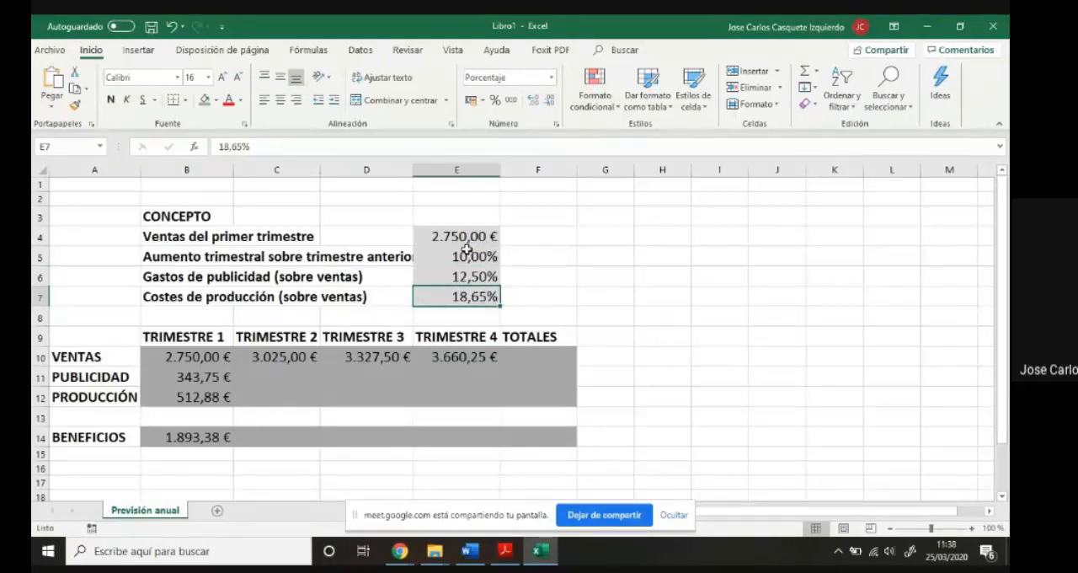
{"action": "left_click", "coordinate": [440, 353]}
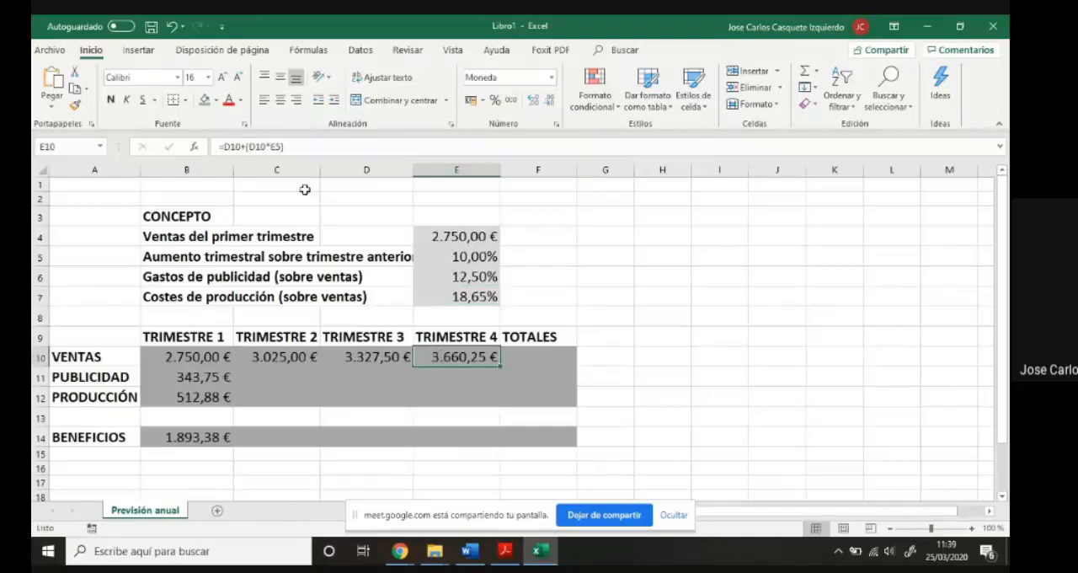
{"action": "left_click", "coordinate": [355, 354]}
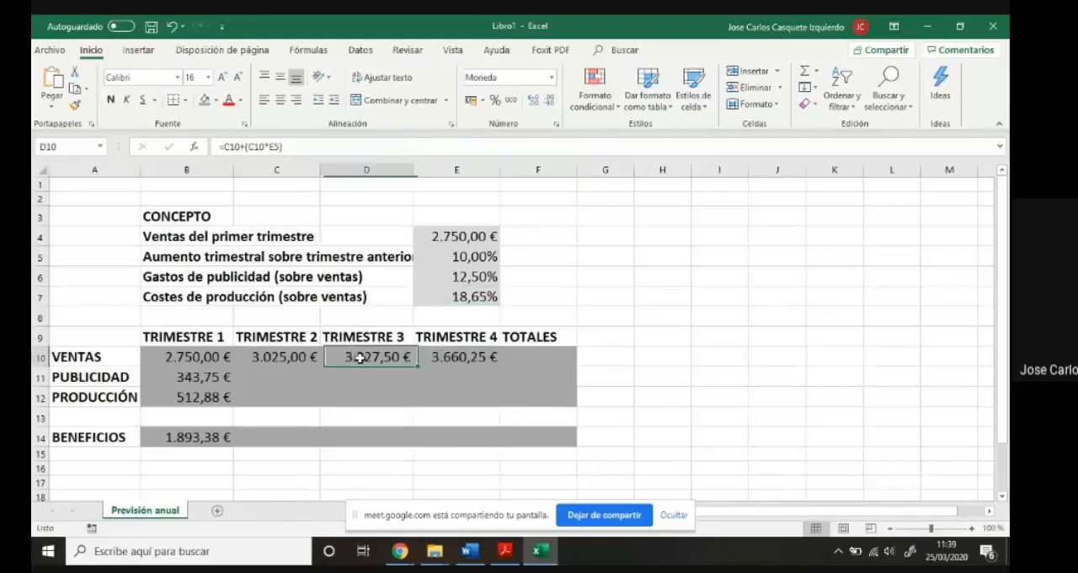
{"action": "left_click", "coordinate": [301, 357]}
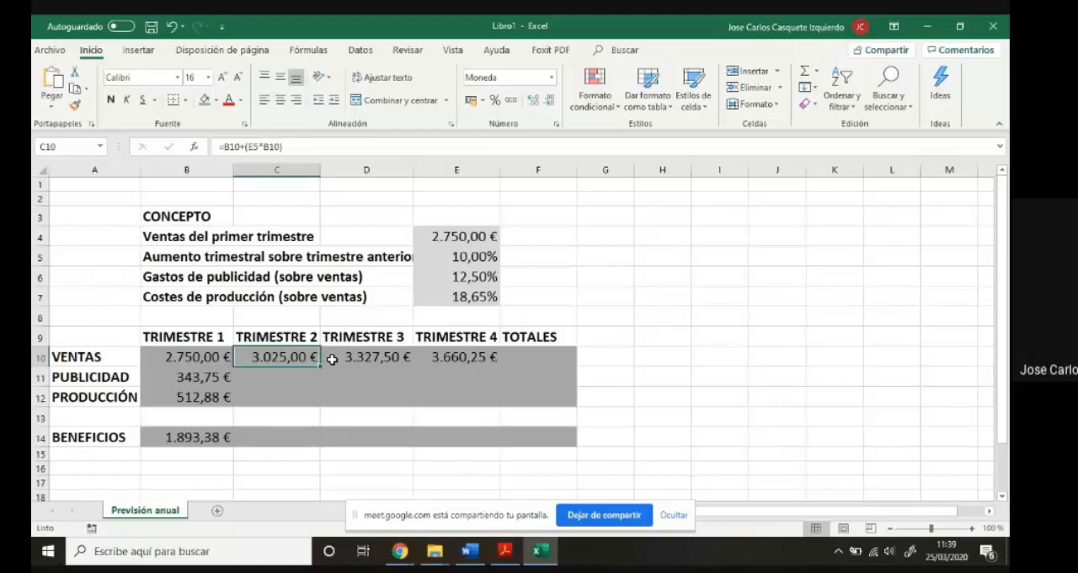
- Clear the third- and fourth-quarter sales formulas from D10 and E10
{"action": "left_click", "coordinate": [391, 356]}
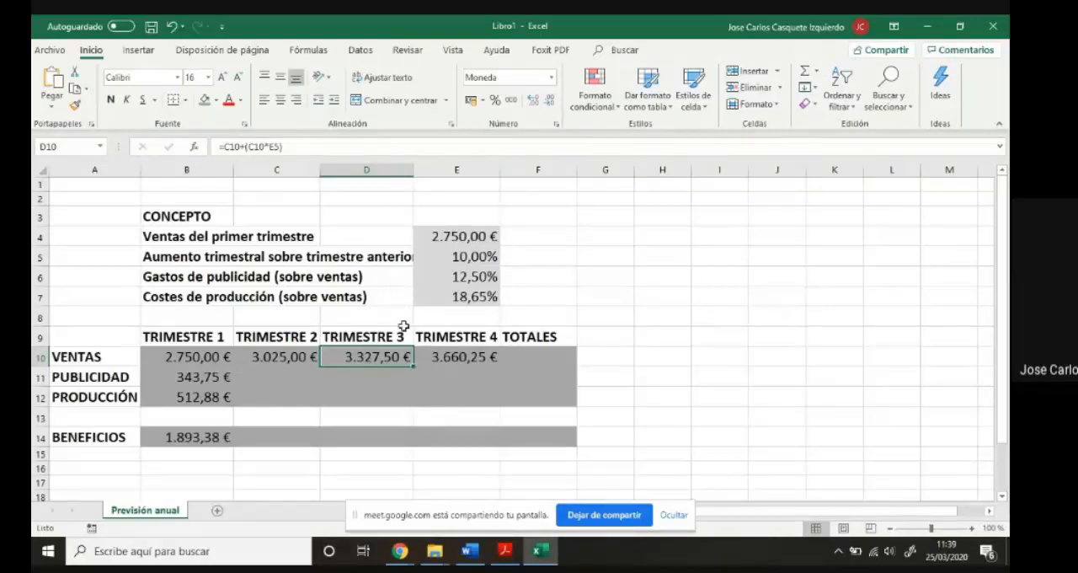
{"action": "key", "text": "Delete"}
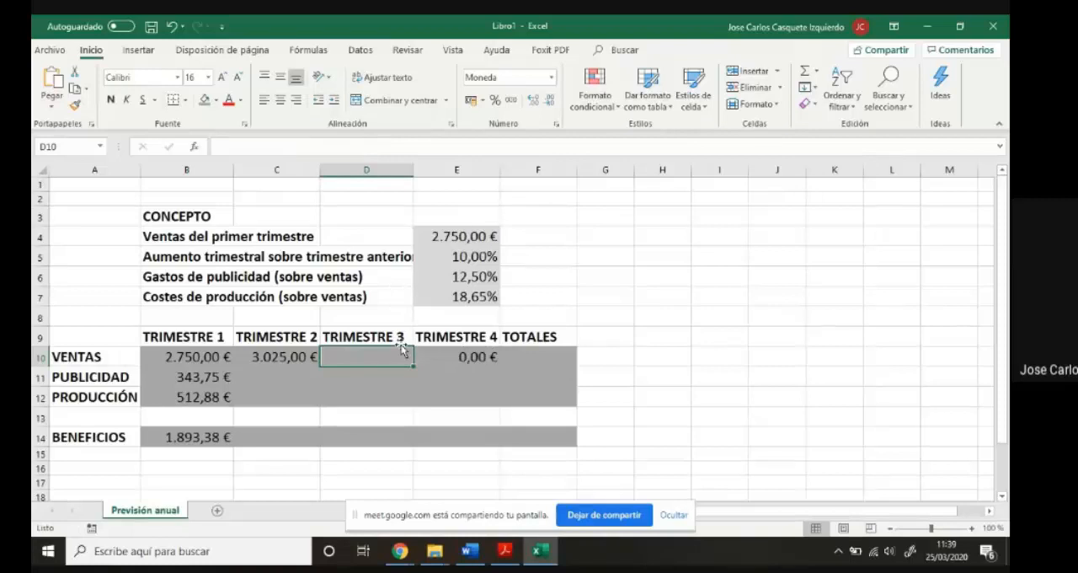
{"action": "left_click", "coordinate": [439, 360]}
{"action": "key", "text": "Delete"}
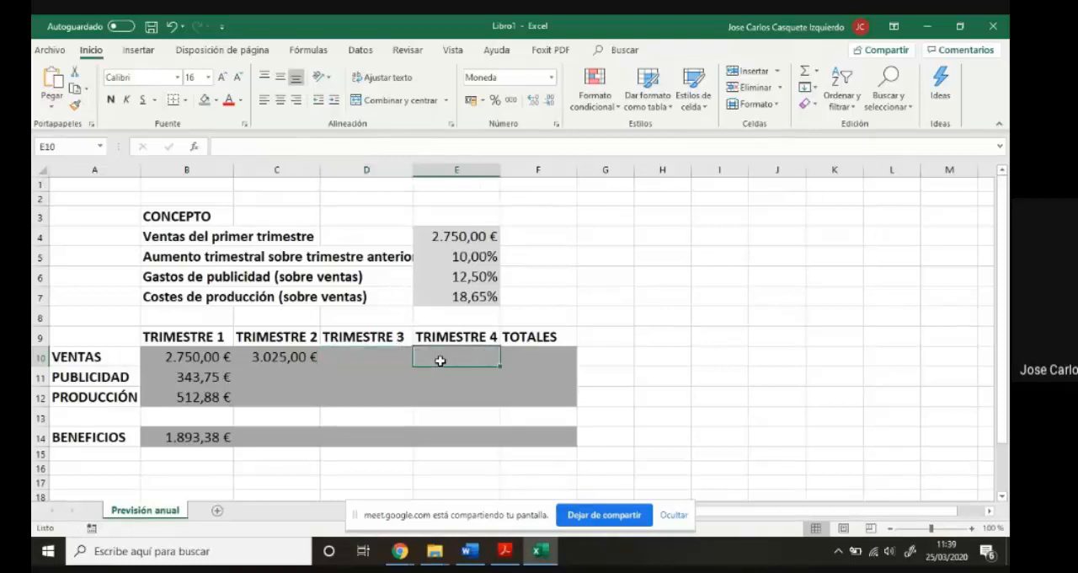
{"action": "left_click", "coordinate": [355, 358]}
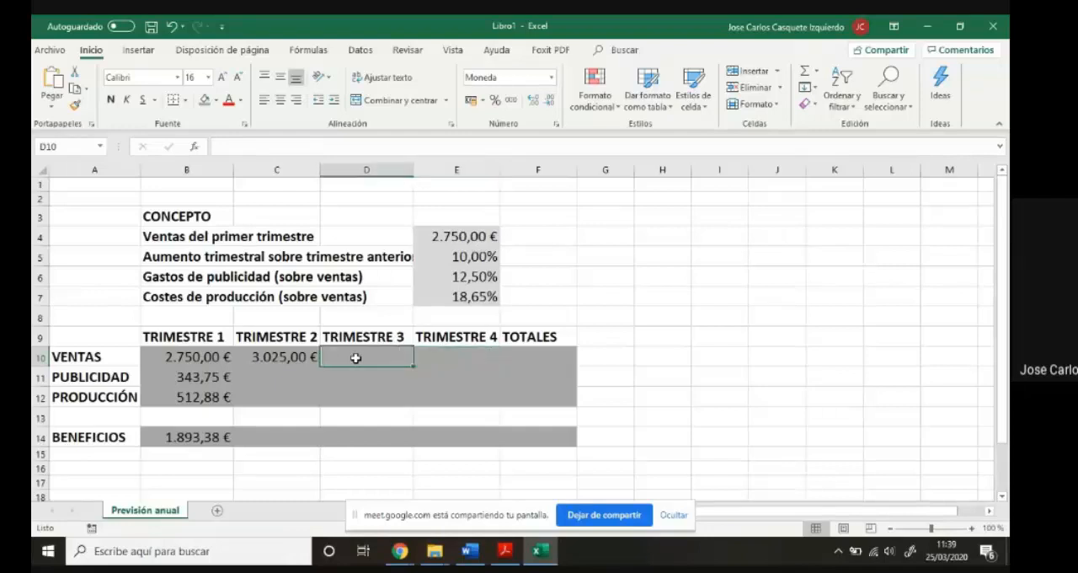
{"action": "left_click", "coordinate": [439, 358]}
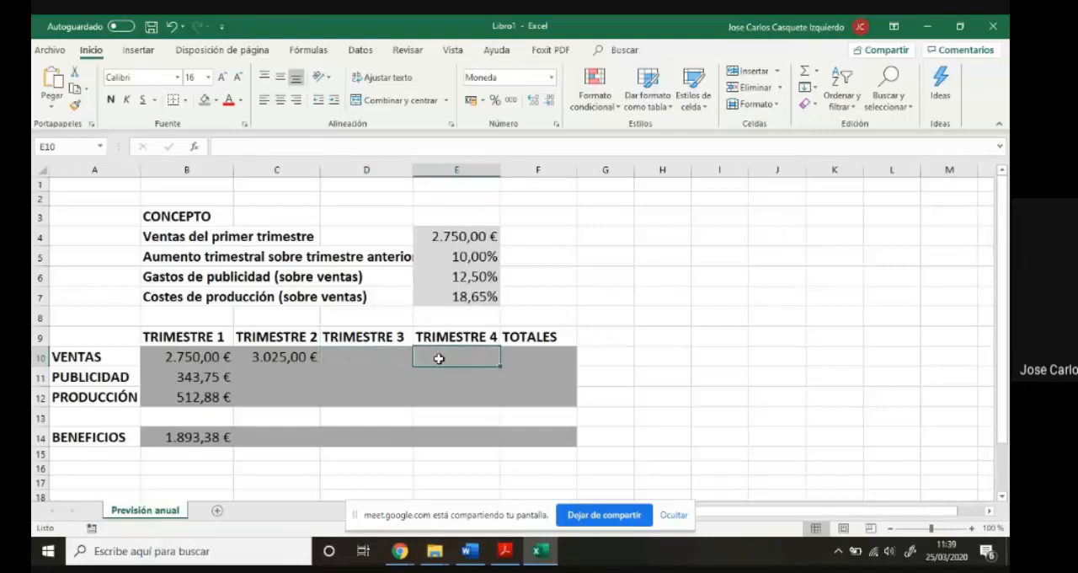
- Fill the second-quarter sales formula from C10 across to D10 and E10
{"action": "left_click", "coordinate": [275, 358]}
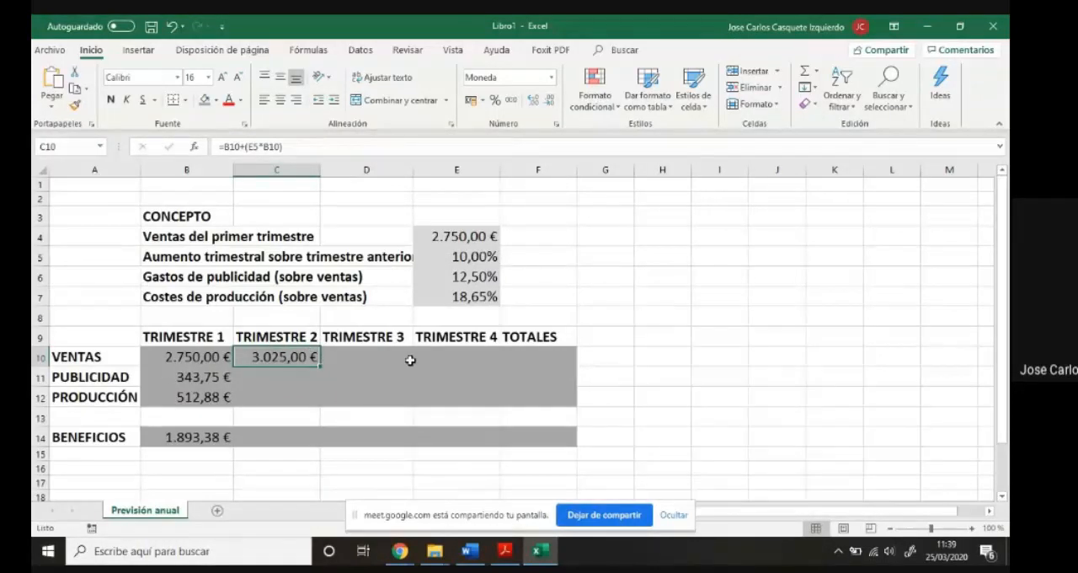
{"action": "left_click_drag", "start_coordinate": [320, 368], "coordinate": [472, 367]}
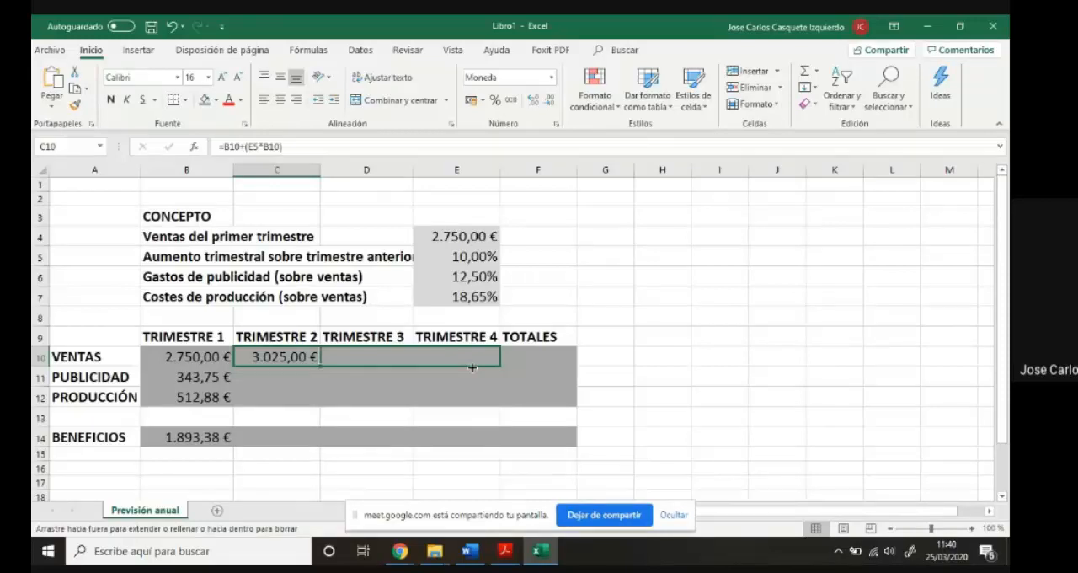
{"action": "left_click_drag", "start_coordinate": [472, 367], "coordinate": [473, 369]}
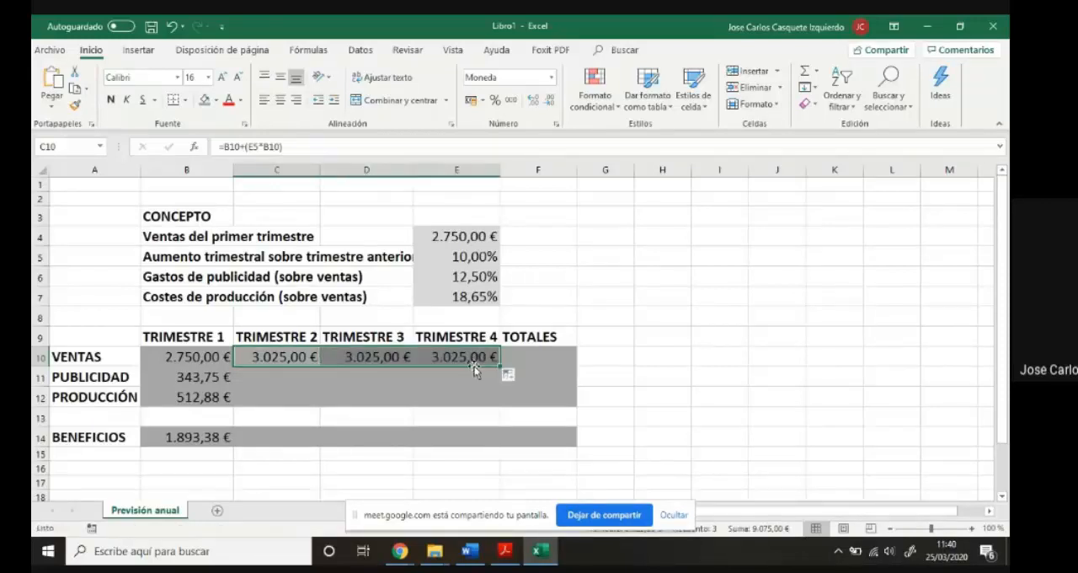
- Examine how the cell references differ between the original sales formula in C10 and its copies in D10 and E10
{"action": "left_click", "coordinate": [291, 357]}
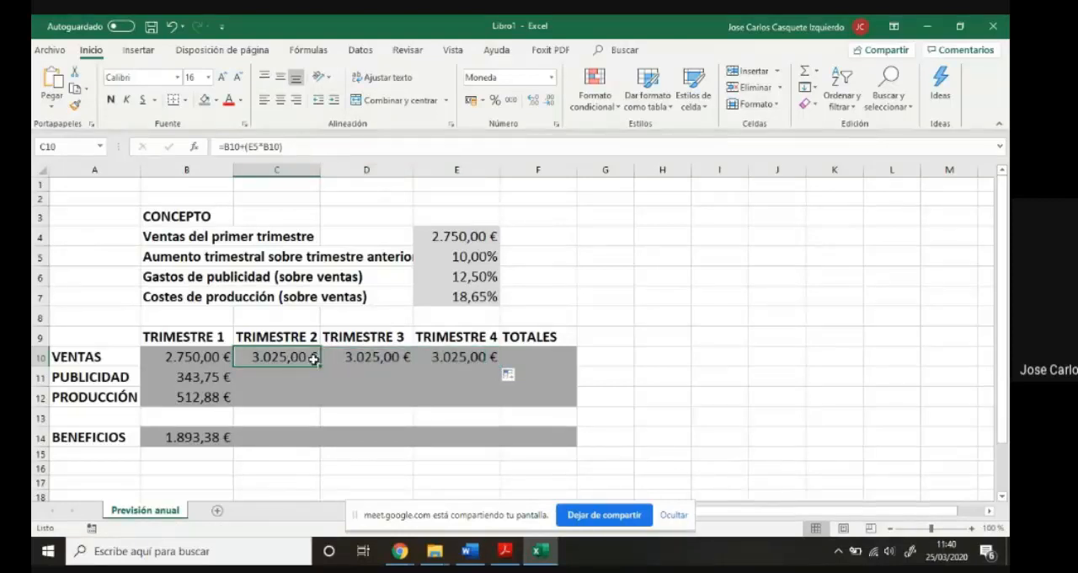
{"action": "left_click", "coordinate": [352, 357]}
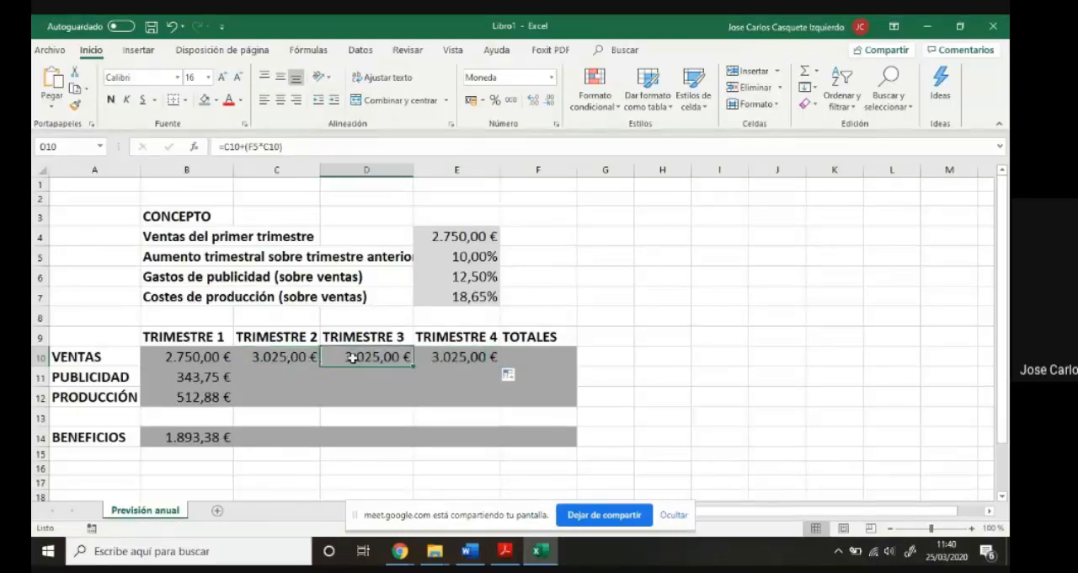
{"action": "left_click", "coordinate": [443, 356]}
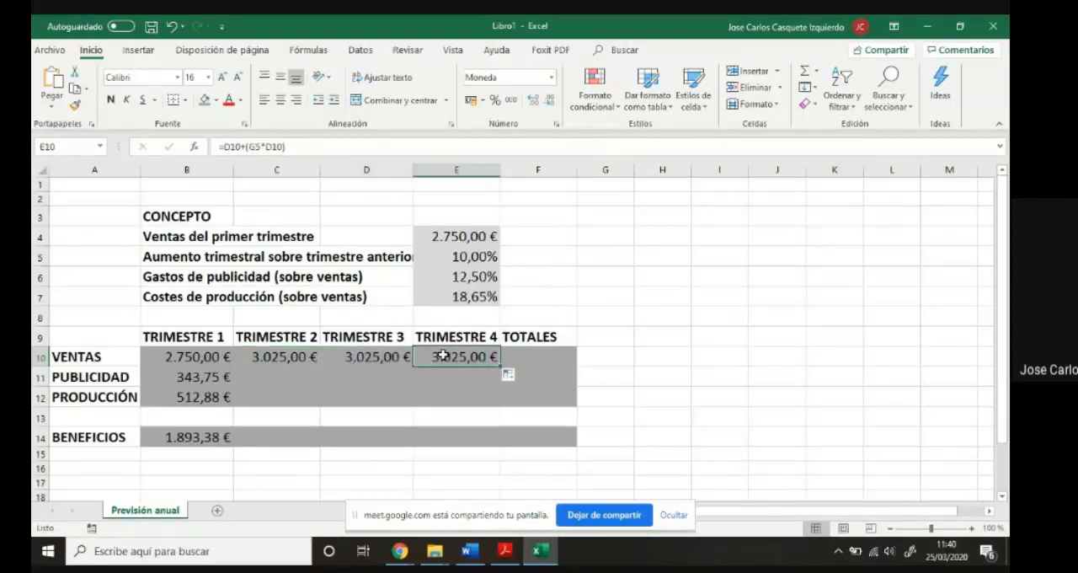
{"action": "left_click", "coordinate": [390, 356]}
{"action": "left_click", "coordinate": [310, 358]}
{"action": "left_click", "coordinate": [345, 357]}
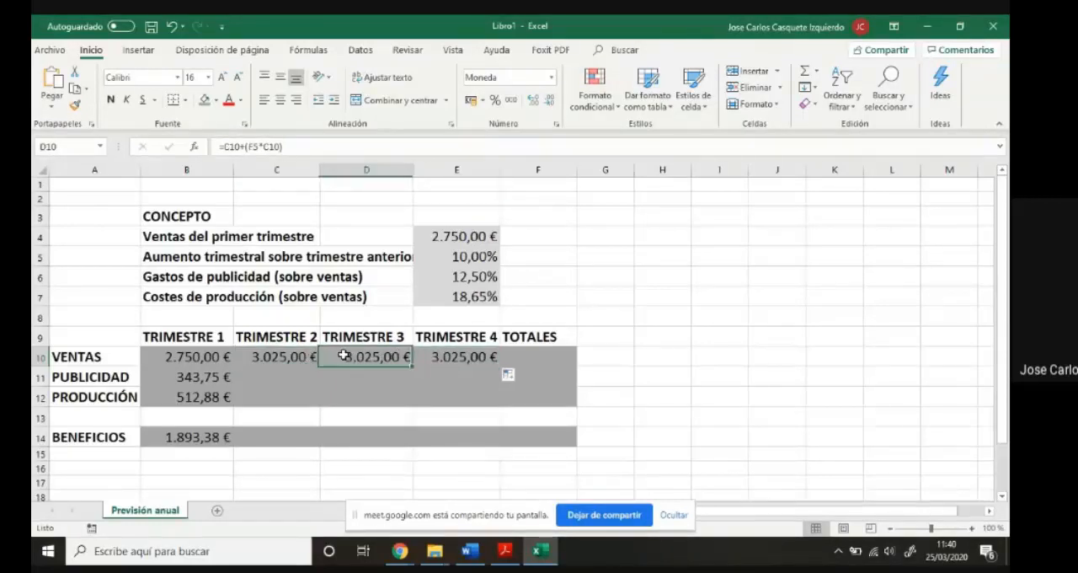
{"action": "left_click", "coordinate": [438, 356]}
{"action": "left_click", "coordinate": [368, 357]}
{"action": "left_click", "coordinate": [312, 357]}
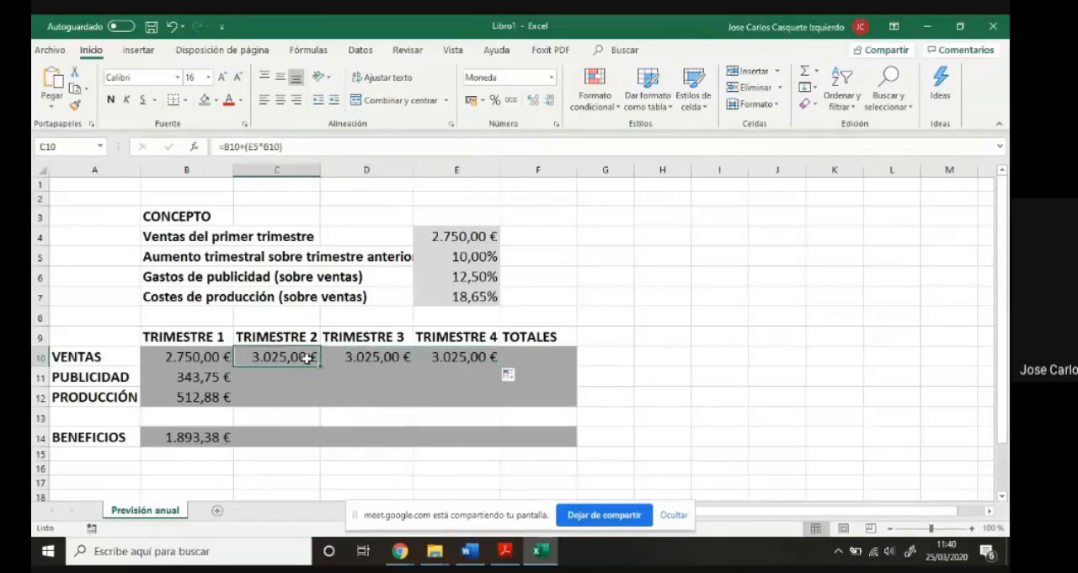
{"action": "left_click", "coordinate": [356, 357]}
{"action": "left_click", "coordinate": [442, 356]}
{"action": "left_click", "coordinate": [333, 357]}
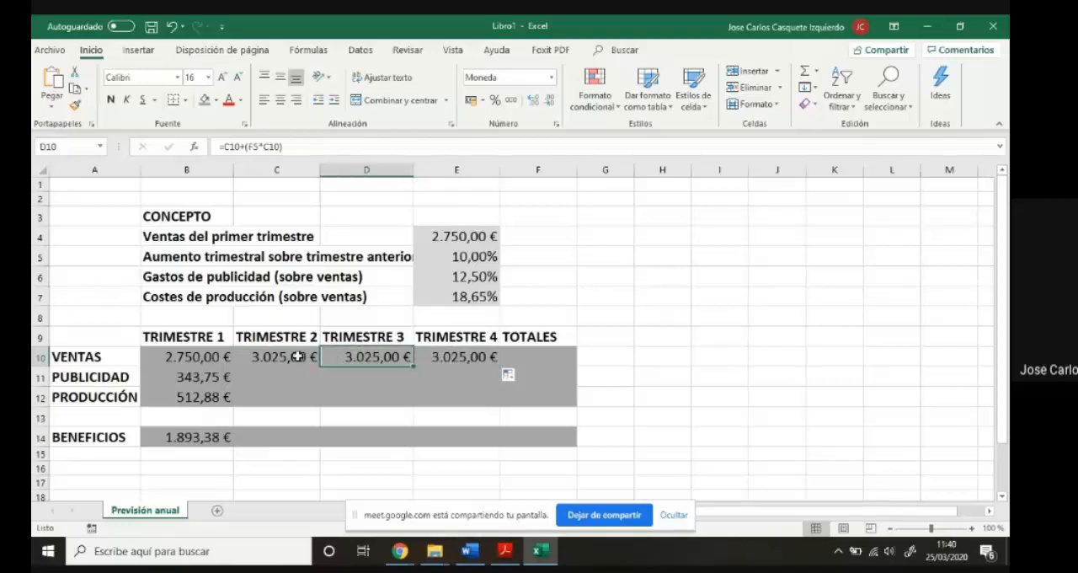
{"action": "left_click", "coordinate": [299, 357]}
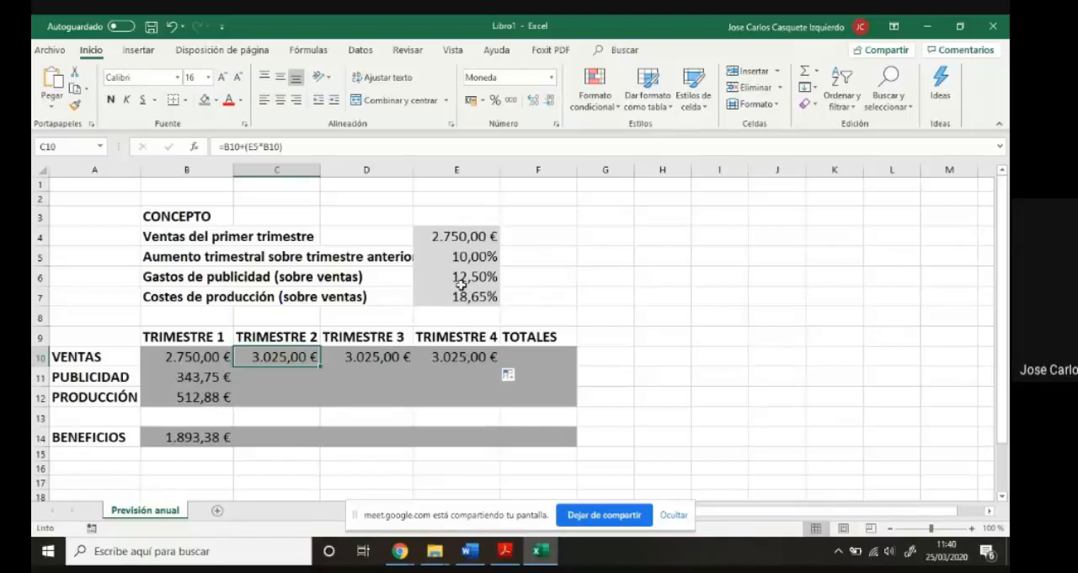
- Check which cells the copied sales formulas in D10 and E10 refer to, comparing them with C10 and locating F5 and G5
{"action": "left_click", "coordinate": [364, 359]}
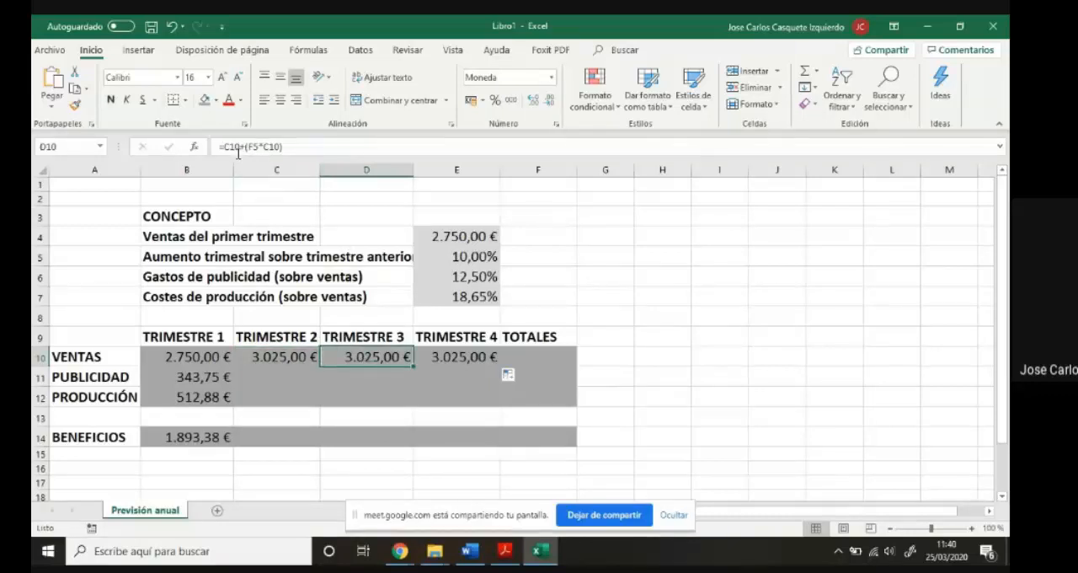
{"action": "left_click", "coordinate": [303, 356]}
{"action": "left_click", "coordinate": [355, 359]}
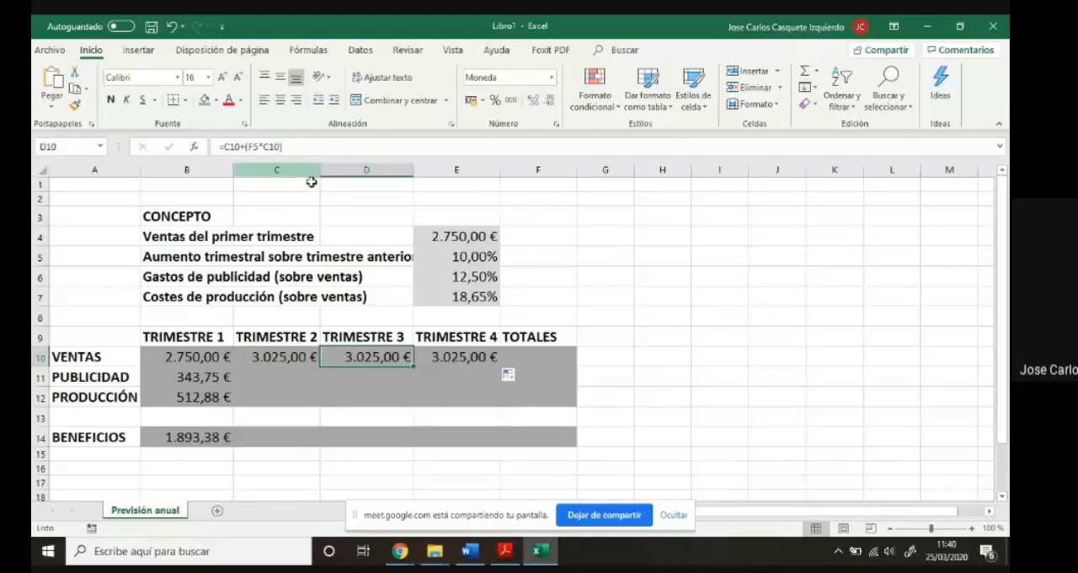
{"action": "left_click", "coordinate": [517, 259]}
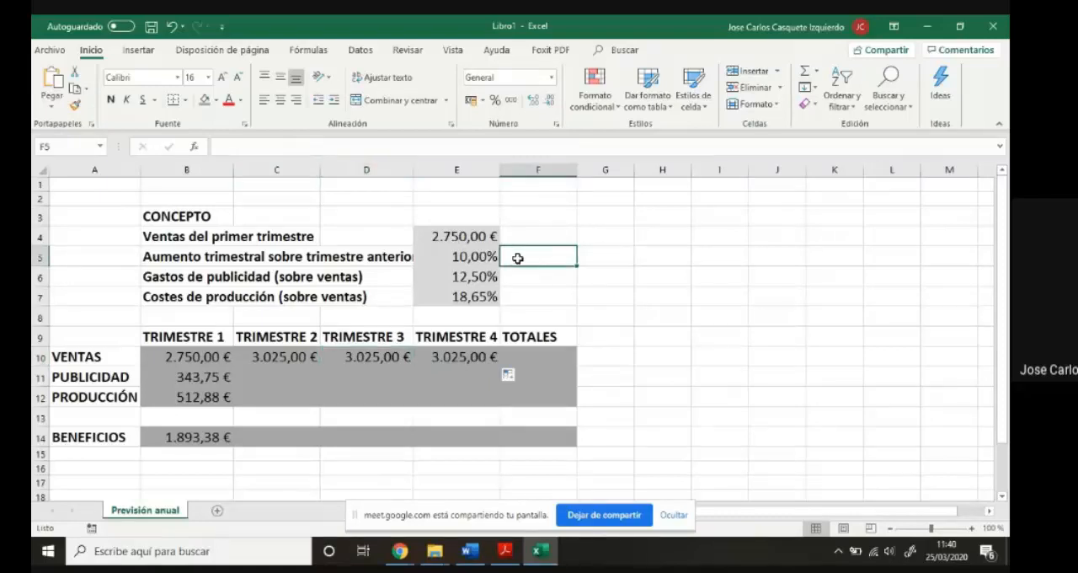
{"action": "left_click", "coordinate": [473, 356]}
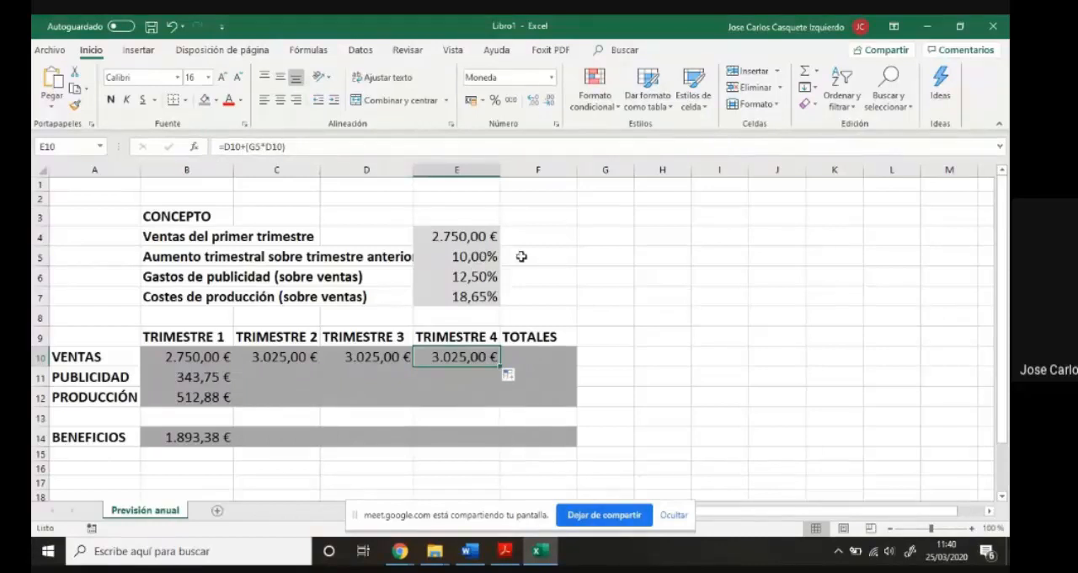
{"action": "left_click", "coordinate": [593, 260]}
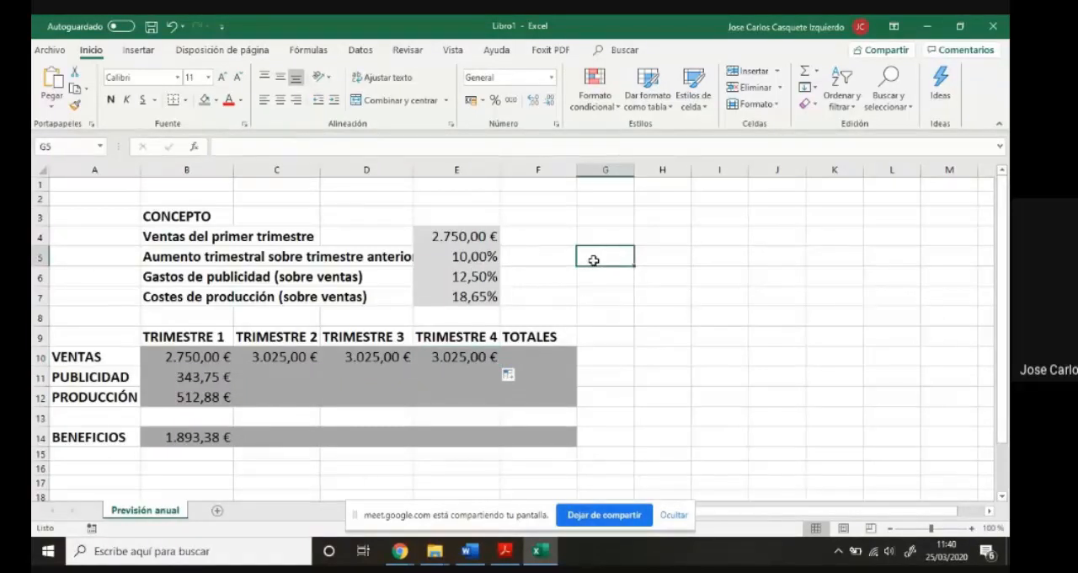
{"action": "left_click", "coordinate": [486, 355]}
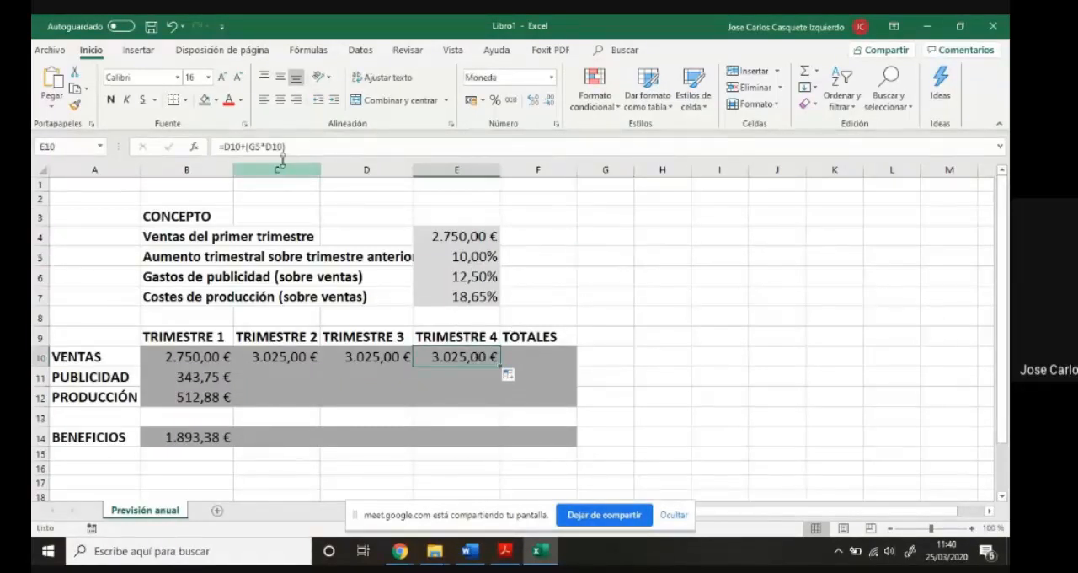
{"action": "left_click", "coordinate": [602, 257]}
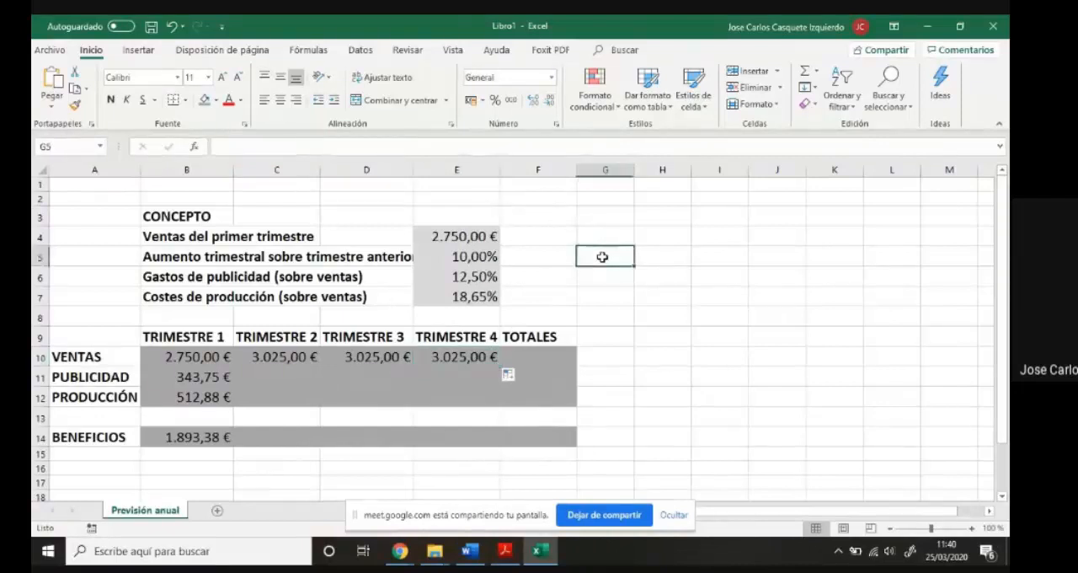
{"action": "left_click", "coordinate": [470, 359]}
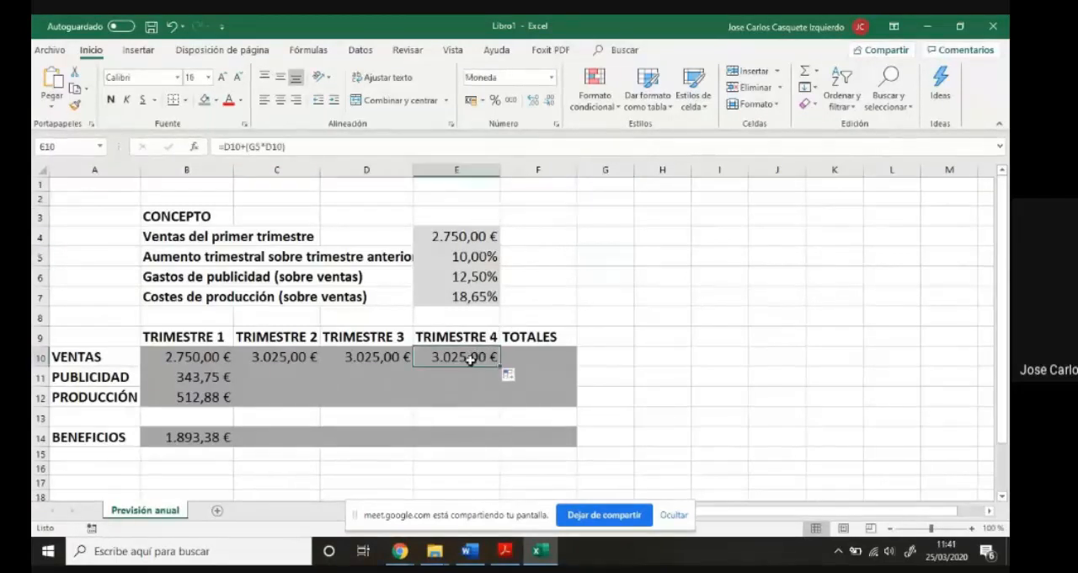
{"action": "double_click", "coordinate": [470, 359]}
- Make the E5 reference absolute in the second-quarter sales formula in C10, giving =B10+($E$5*B10)
{"action": "left_click", "coordinate": [301, 359]}
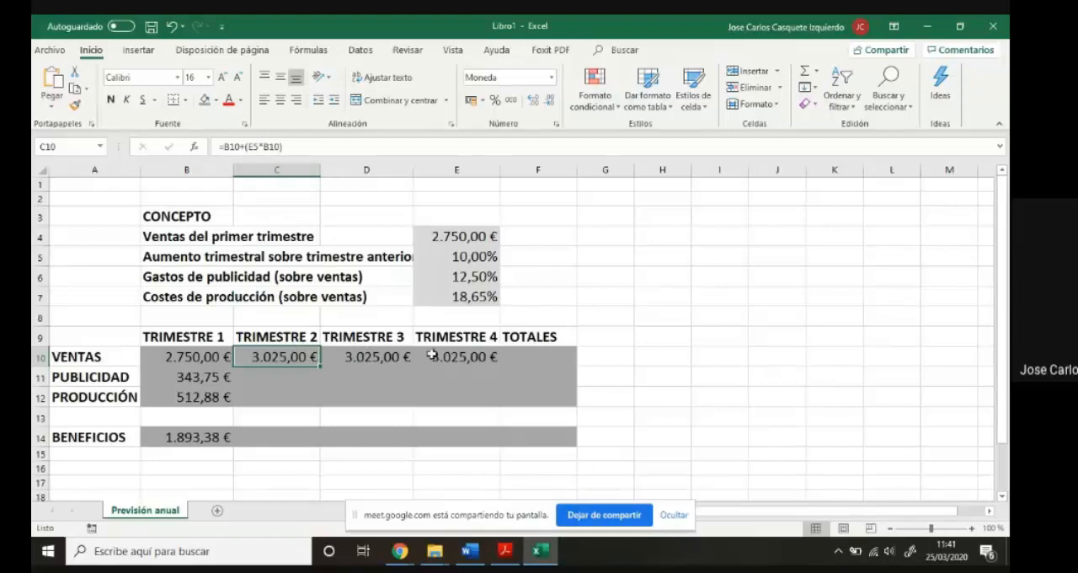
{"action": "left_click", "coordinate": [251, 146]}
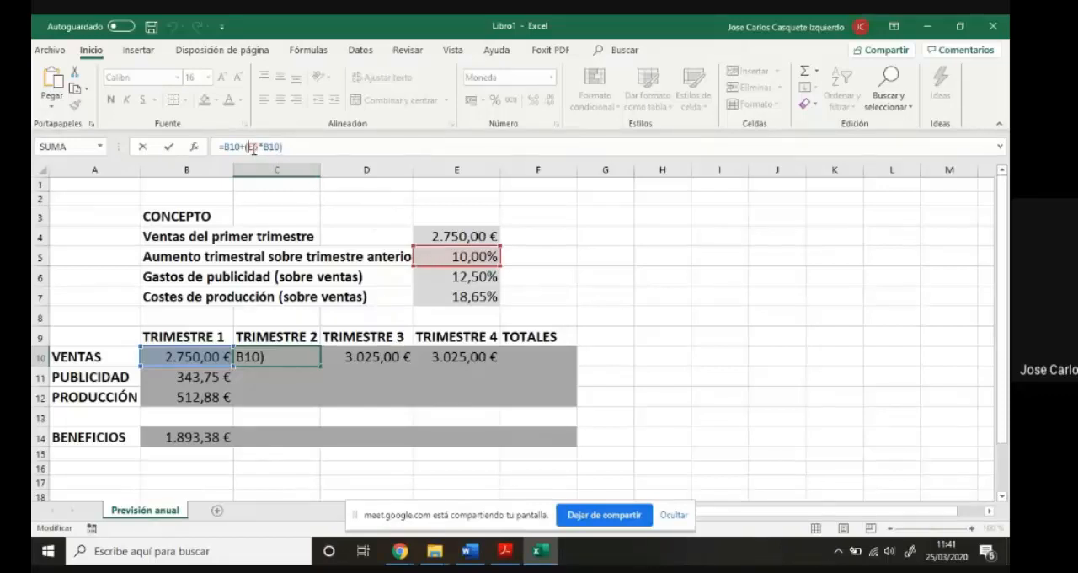
{"action": "left_click", "coordinate": [306, 359]}
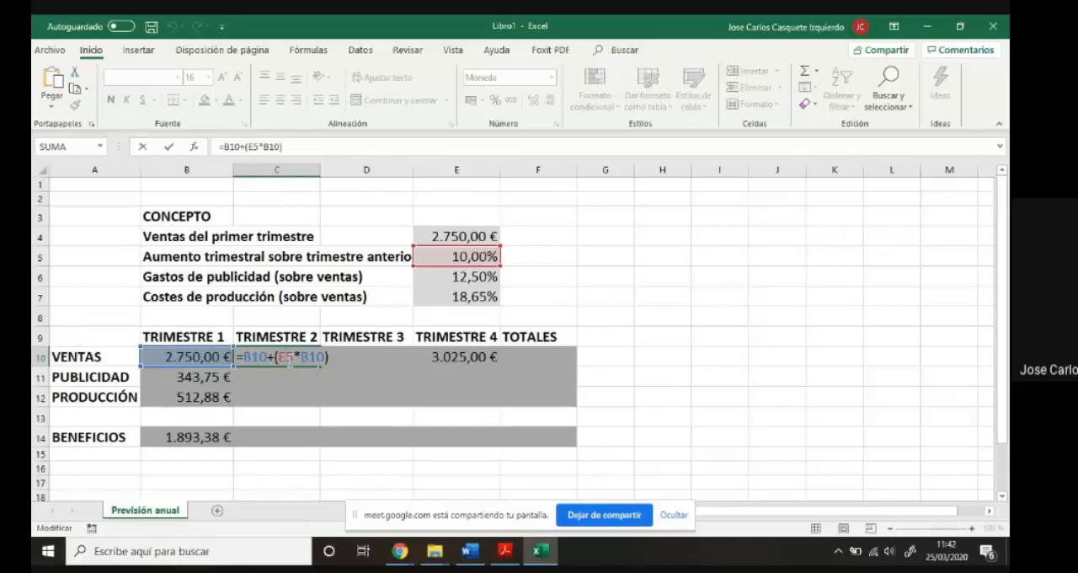
{"action": "key", "text": "F4"}
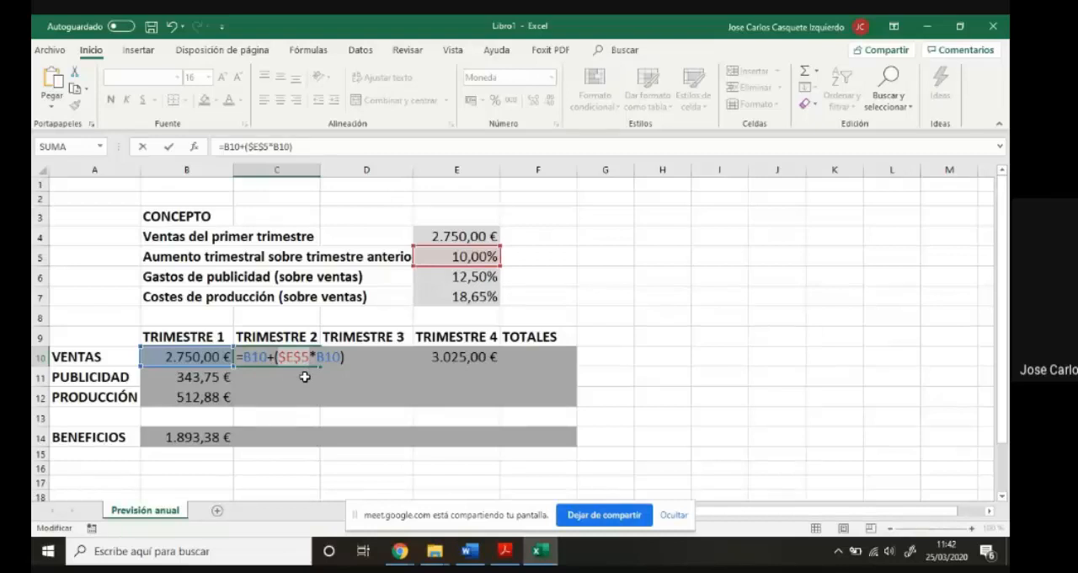
{"action": "key", "text": "F4"}
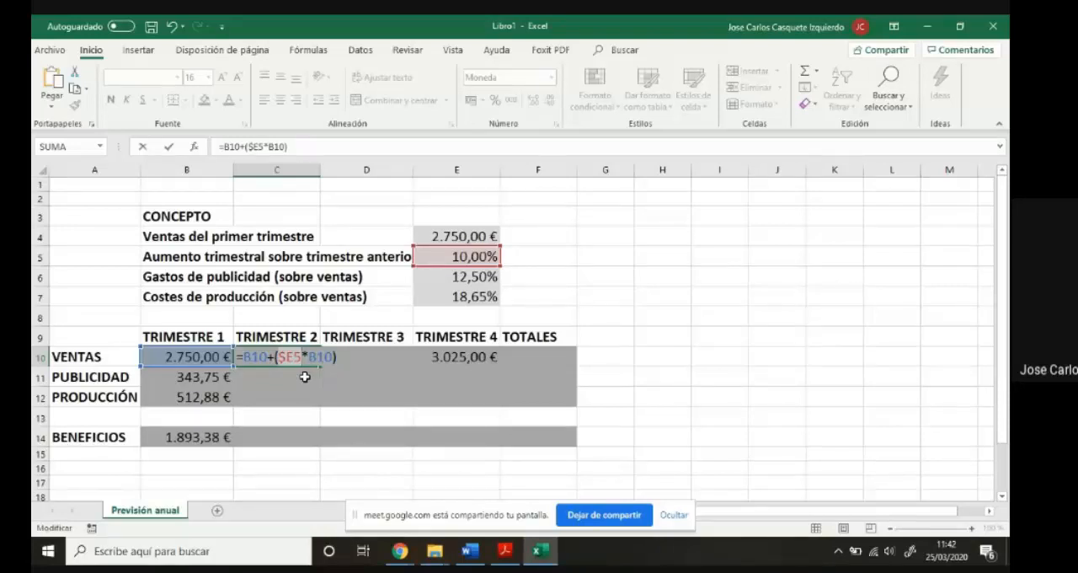
{"action": "key", "text": "F4"}
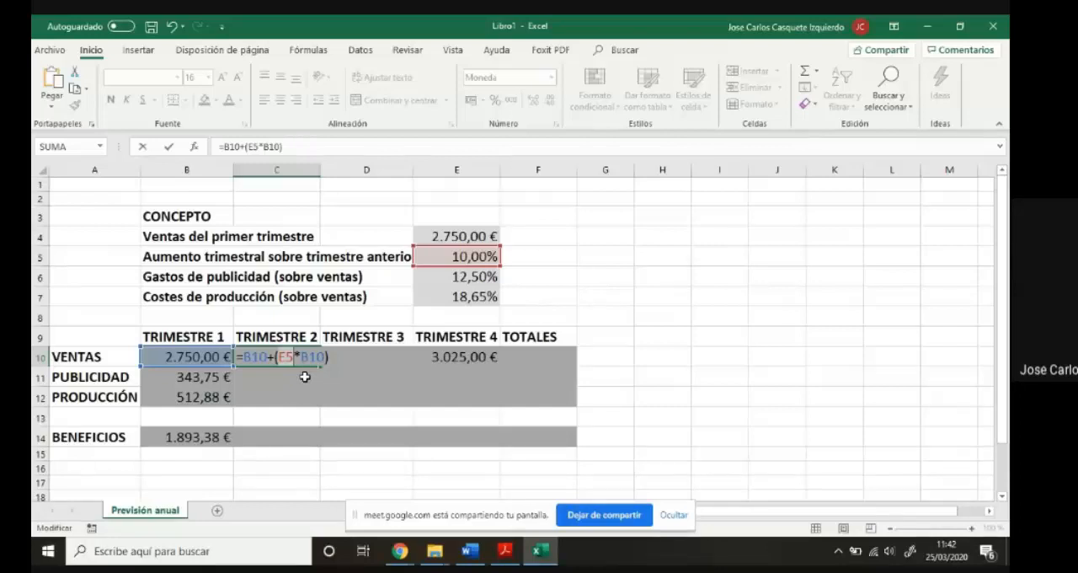
{"action": "key", "text": "F4"}
{"action": "key", "text": "Return"}
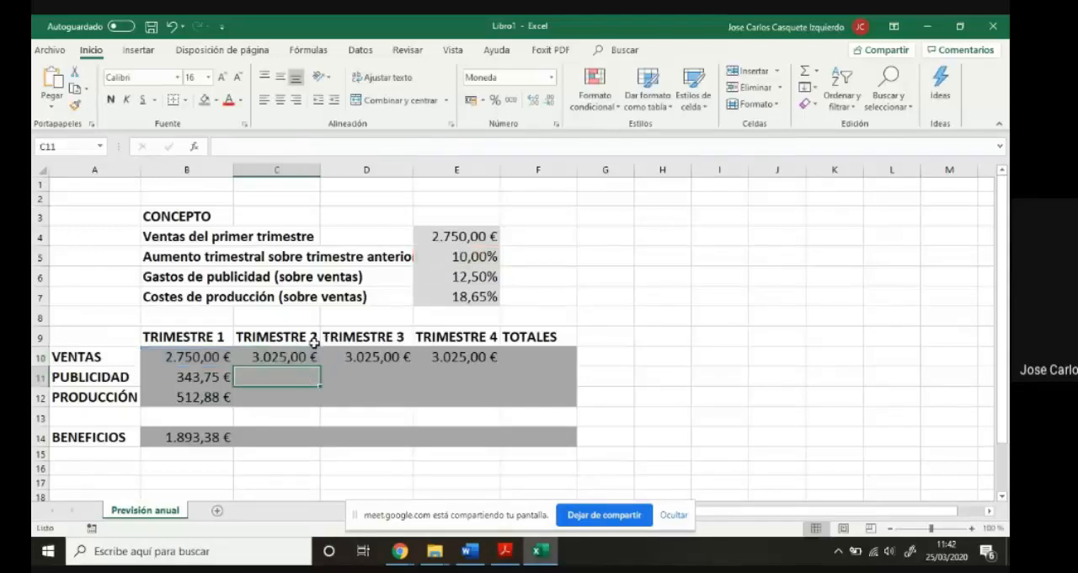
- Fill the sales formula with the absolute $E$5 reference from C10 across D10 and E10 and check the copied formulas
{"action": "left_click", "coordinate": [302, 357]}
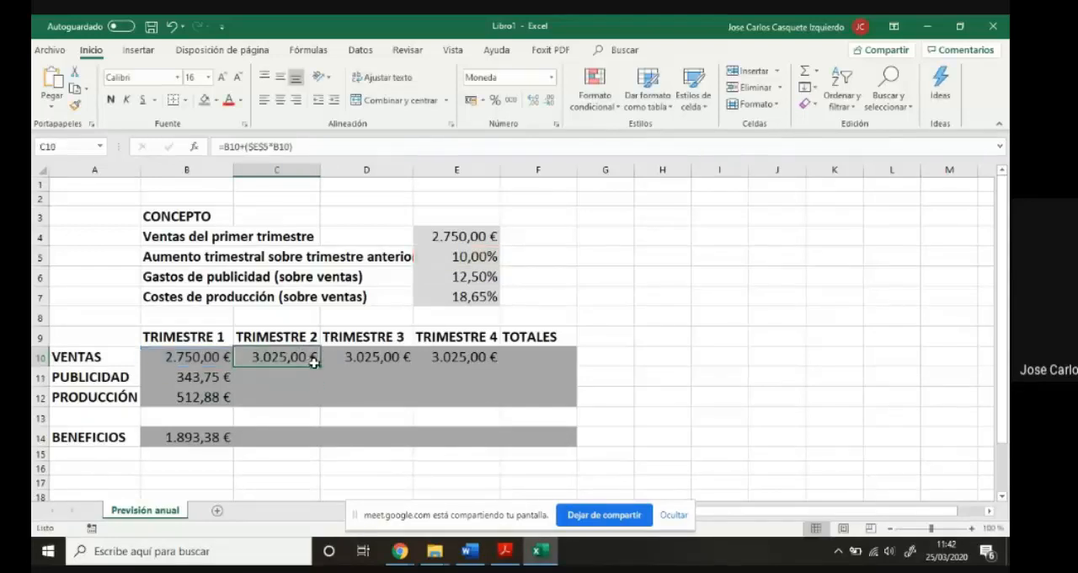
{"action": "left_click_drag", "start_coordinate": [320, 366], "coordinate": [471, 360]}
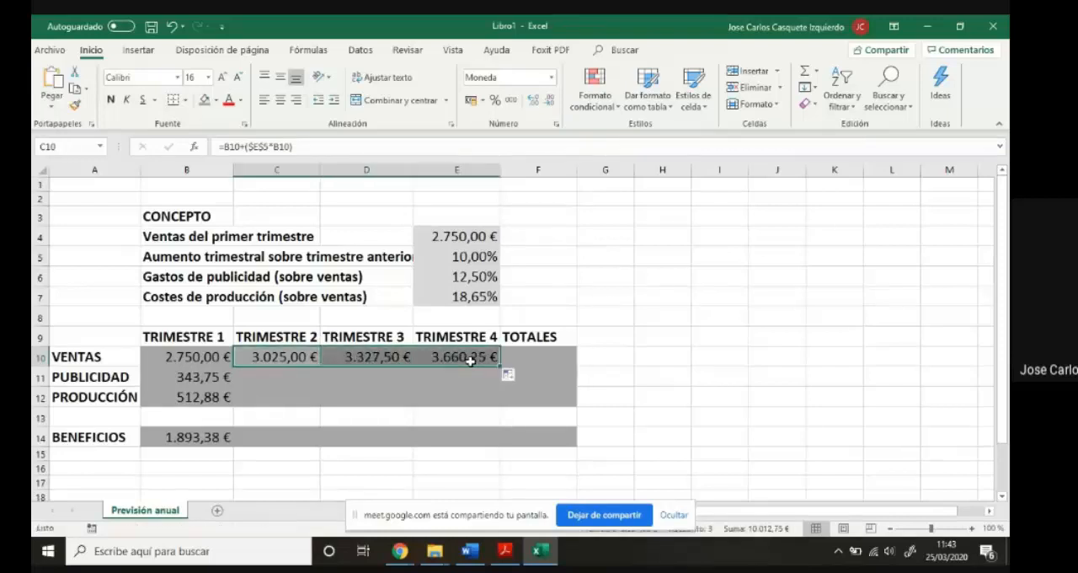
{"action": "left_click", "coordinate": [297, 358]}
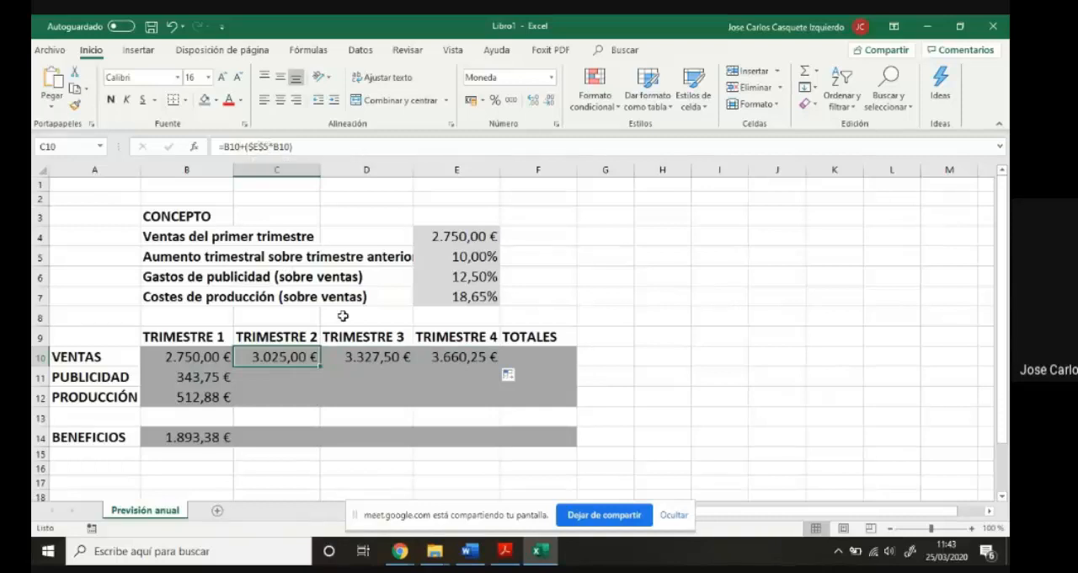
{"action": "left_click", "coordinate": [352, 358]}
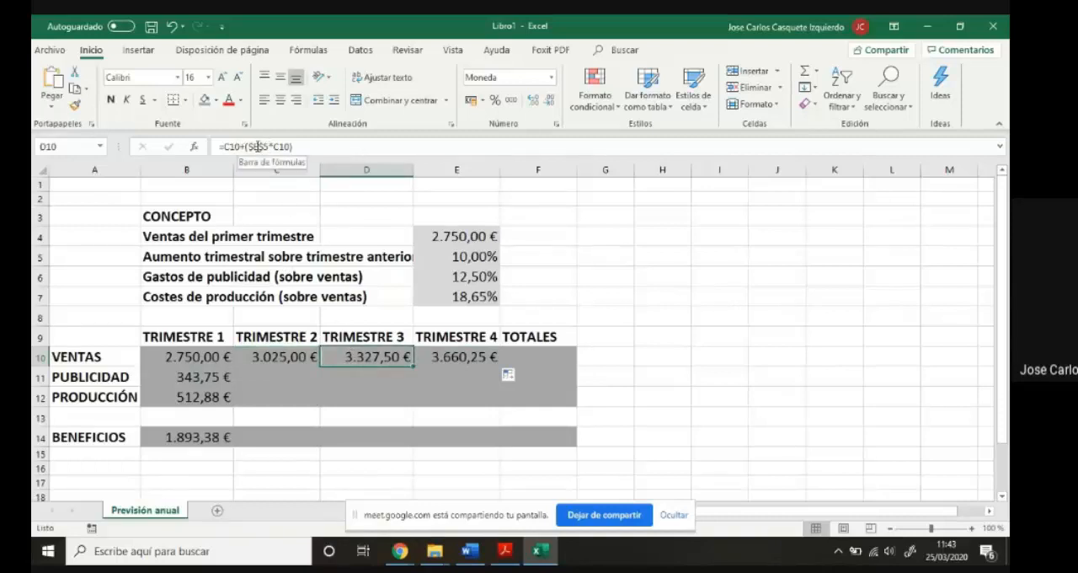
{"action": "left_click", "coordinate": [427, 354]}
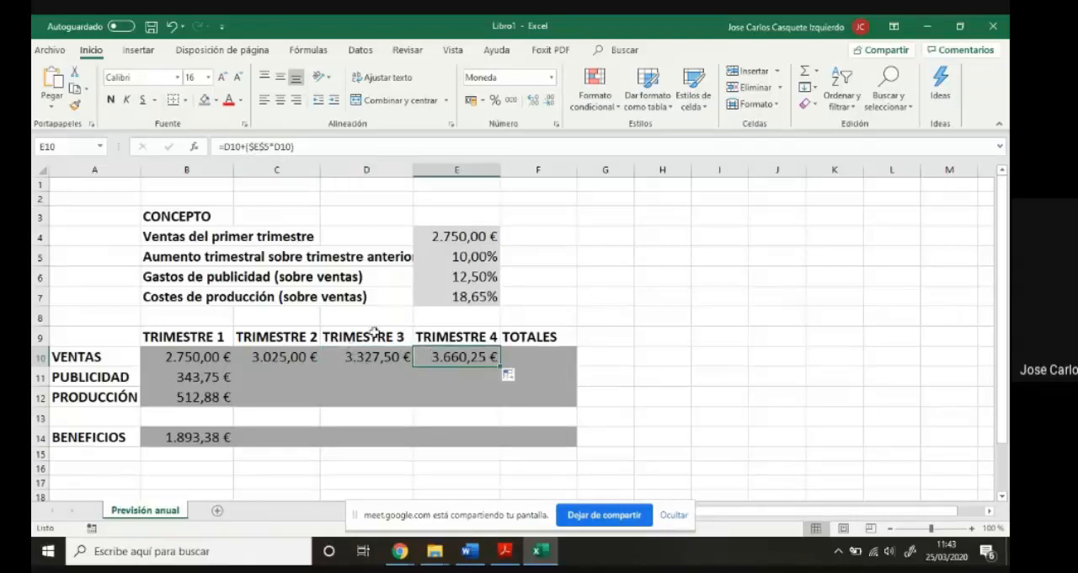
- Review the increase, advertising and production percentages in E5 to E7 that the quarterly formulas rely on
{"action": "left_click", "coordinate": [423, 260]}
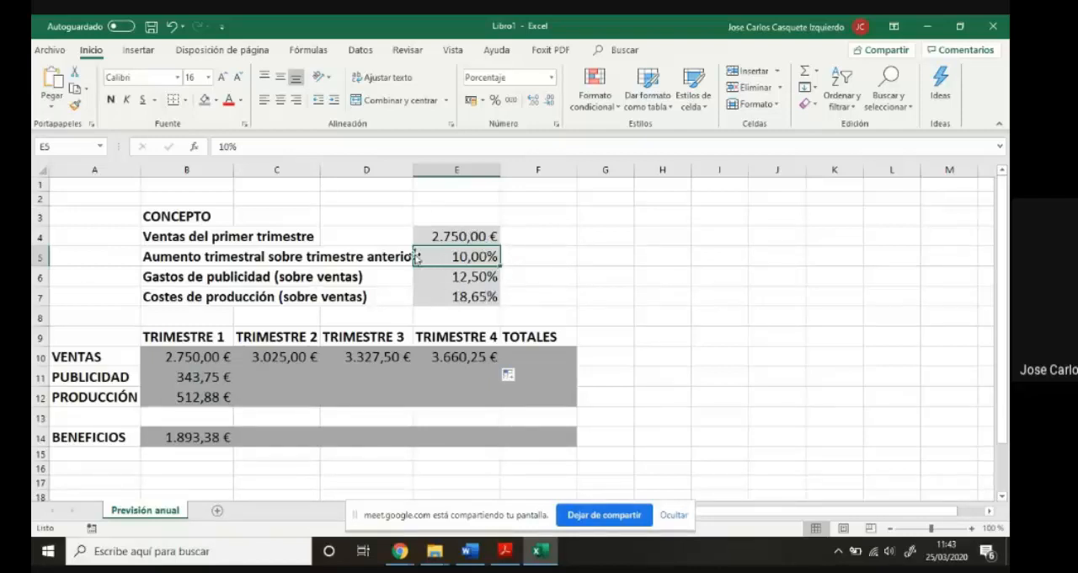
{"action": "left_click", "coordinate": [468, 279]}
{"action": "left_click", "coordinate": [474, 296]}
{"action": "left_click", "coordinate": [471, 279]}
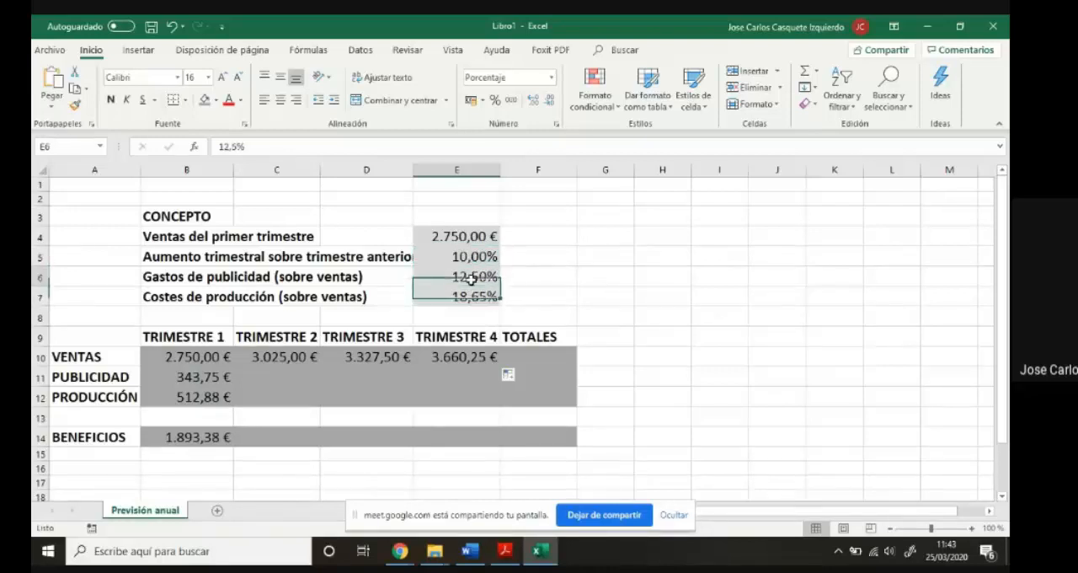
{"action": "left_click", "coordinate": [470, 256]}
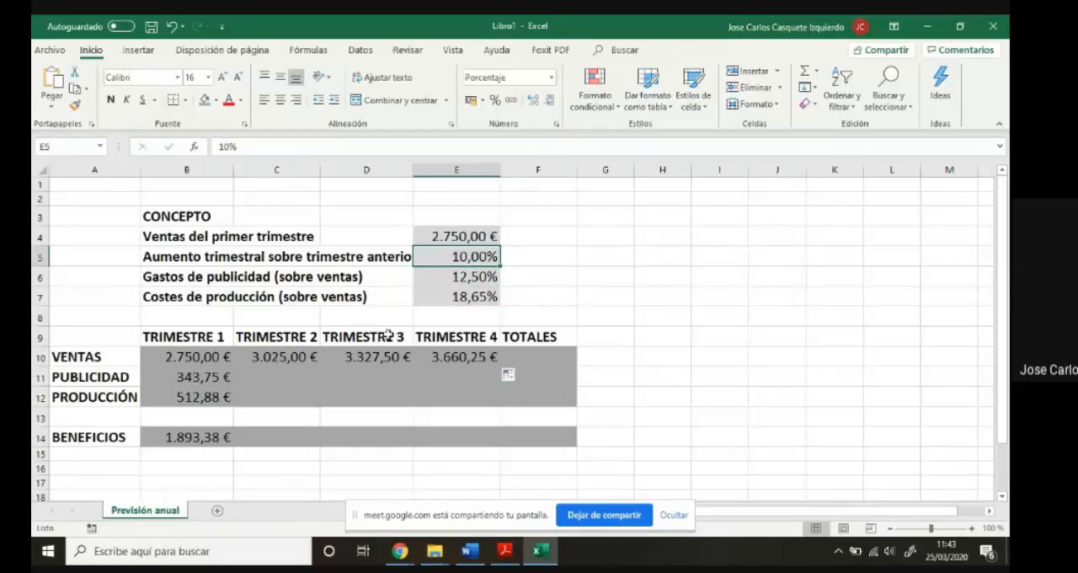
{"action": "left_click", "coordinate": [466, 278]}
{"action": "left_click", "coordinate": [469, 299]}
{"action": "left_click", "coordinate": [468, 278]}
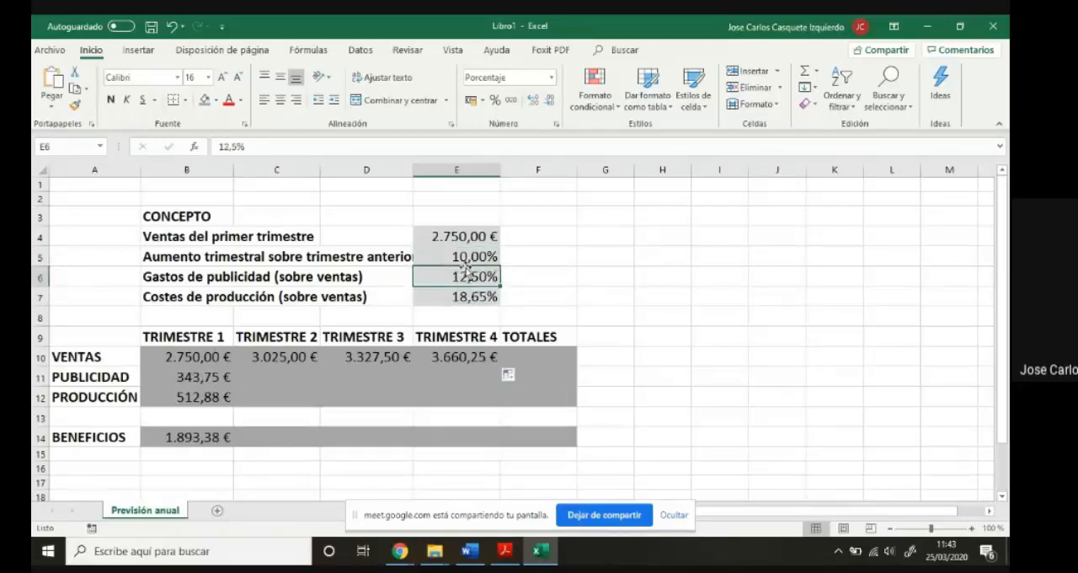
{"action": "left_click", "coordinate": [466, 257]}
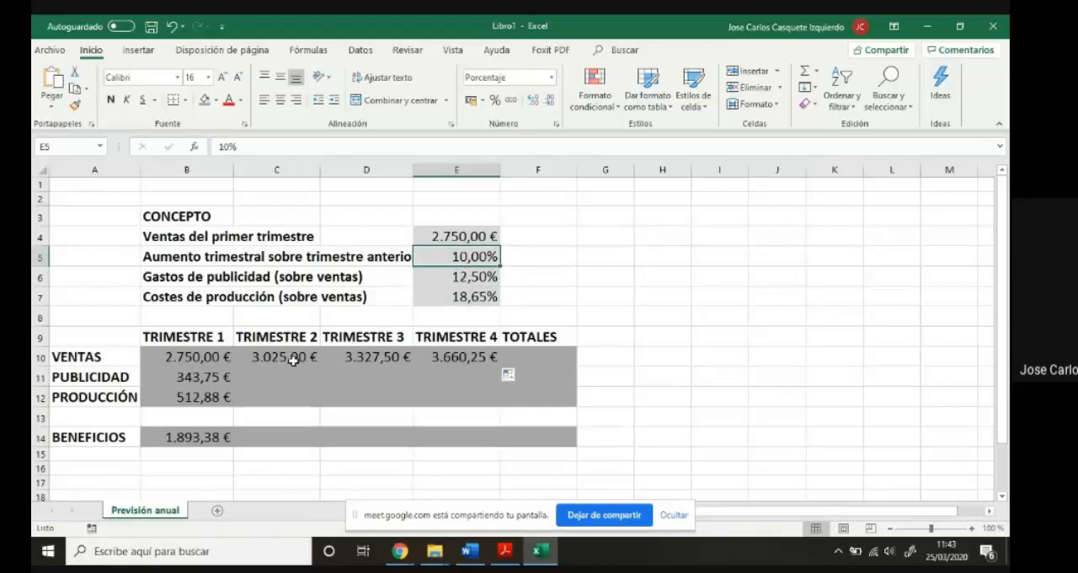
- Make the percentage references absolute in the first-quarter formulas, with =$E$6*B10 for advertising in B11 and =$E$7*B10 for production in B12
{"action": "left_click", "coordinate": [192, 379]}
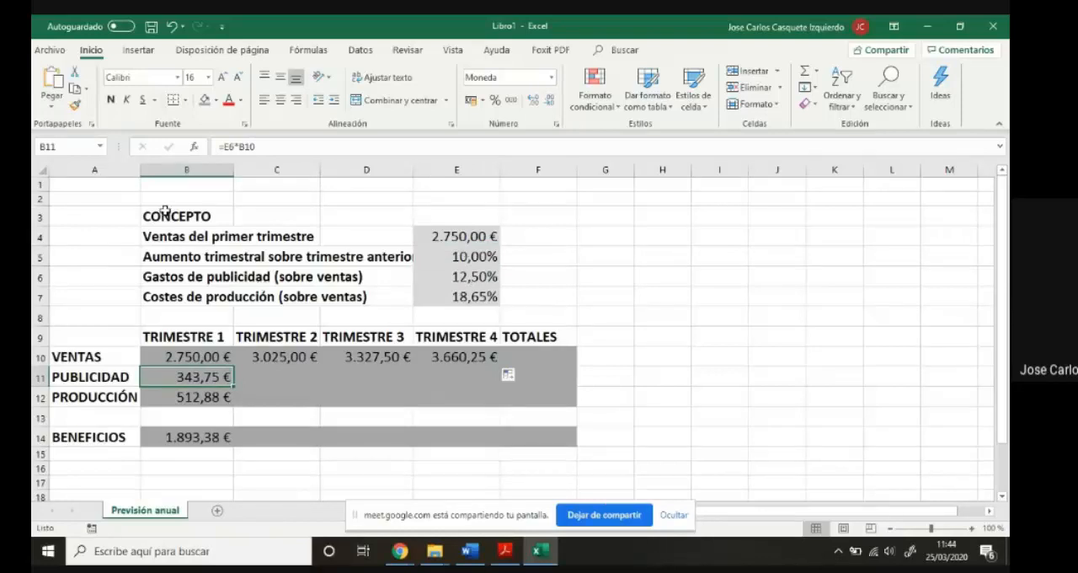
{"action": "left_click", "coordinate": [230, 144]}
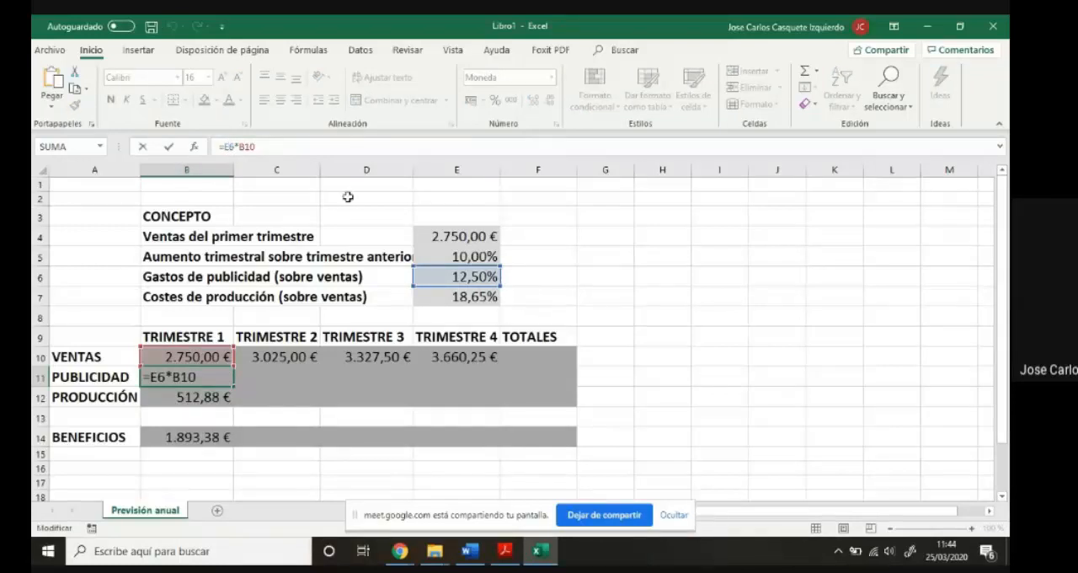
{"action": "key", "text": "F4"}
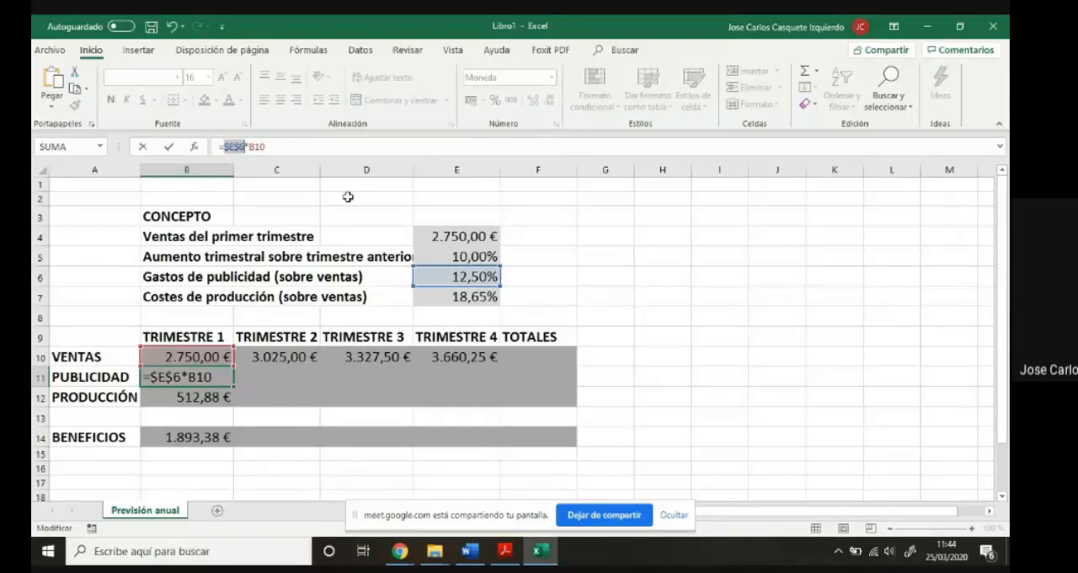
{"action": "key", "text": "Return"}
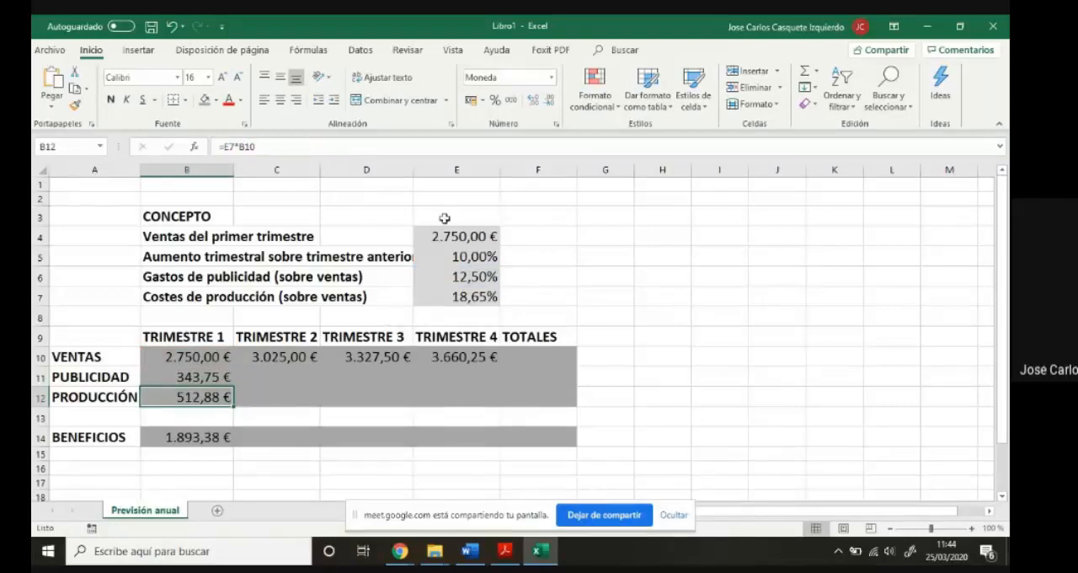
{"action": "left_click", "coordinate": [232, 145]}
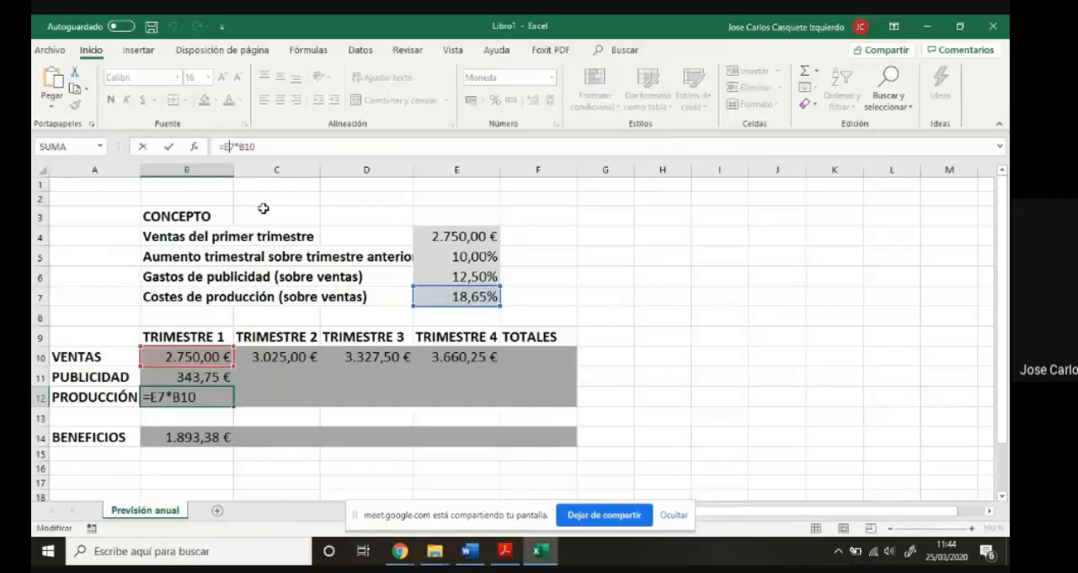
{"action": "key", "text": "F4"}
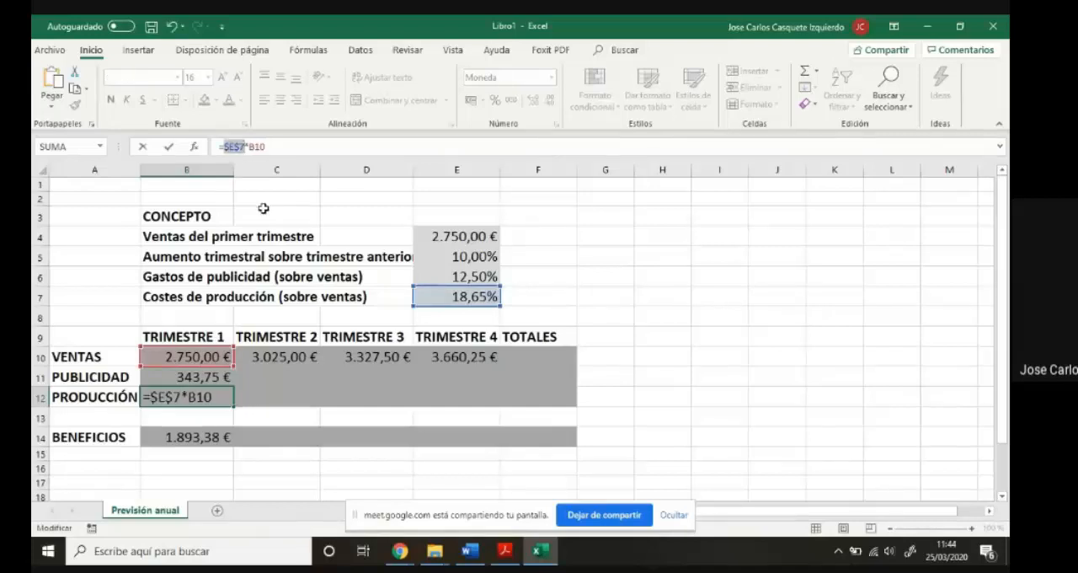
{"action": "key", "text": "Return"}
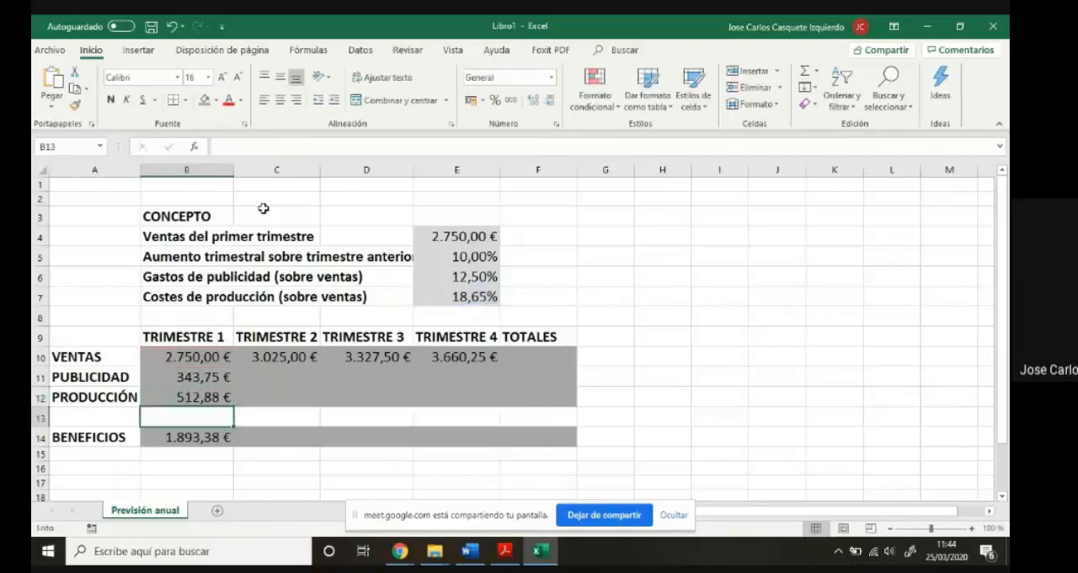
- Fill the first-quarter advertising and production formulas in B11:B12 and the profit formula in B14 across to the fourth quarter in column E
{"action": "left_click", "coordinate": [200, 441]}
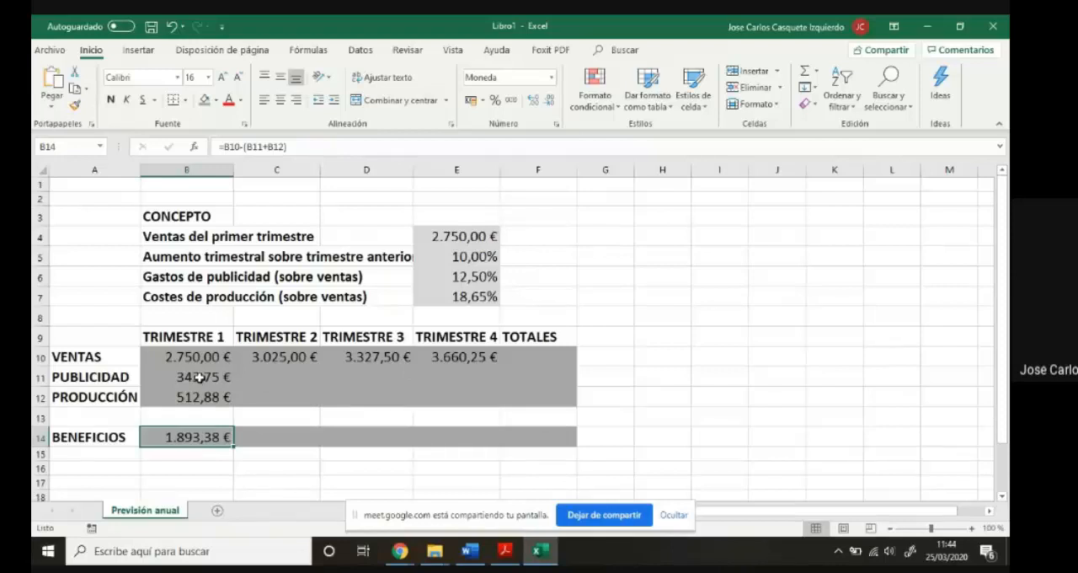
{"action": "left_click_drag", "start_coordinate": [198, 377], "coordinate": [199, 398]}
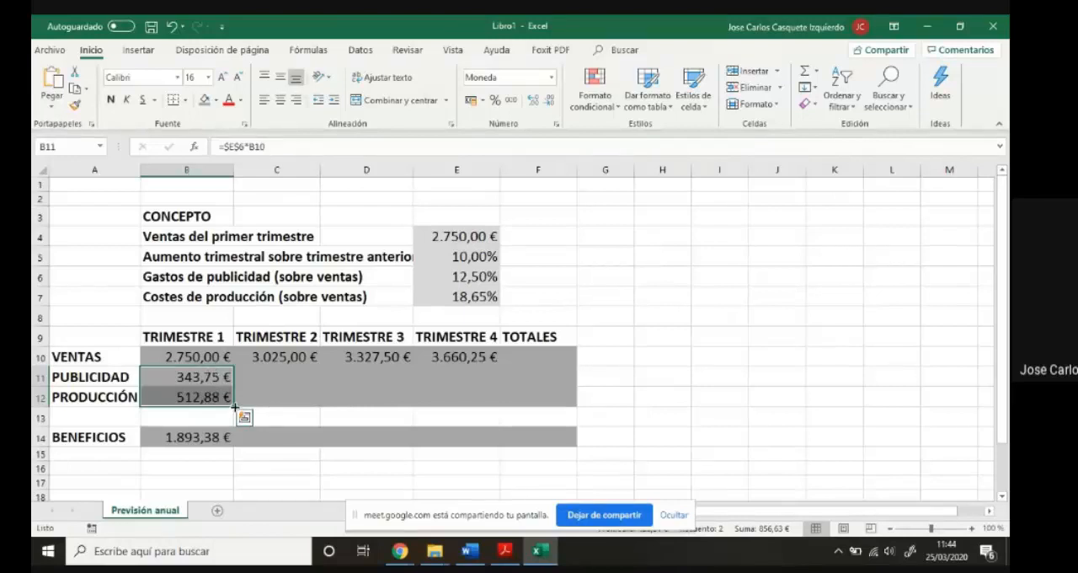
{"action": "left_click_drag", "start_coordinate": [234, 406], "coordinate": [474, 398]}
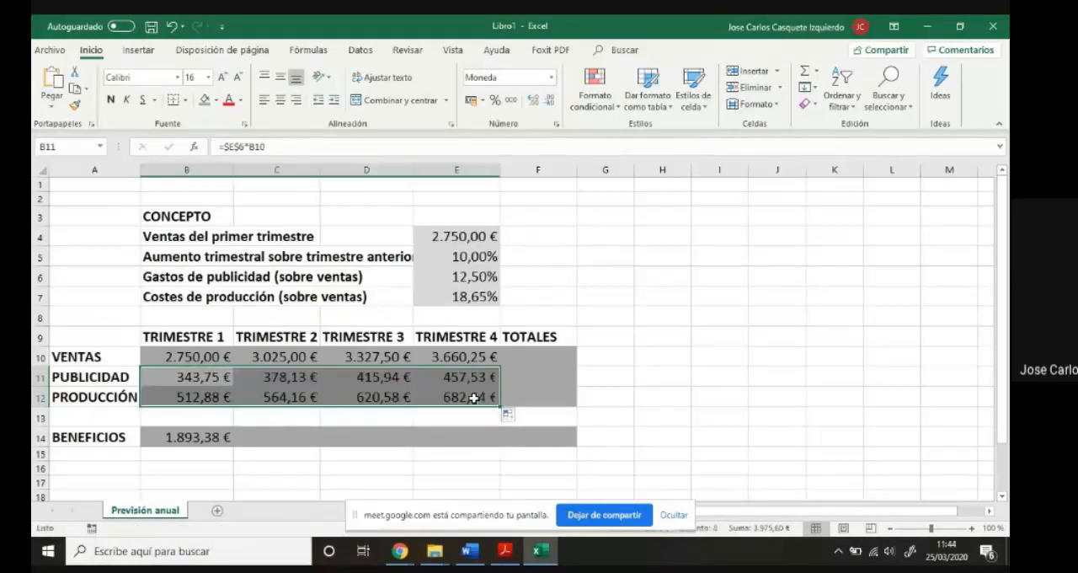
{"action": "left_click", "coordinate": [190, 439]}
{"action": "left_click_drag", "start_coordinate": [234, 445], "coordinate": [457, 441]}
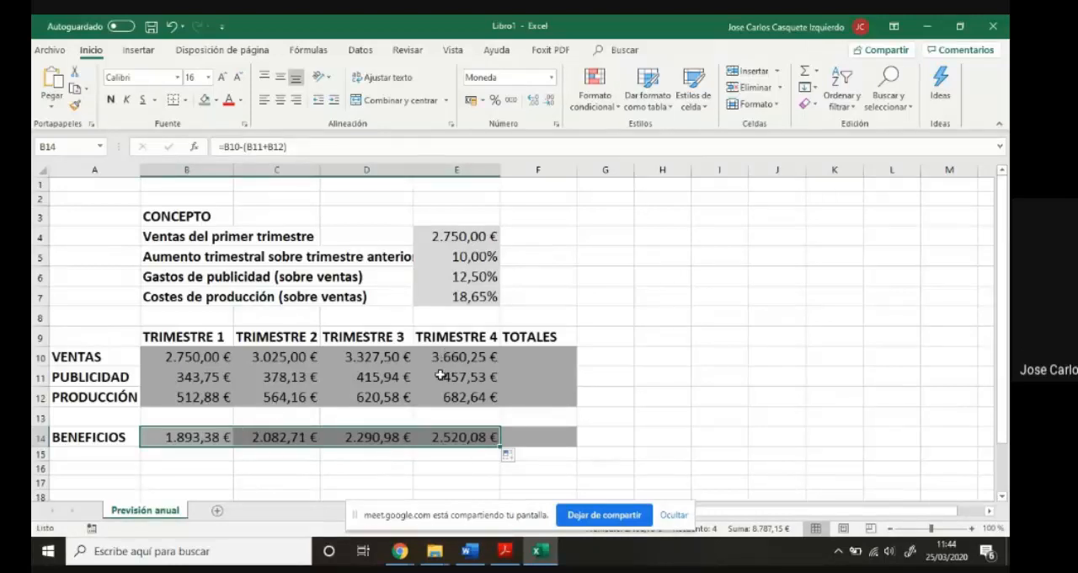
- Set the quarterly increase percentage in E5 to 5% and the production cost percentage in E7 to 6%
{"action": "left_click", "coordinate": [455, 263]}
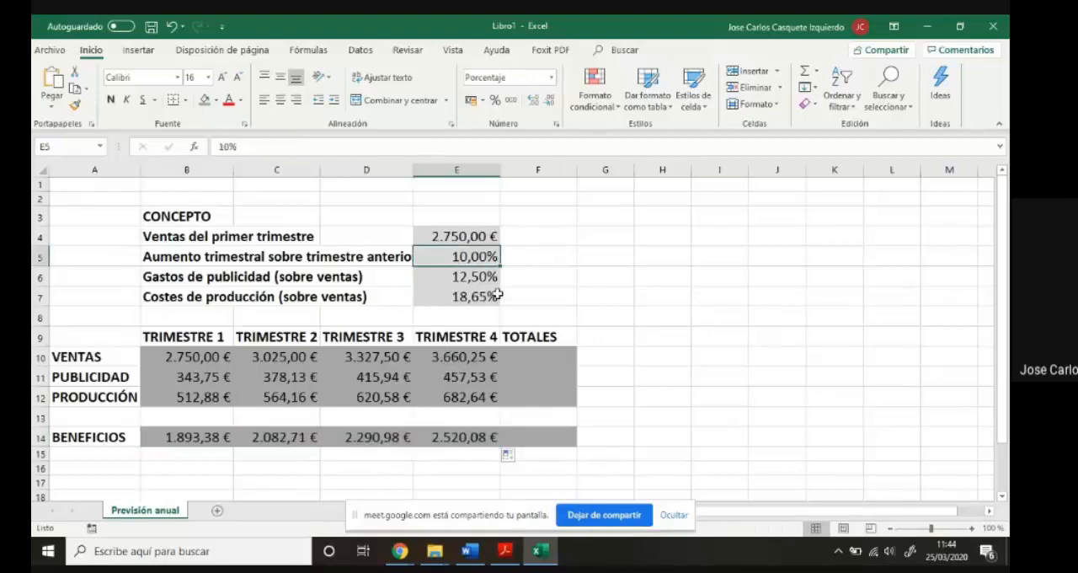
{"action": "type", "text": "5%"}
{"action": "key", "text": "Return"}
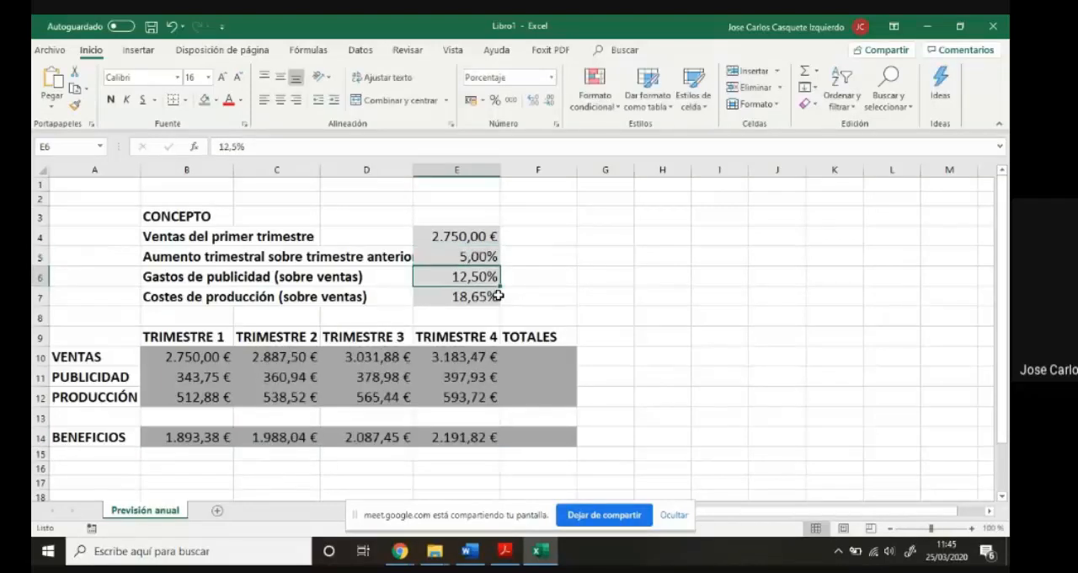
{"action": "left_click", "coordinate": [440, 296]}
{"action": "type", "text": "6%"}
{"action": "key", "text": "Return"}
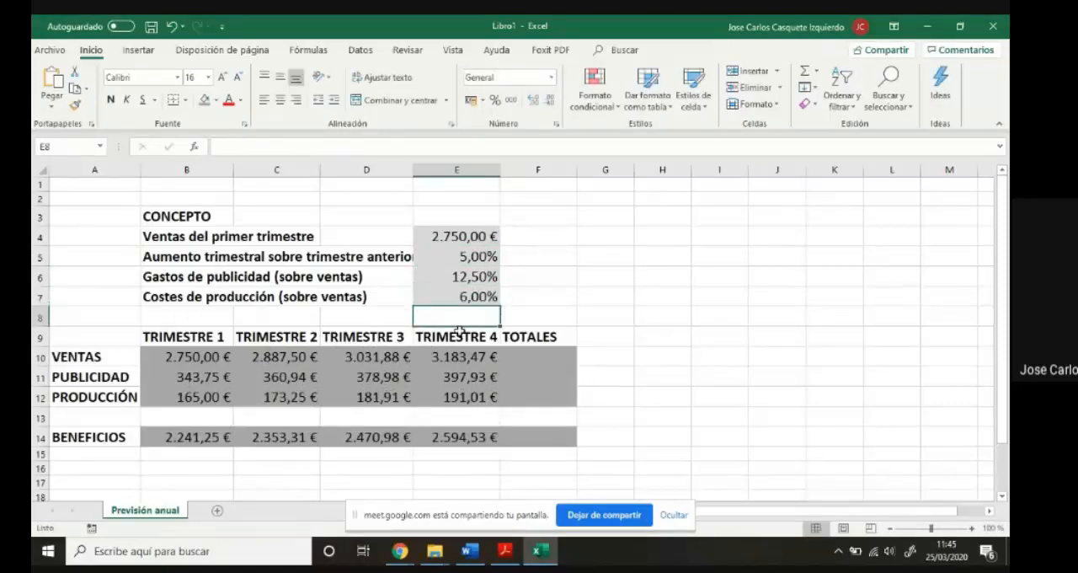
- Change the quarterly increase percentage in E5 to -2,5% to test a decline in sales
{"action": "left_click", "coordinate": [462, 257]}
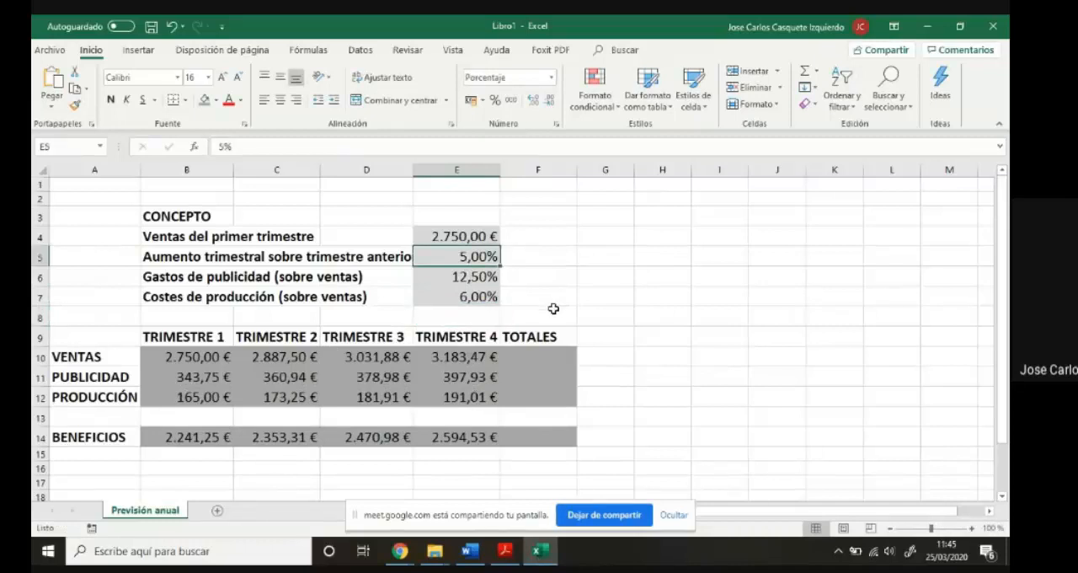
{"action": "type", "text": "-2,5%"}
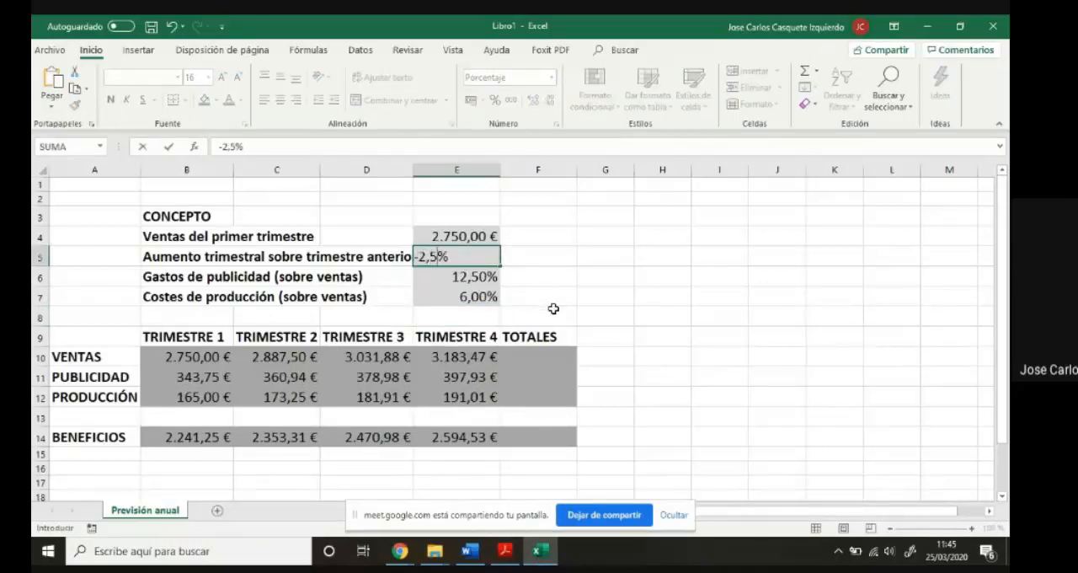
{"action": "key", "text": "Return"}
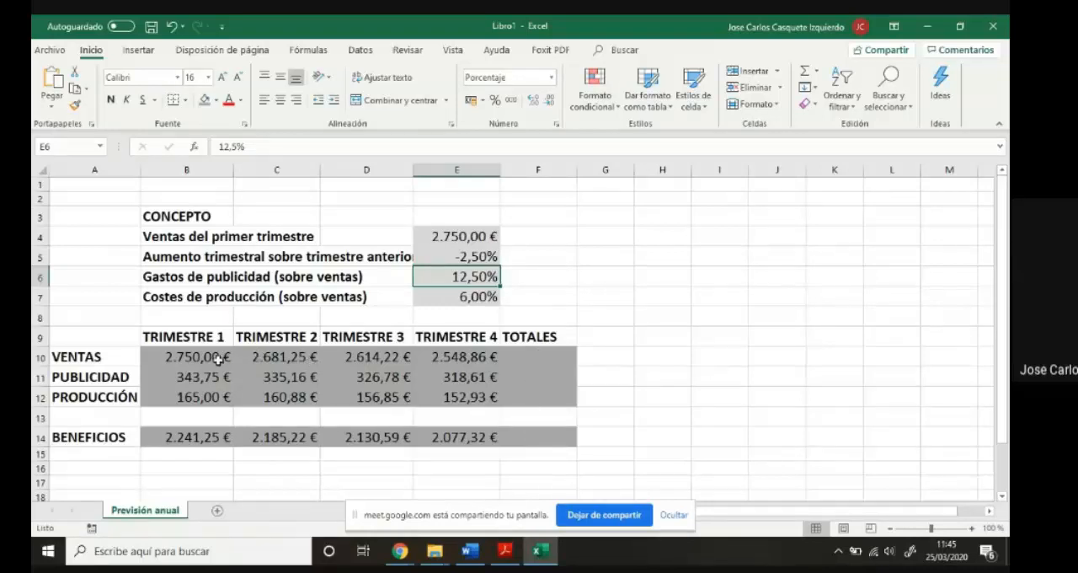
- AutoSum the four quarters of the sales, advertising, production and profit rows into the TOTALES column, and autofit the width of column F
{"action": "left_click_drag", "start_coordinate": [218, 356], "coordinate": [455, 361]}
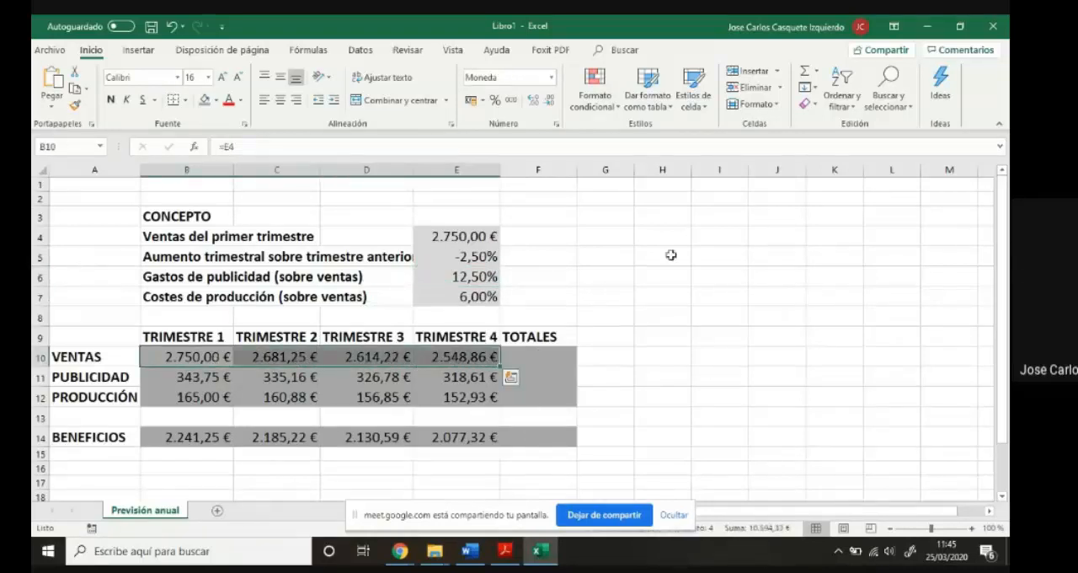
{"action": "left_click", "coordinate": [805, 74]}
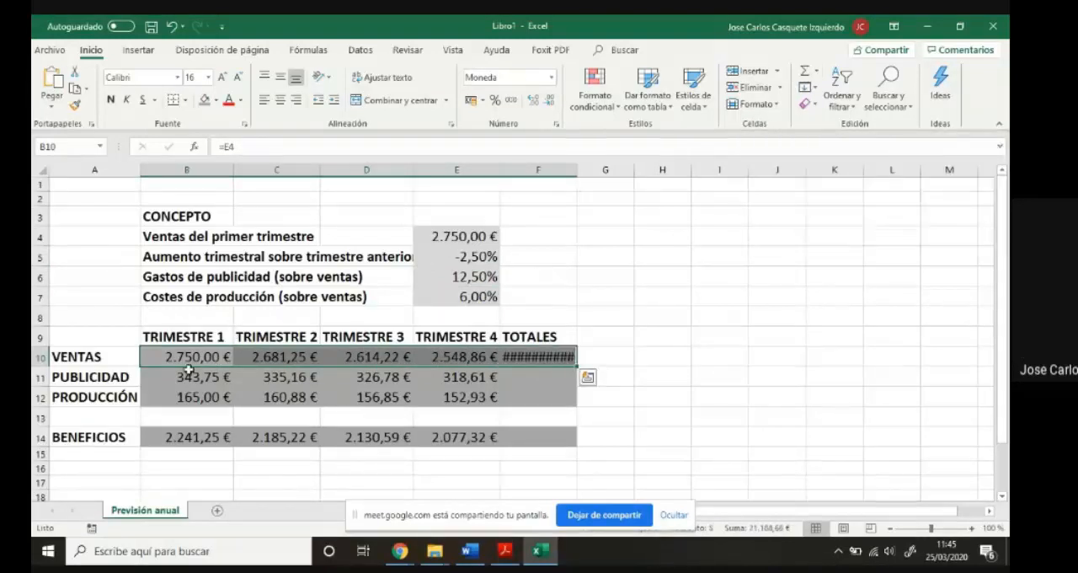
{"action": "left_click_drag", "start_coordinate": [189, 376], "coordinate": [438, 379]}
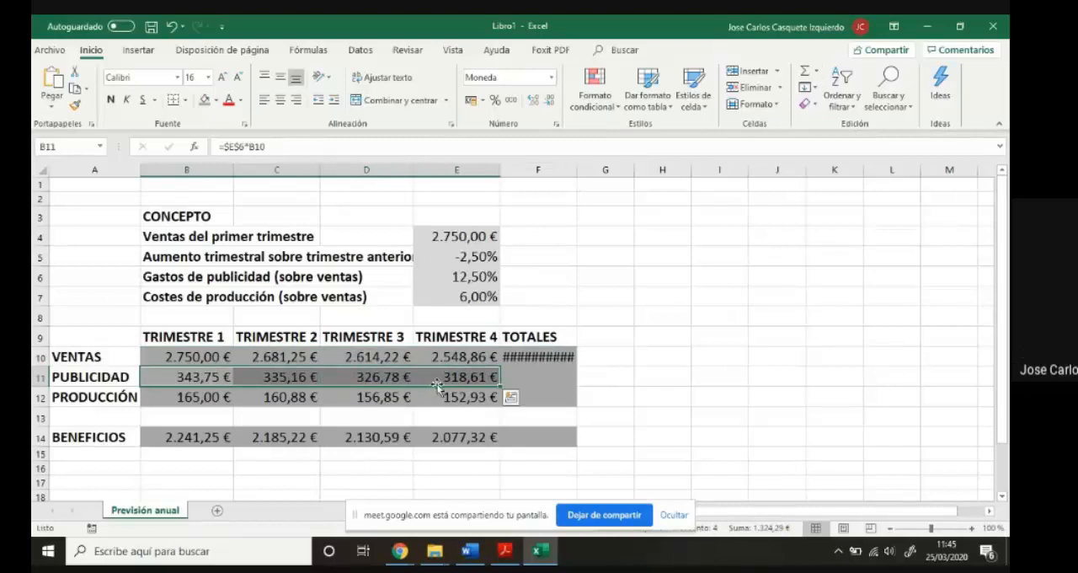
{"action": "left_click", "coordinate": [805, 73]}
{"action": "left_click_drag", "start_coordinate": [170, 402], "coordinate": [453, 398]}
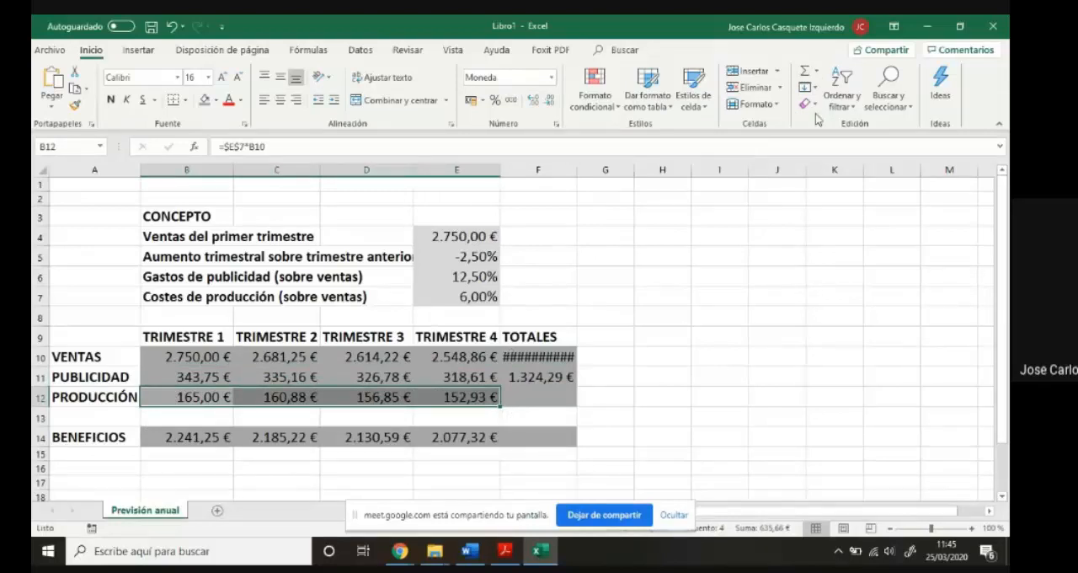
{"action": "left_click", "coordinate": [806, 73]}
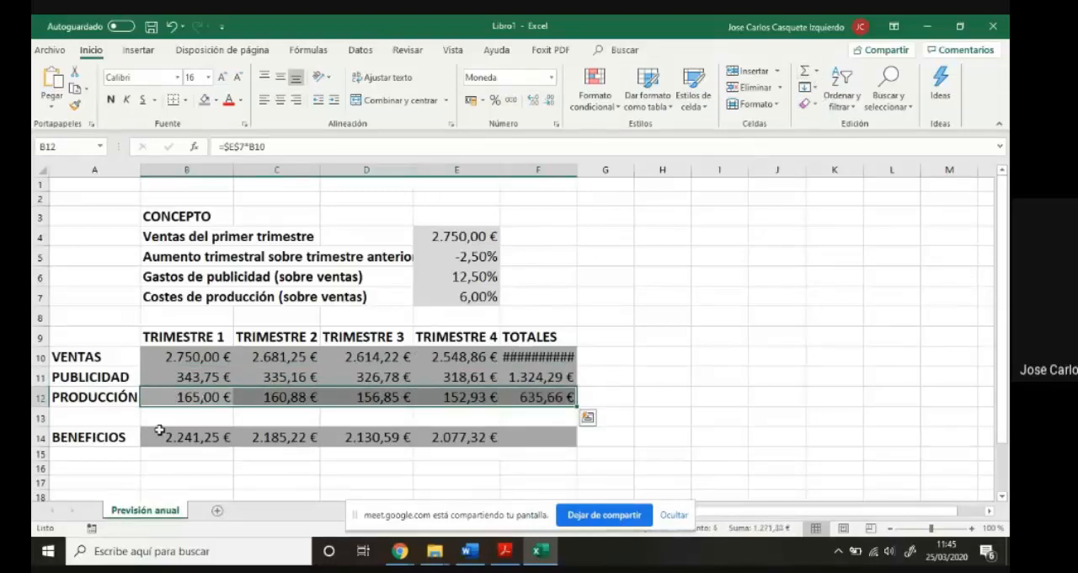
{"action": "left_click_drag", "start_coordinate": [160, 435], "coordinate": [444, 437]}
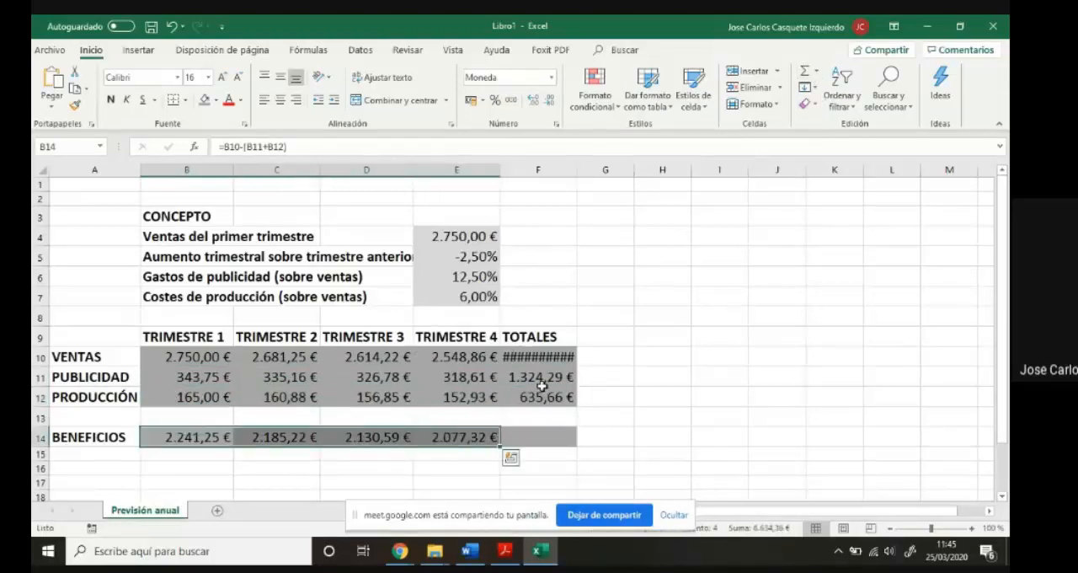
{"action": "left_click", "coordinate": [807, 73]}
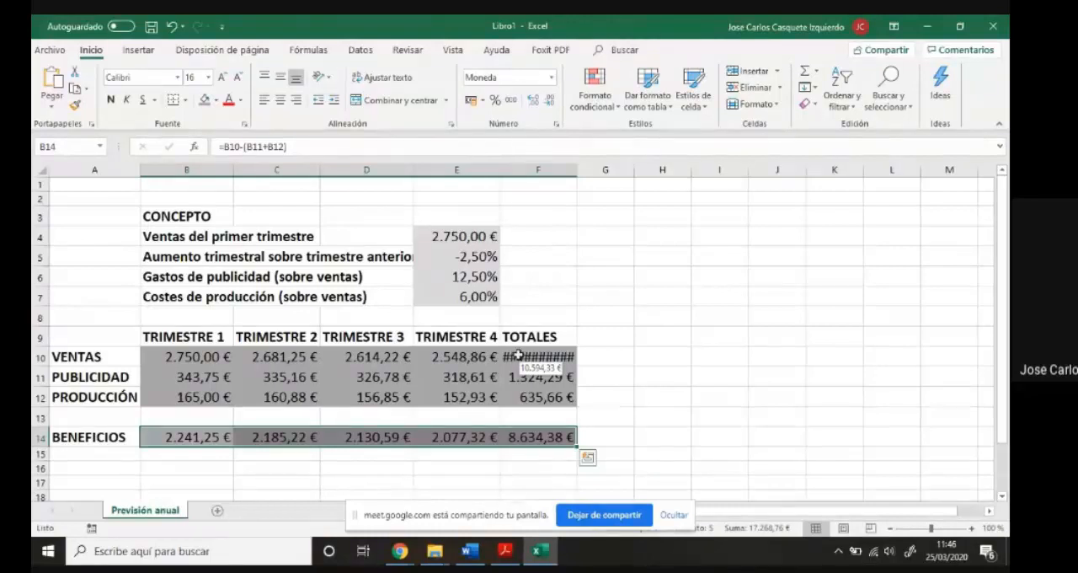
{"action": "double_click", "coordinate": [577, 171]}
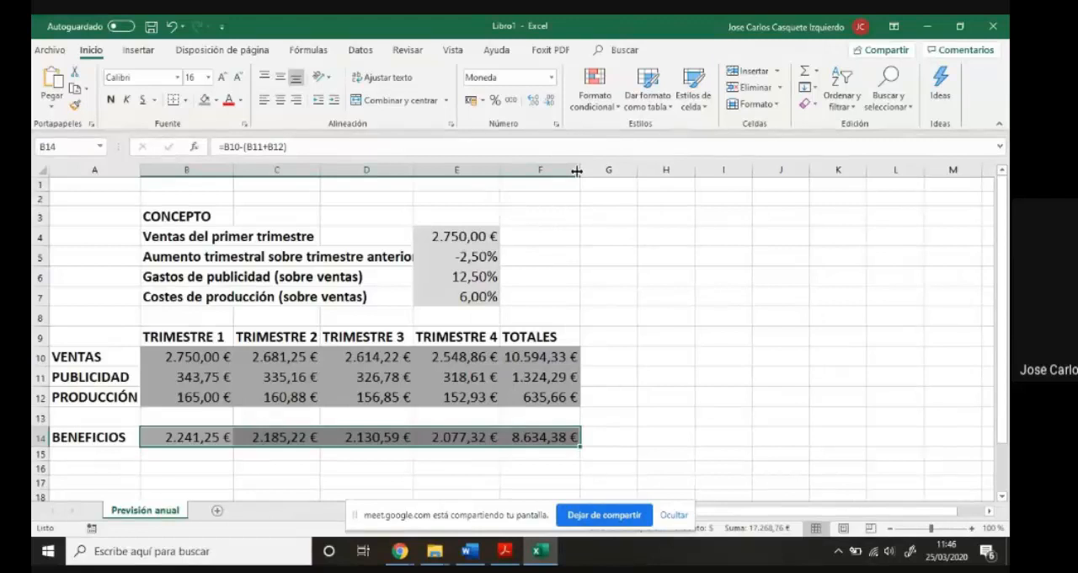